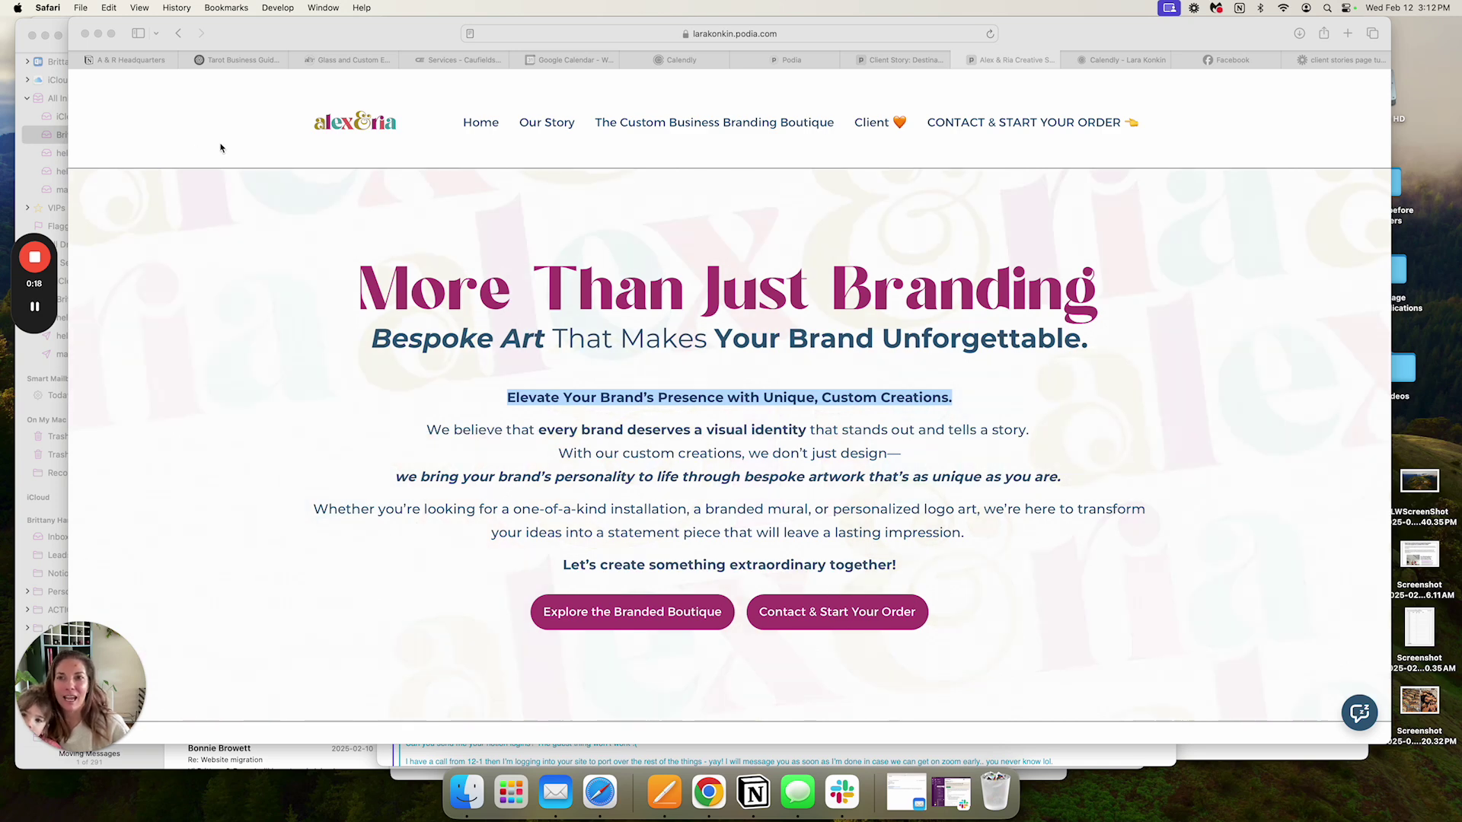
Step: Open the Portfolio page on the alexandriacreates.com site and look through its client projects
{"action": "left_click", "coordinate": [328, 67]}
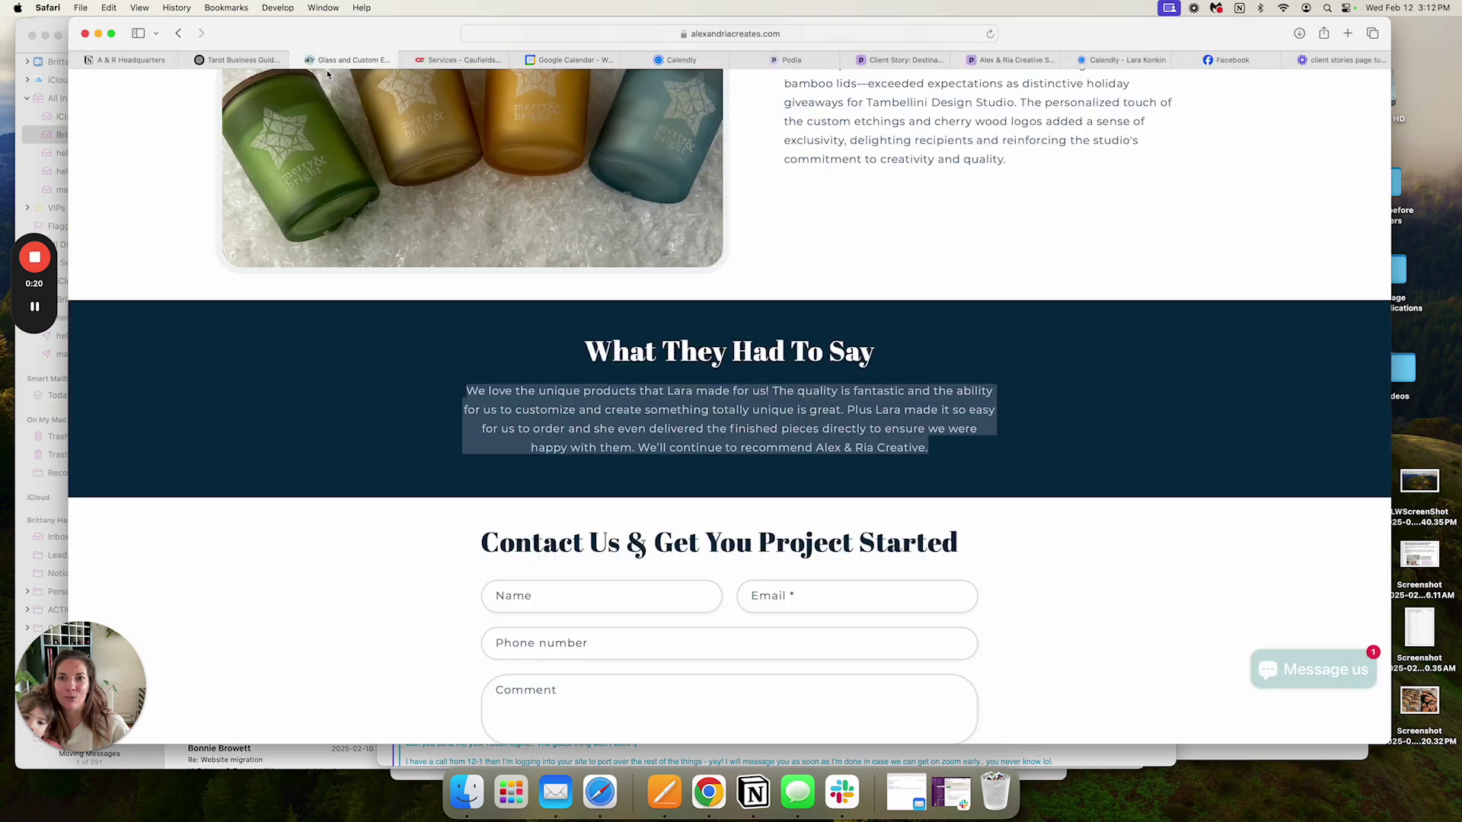
{"action": "scroll", "coordinate": [533, 175], "scroll_direction": "up", "scroll_amount": 10}
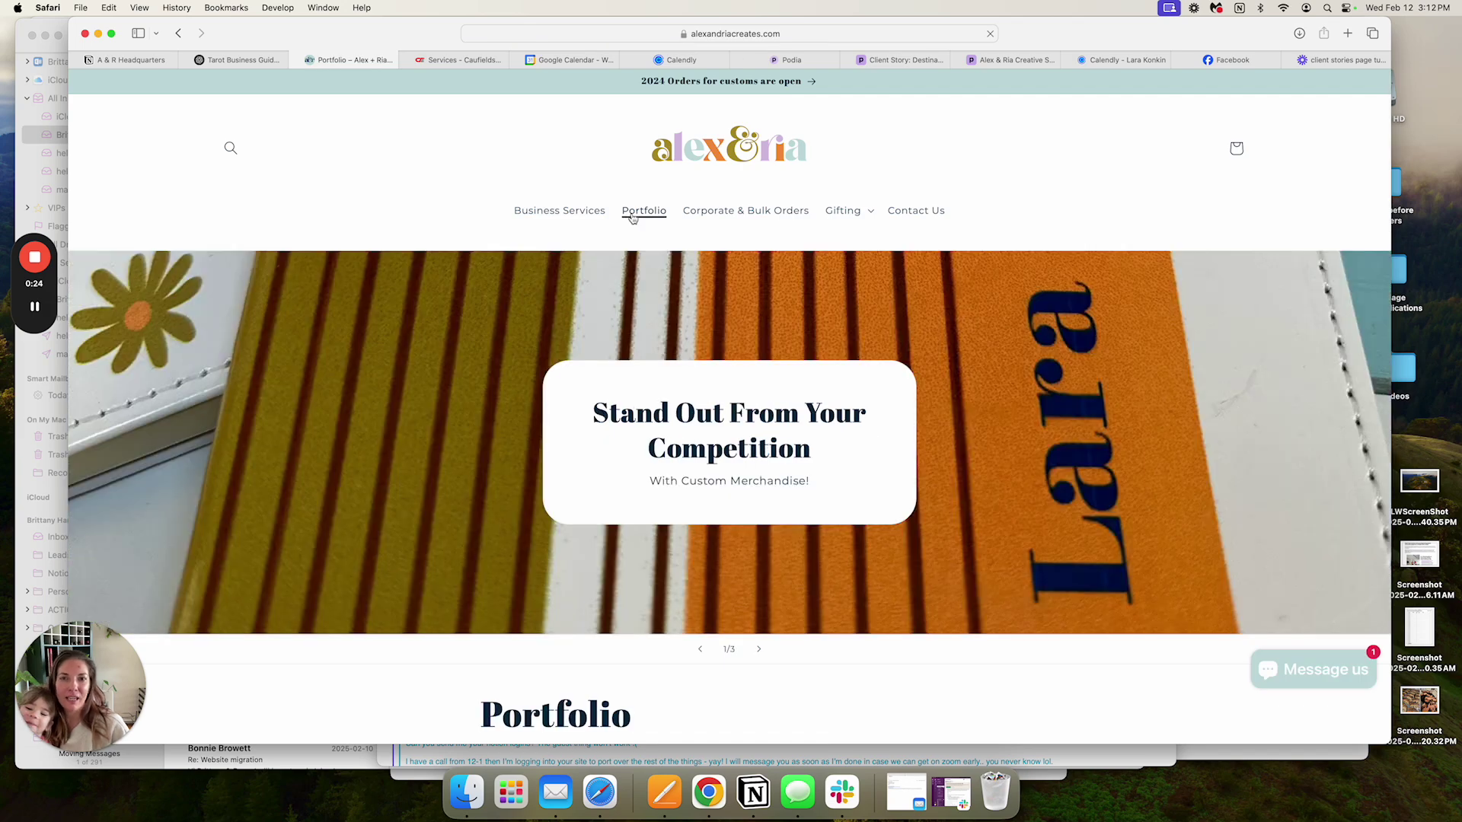
{"action": "scroll", "coordinate": [661, 299], "scroll_direction": "down", "scroll_amount": 10}
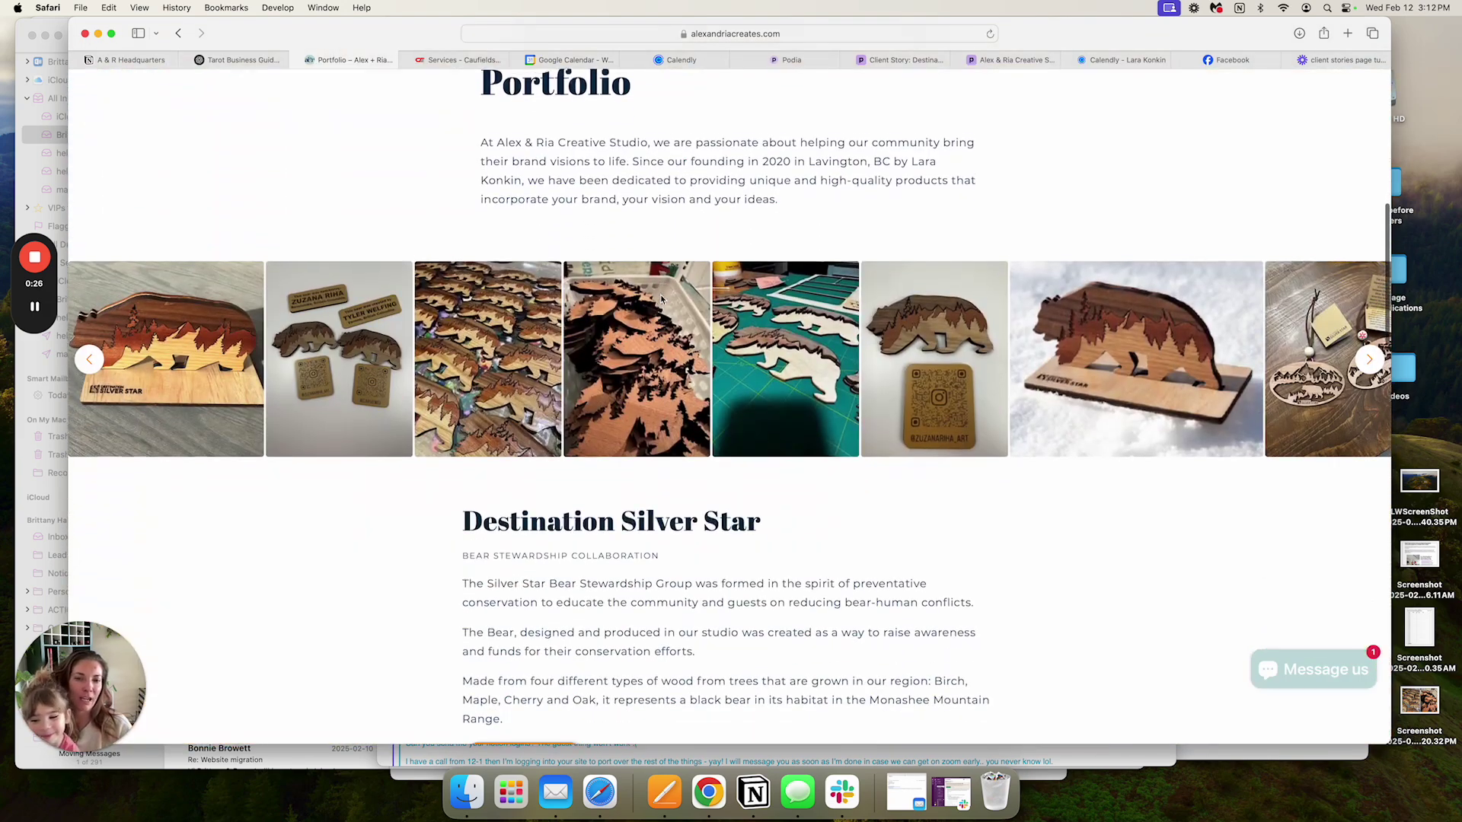
{"action": "scroll", "coordinate": [661, 299], "scroll_direction": "down", "scroll_amount": 8}
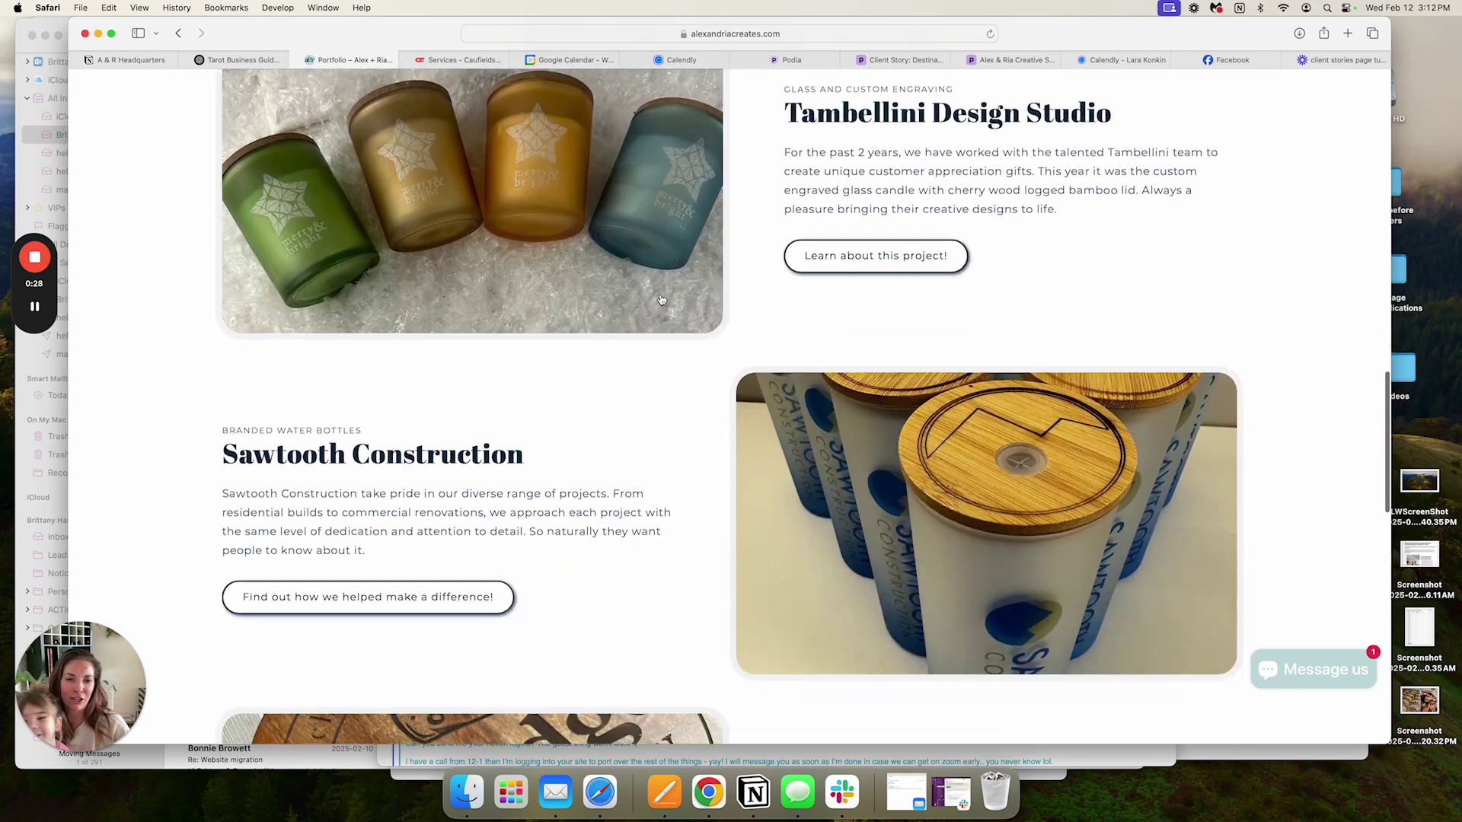
{"action": "scroll", "coordinate": [662, 299], "scroll_direction": "down", "scroll_amount": 5}
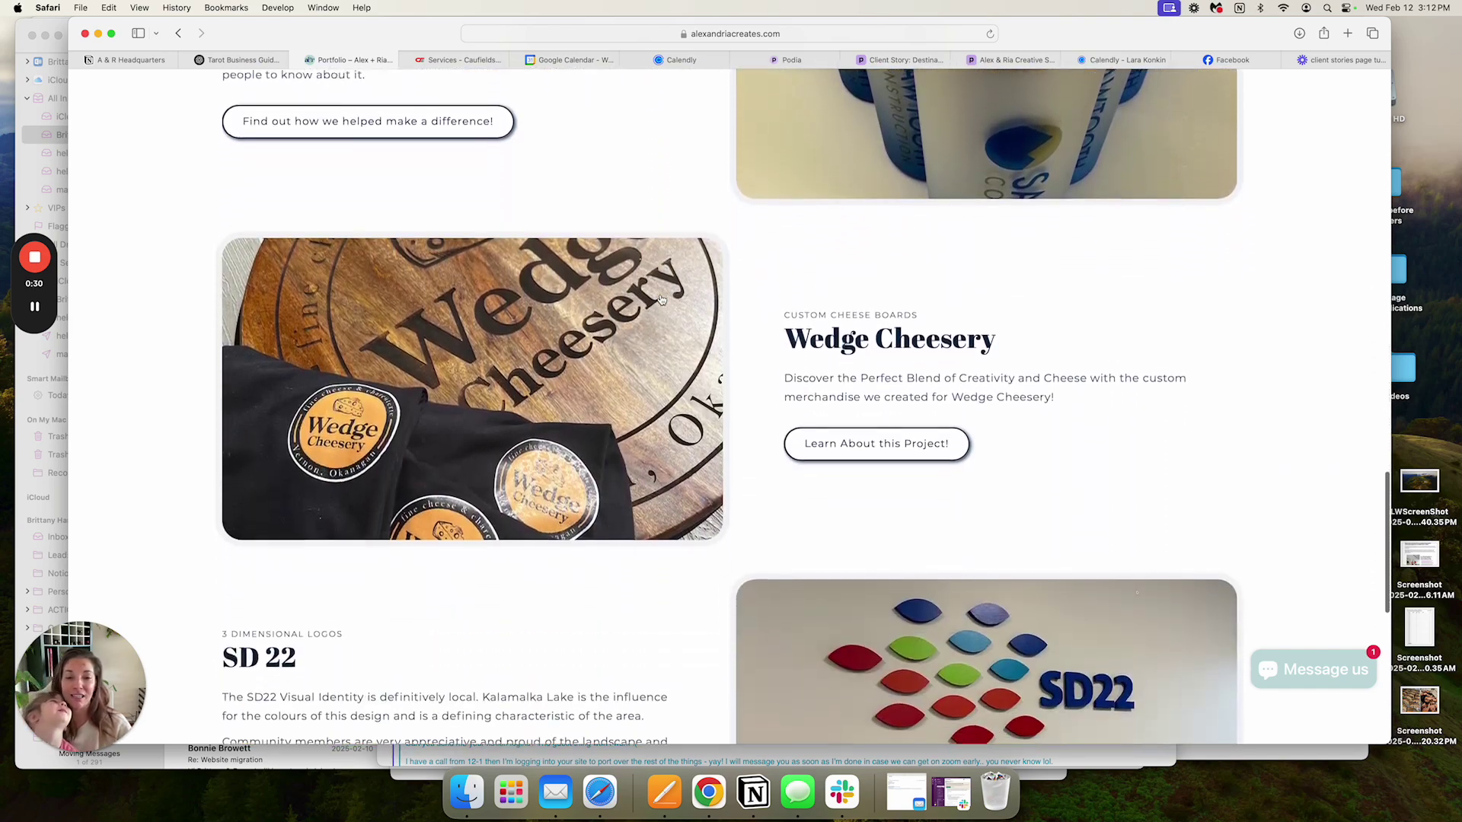
{"action": "scroll", "coordinate": [661, 299], "scroll_direction": "up", "scroll_amount": 5}
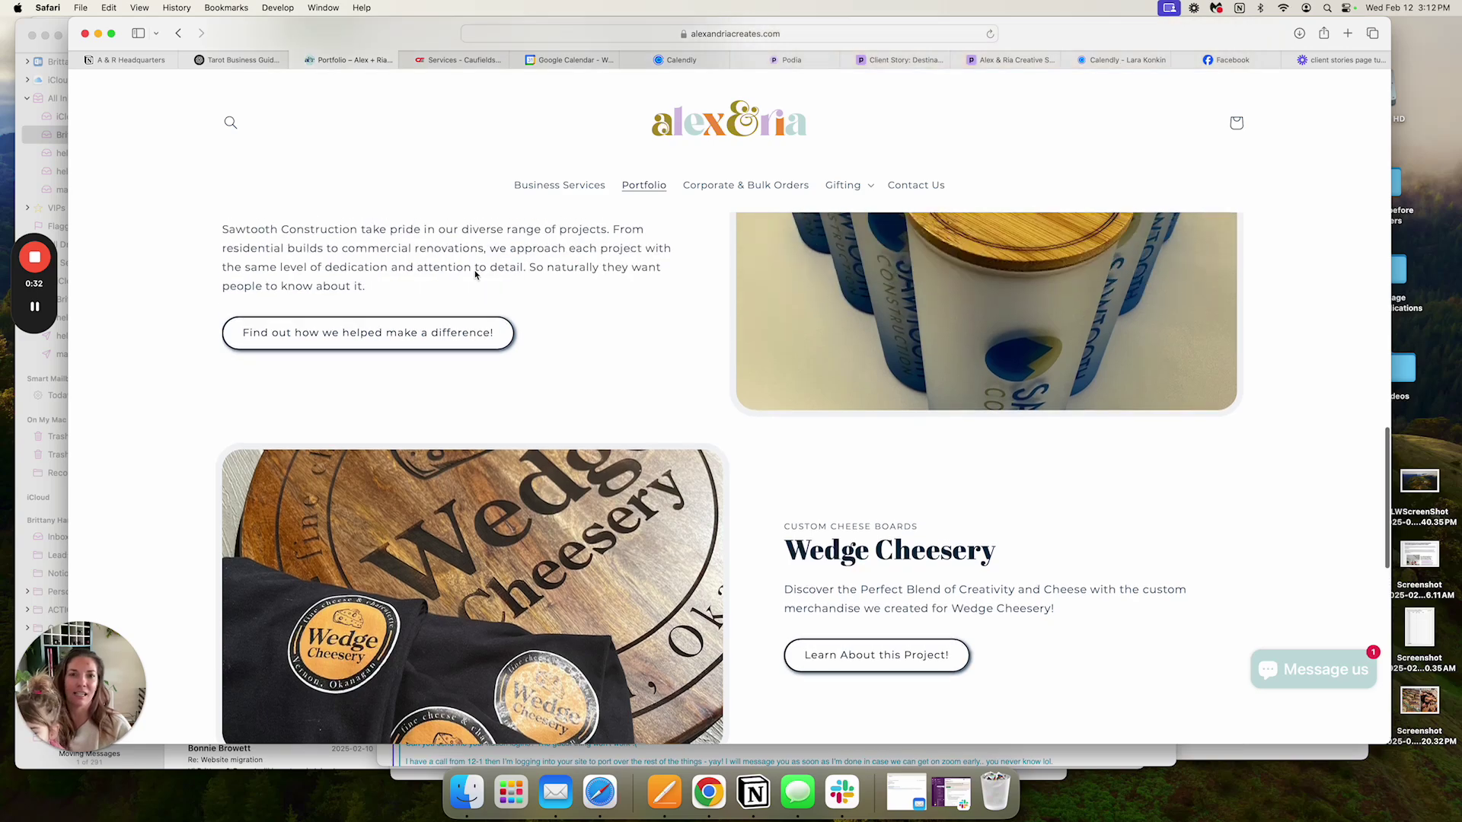
{"action": "scroll", "coordinate": [416, 498], "scroll_direction": "up", "scroll_amount": 2}
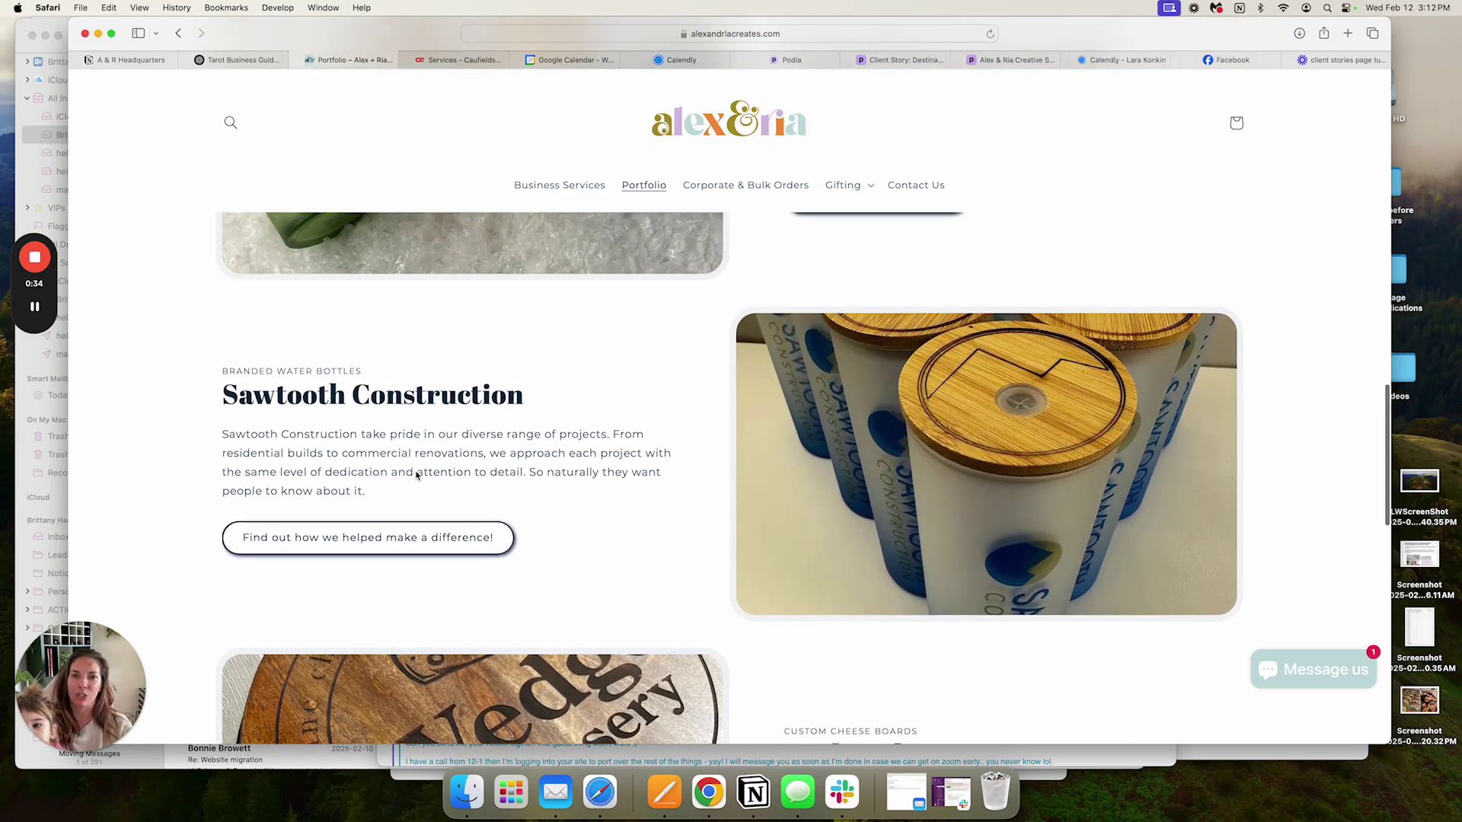
Step: Open the Sawtooth Construction project and review its challenge, solution and result sections
{"action": "left_click", "coordinate": [439, 580]}
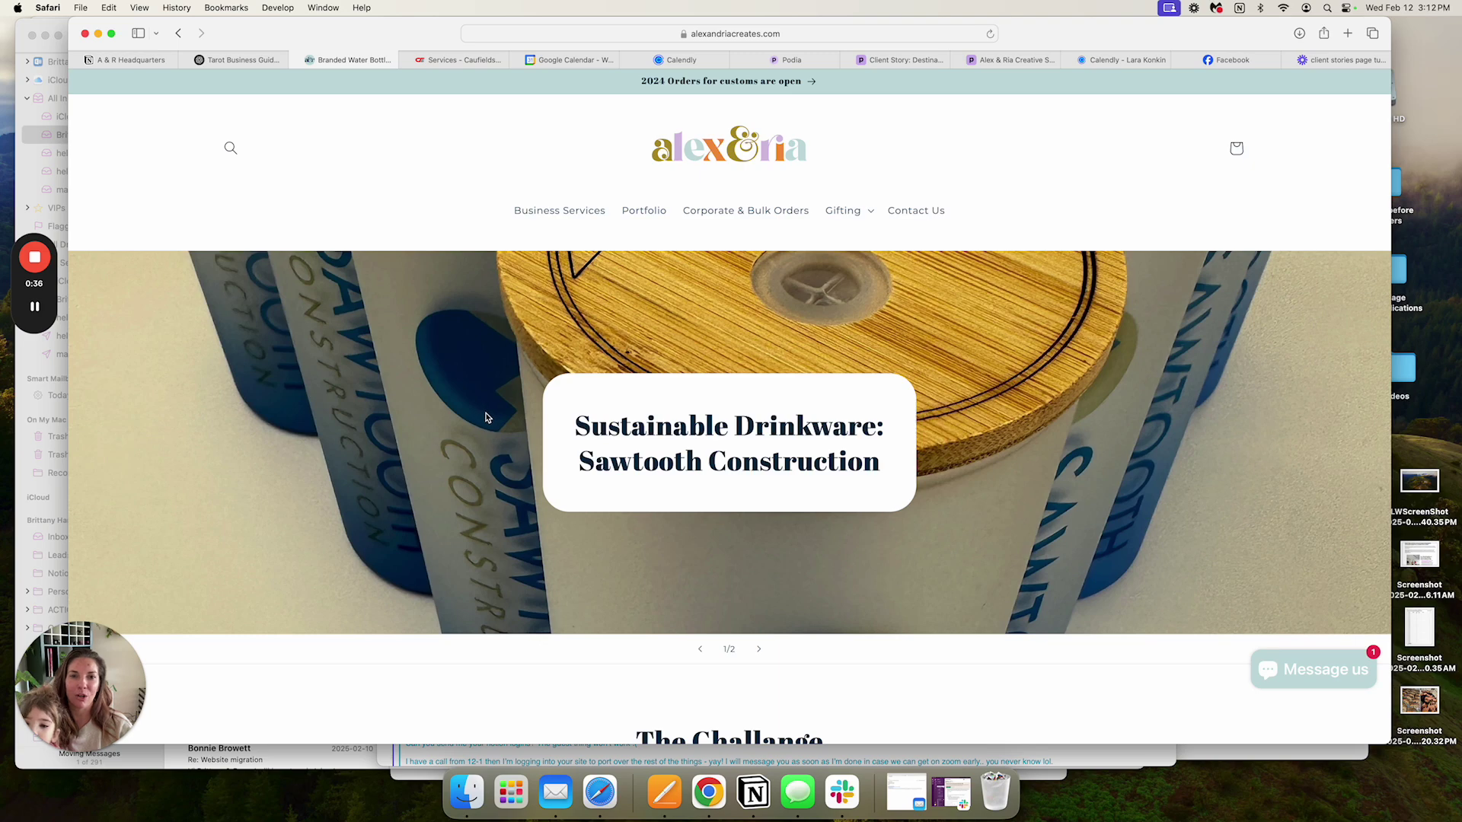
{"action": "scroll", "coordinate": [485, 417], "scroll_direction": "down", "scroll_amount": 6}
{"action": "scroll", "coordinate": [486, 418], "scroll_direction": "down", "scroll_amount": 7}
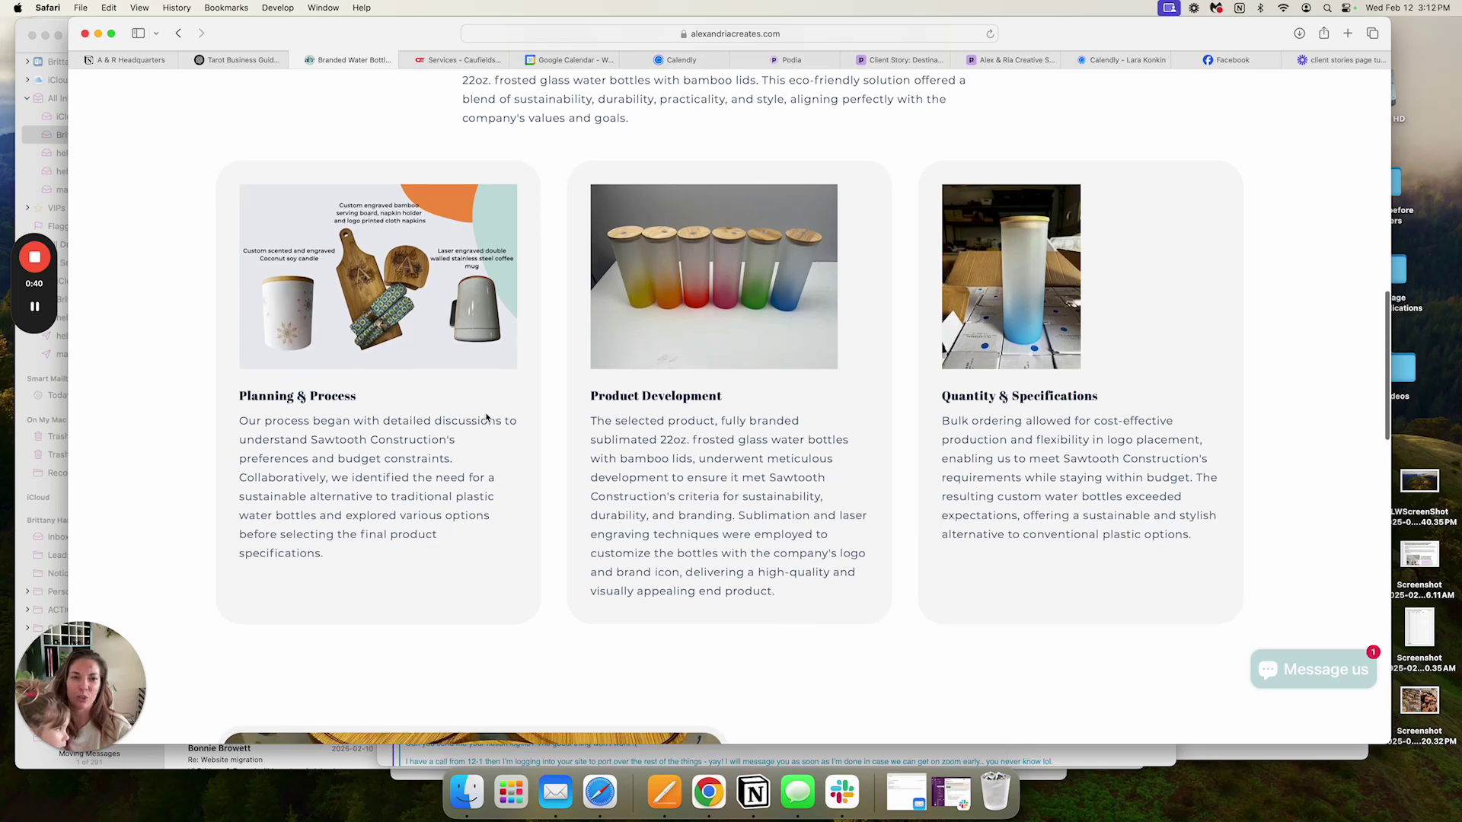
{"action": "scroll", "coordinate": [486, 417], "scroll_direction": "down", "scroll_amount": 6}
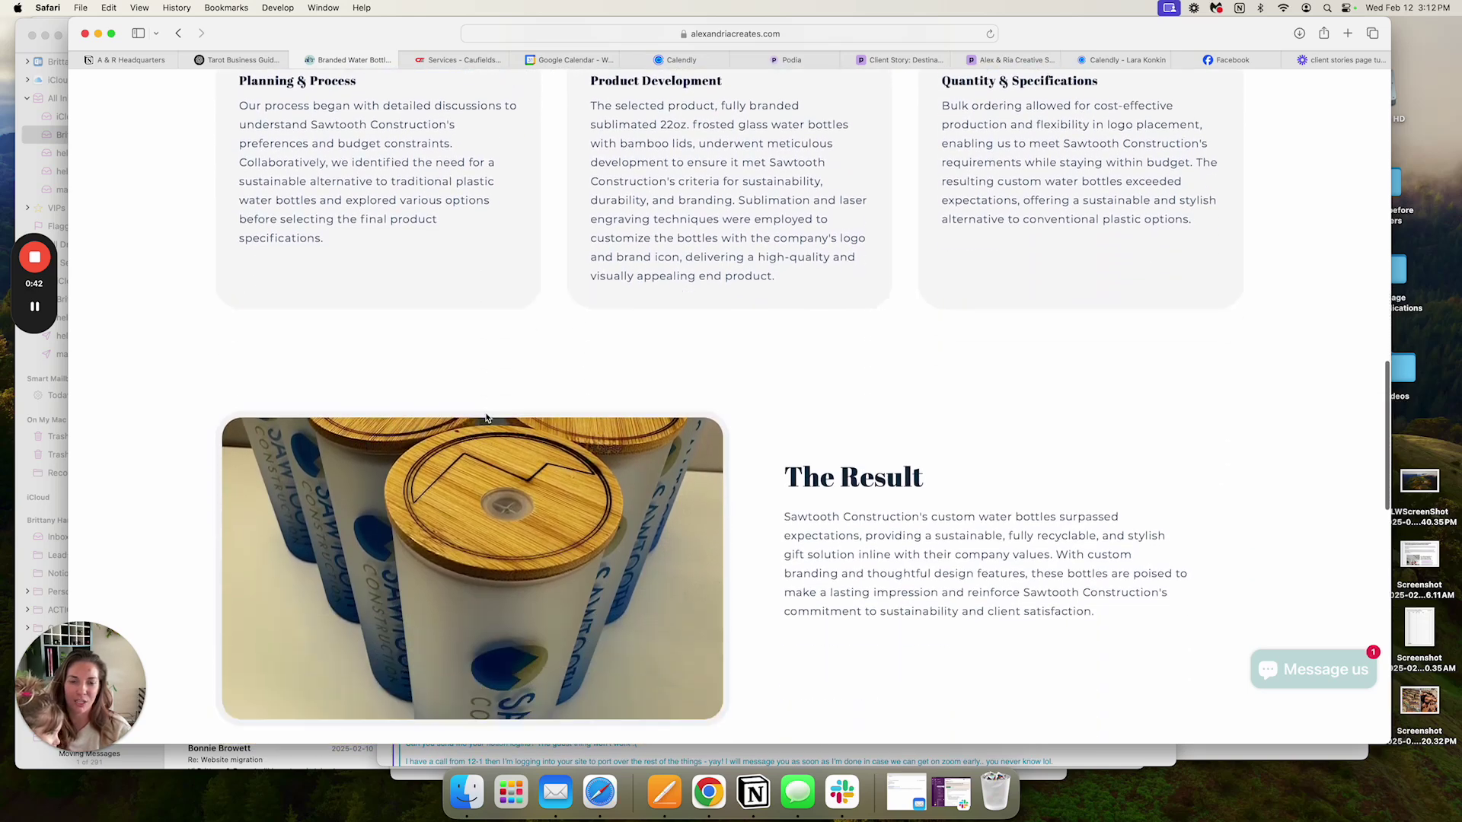
{"action": "scroll", "coordinate": [487, 417], "scroll_direction": "up", "scroll_amount": 20}
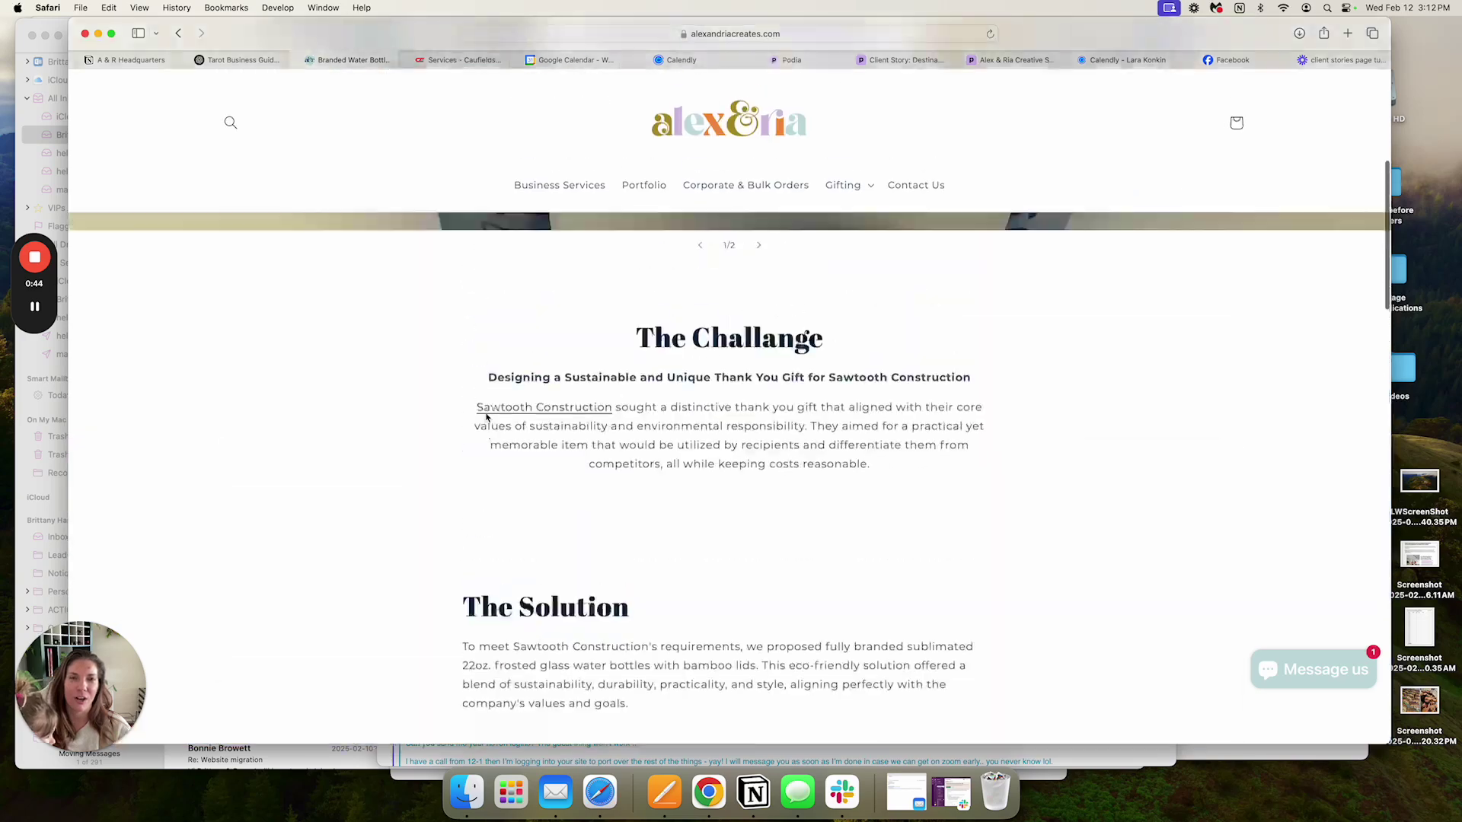
Step: Check where the Client navigation link leads on the new site and look at the open client story page
{"action": "left_click", "coordinate": [993, 61]}
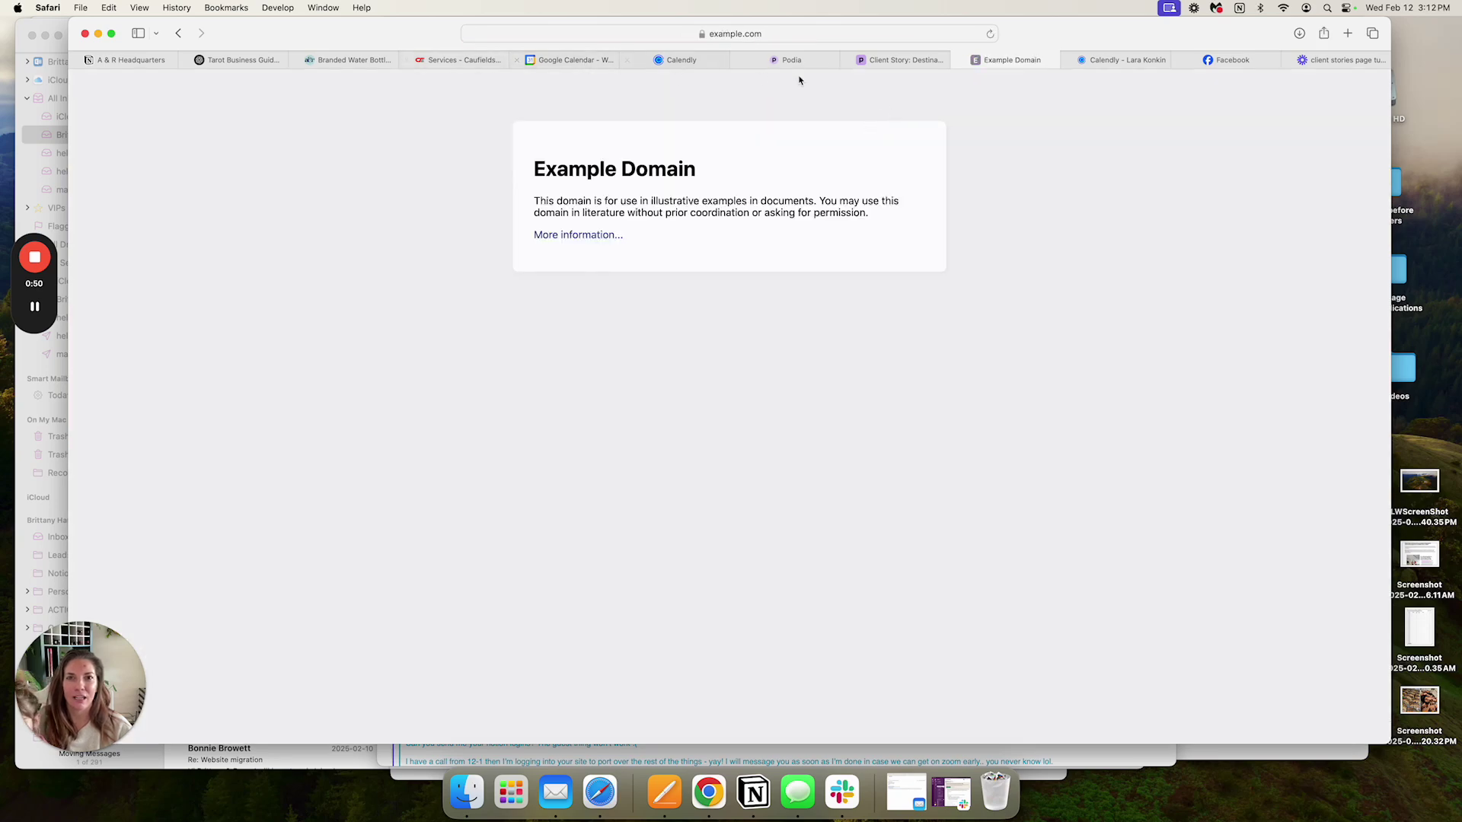
{"action": "left_click", "coordinate": [887, 59]}
{"action": "scroll", "coordinate": [881, 194], "scroll_direction": "up", "scroll_amount": 15}
{"action": "scroll", "coordinate": [881, 195], "scroll_direction": "down", "scroll_amount": 3}
Step: In the Podia site editor, link the header's Client item to the Client Stories page and publish the site
{"action": "left_click", "coordinate": [784, 60]}
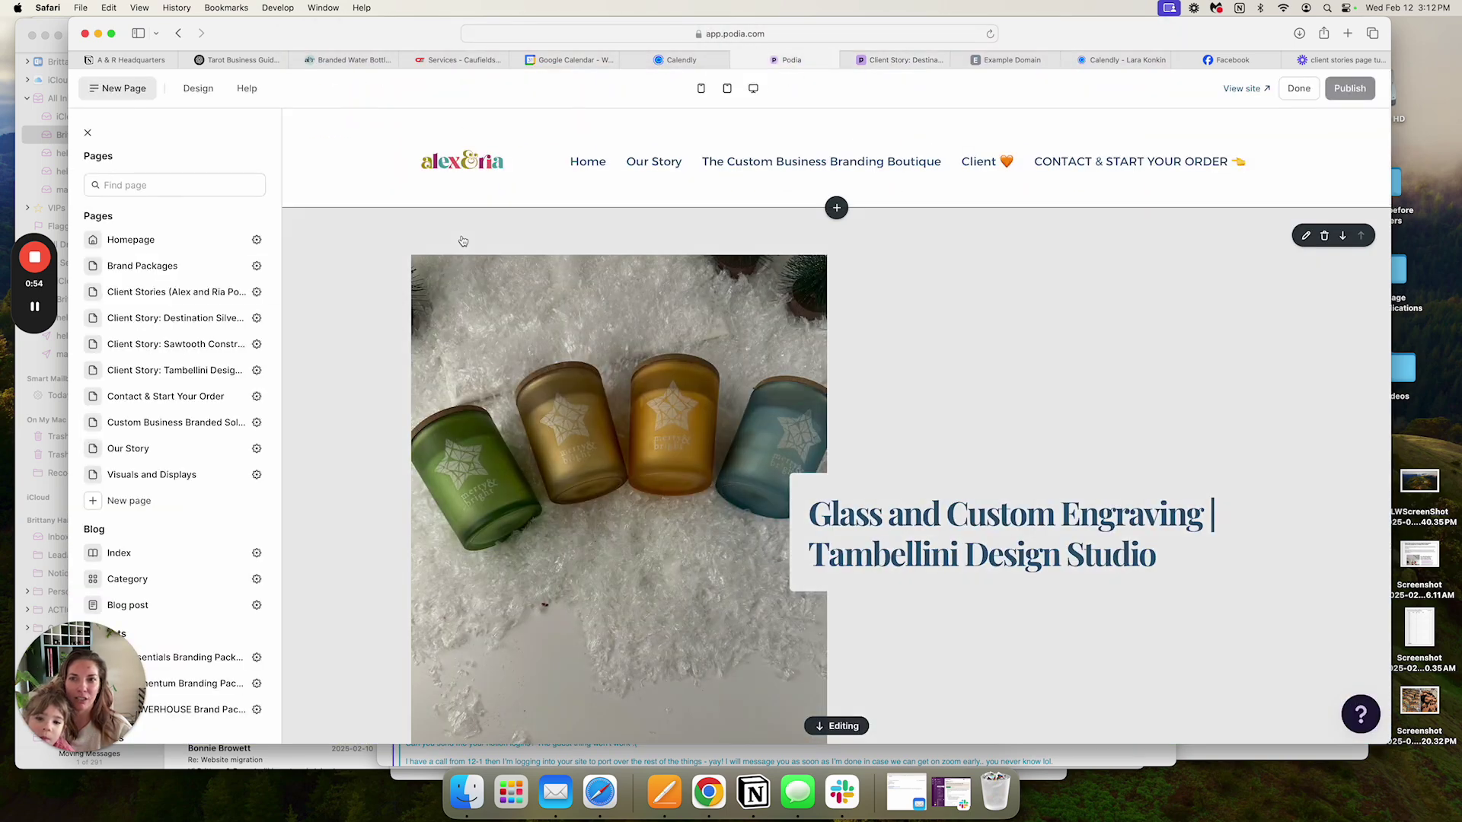
{"action": "left_click", "coordinate": [411, 190]}
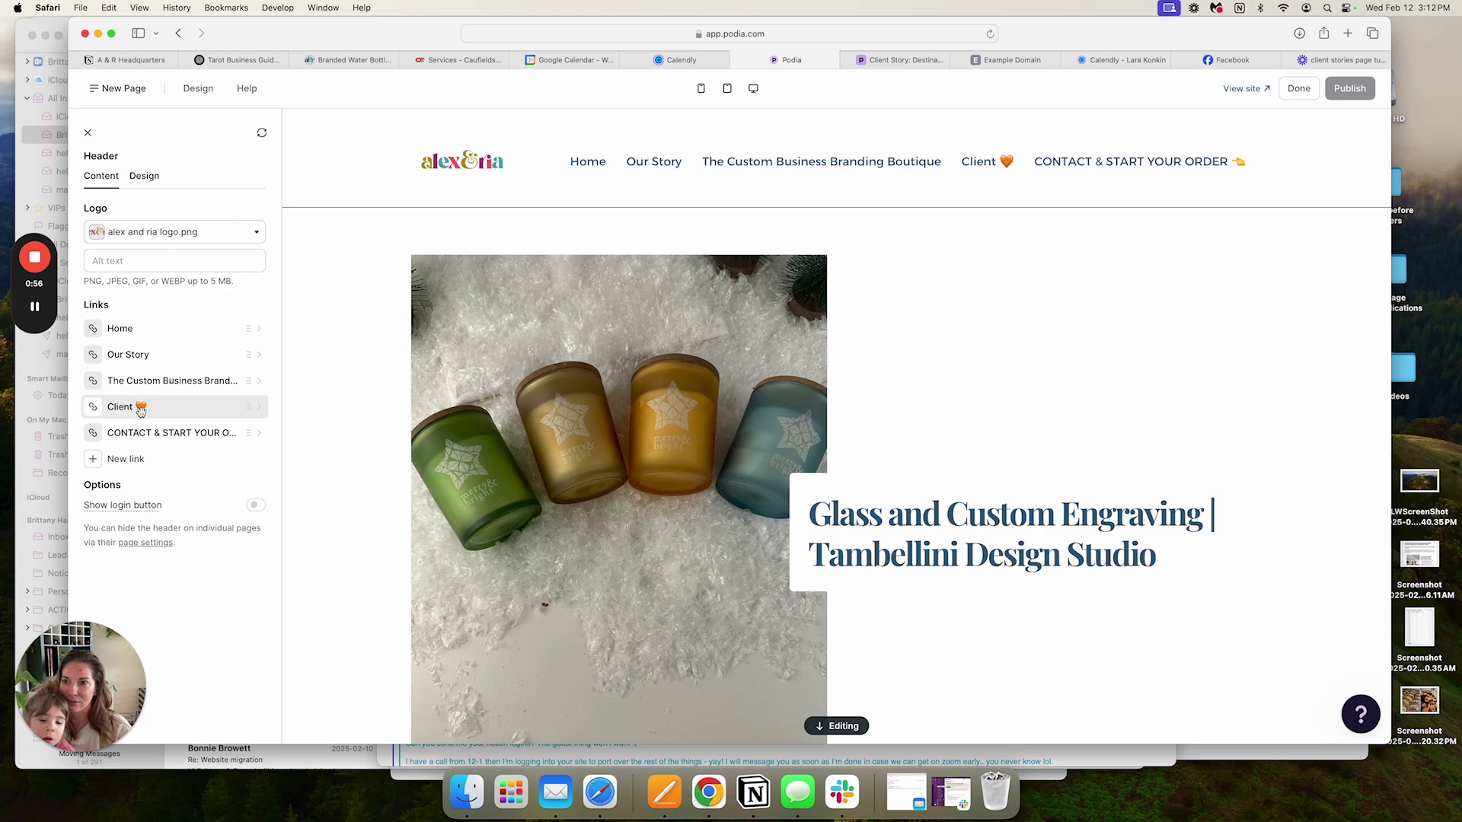
{"action": "left_click", "coordinate": [140, 408]}
{"action": "left_click", "coordinate": [98, 266]}
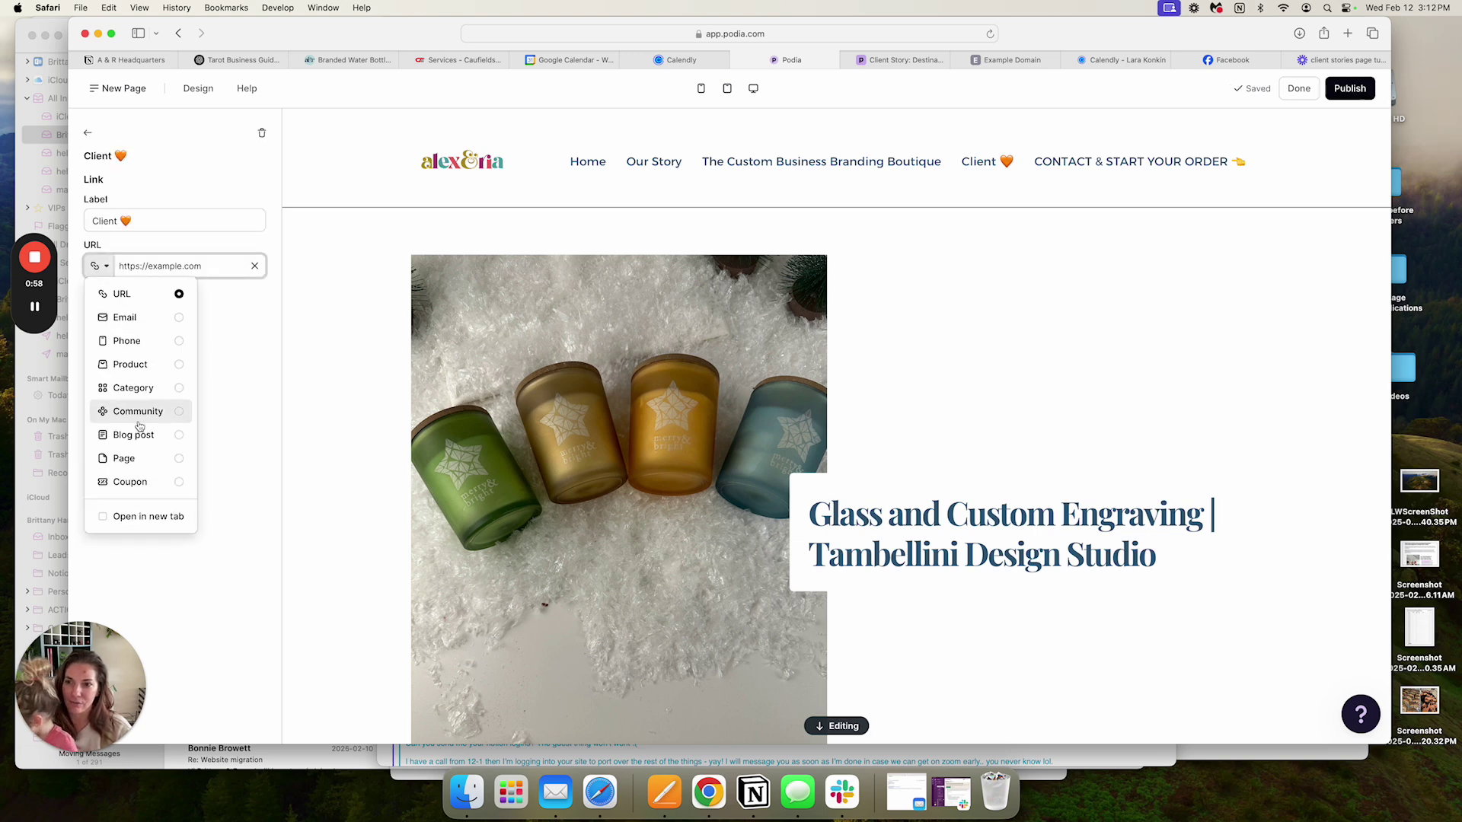
{"action": "left_click", "coordinate": [137, 458]}
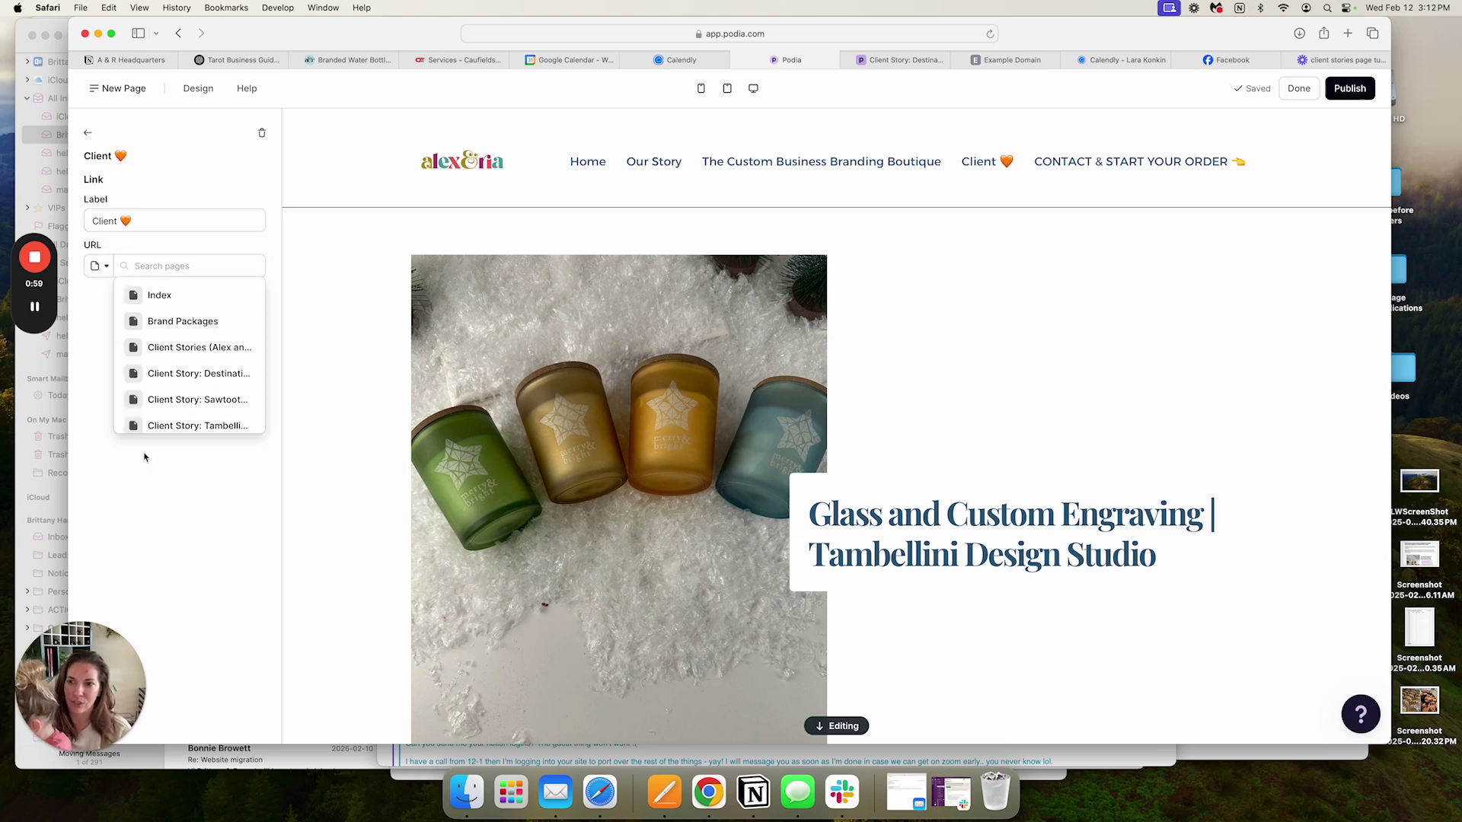
{"action": "left_click", "coordinate": [182, 349]}
{"action": "left_click", "coordinate": [1348, 89]}
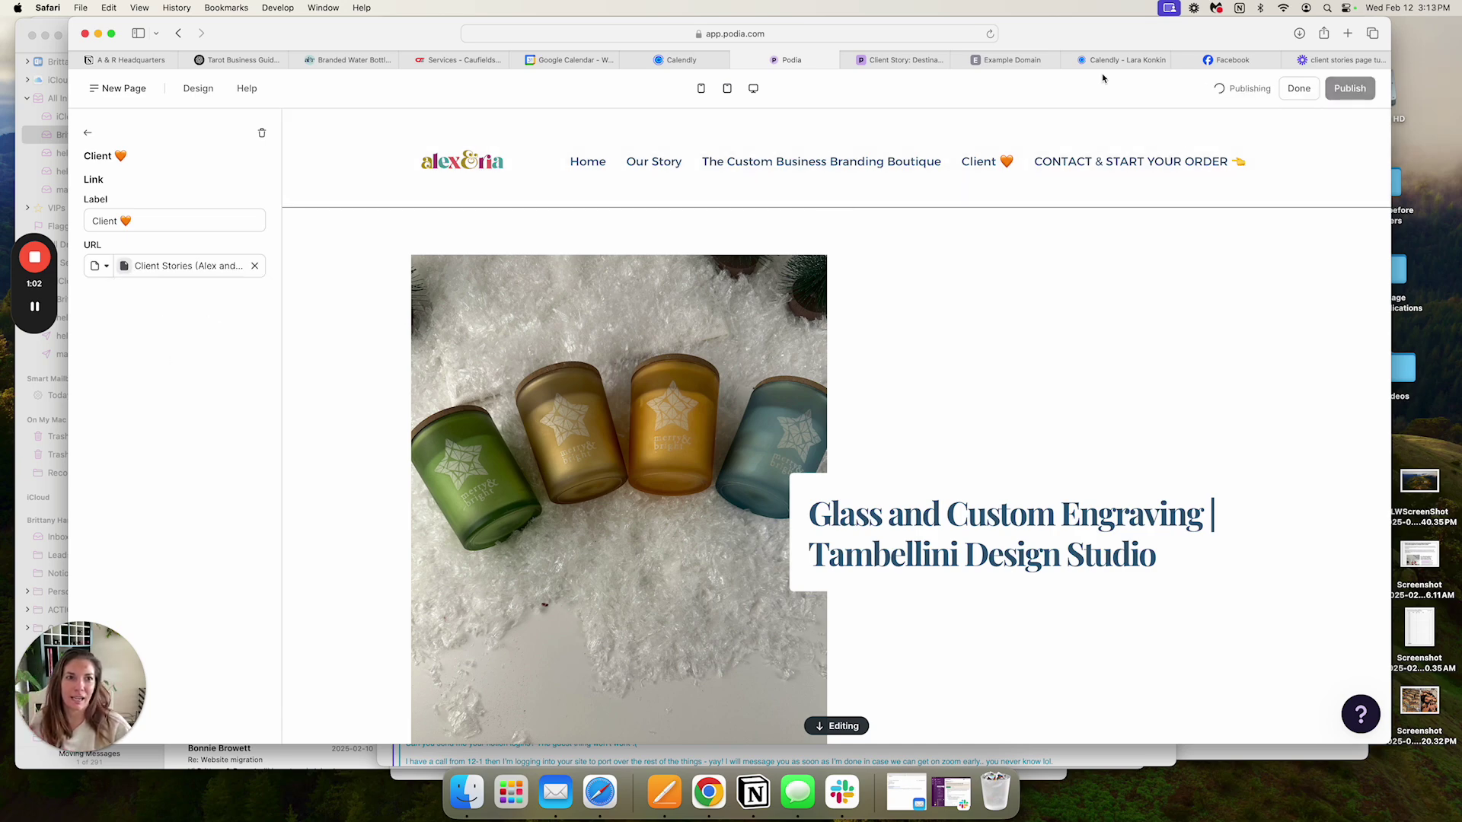
Step: Load the published site in place of the Example Domain page and review its Client Stories page
{"action": "left_click", "coordinate": [967, 64]}
{"action": "left_click", "coordinate": [948, 35]}
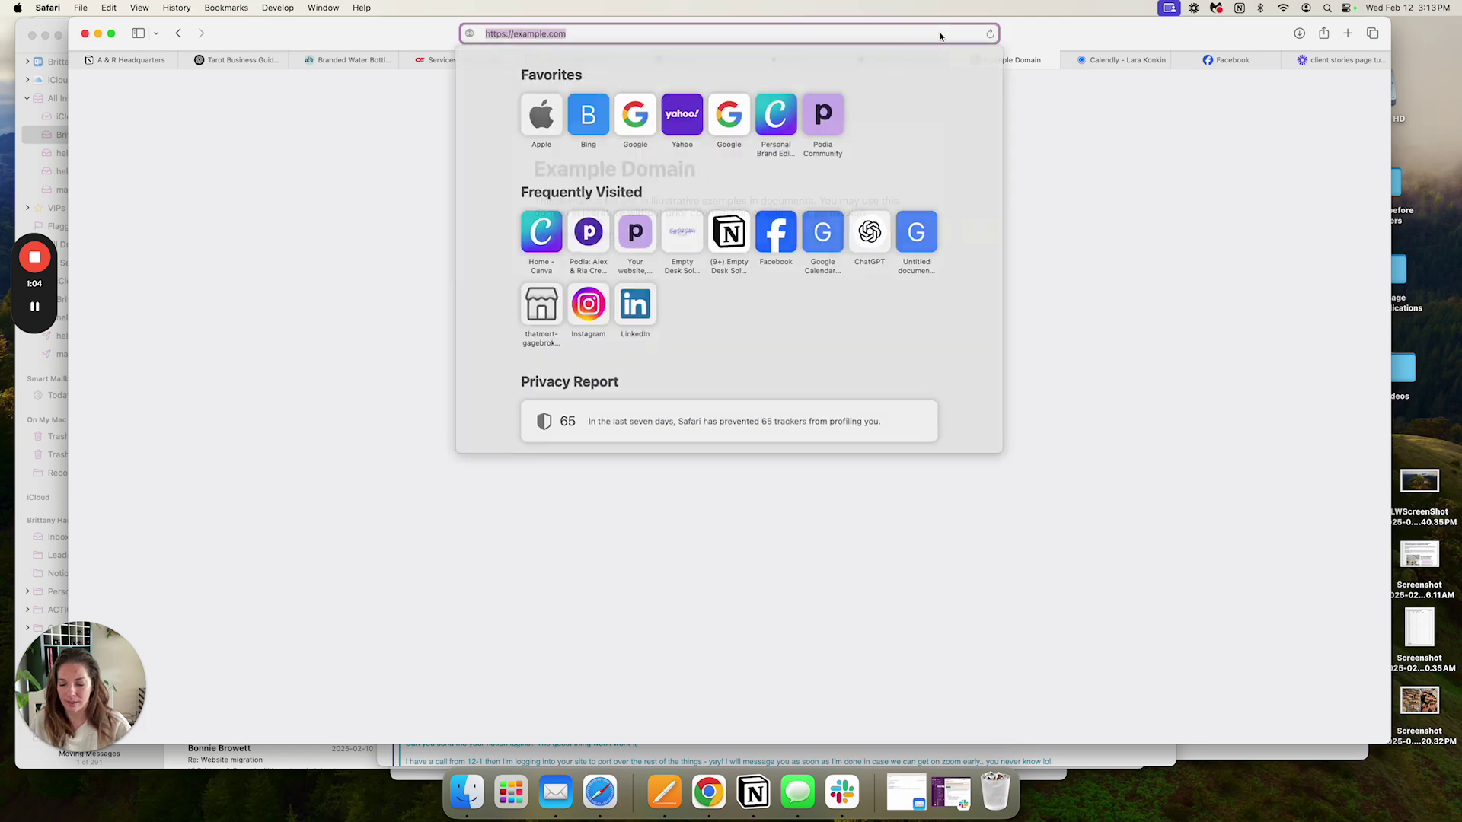
{"action": "type", "text": "al"}
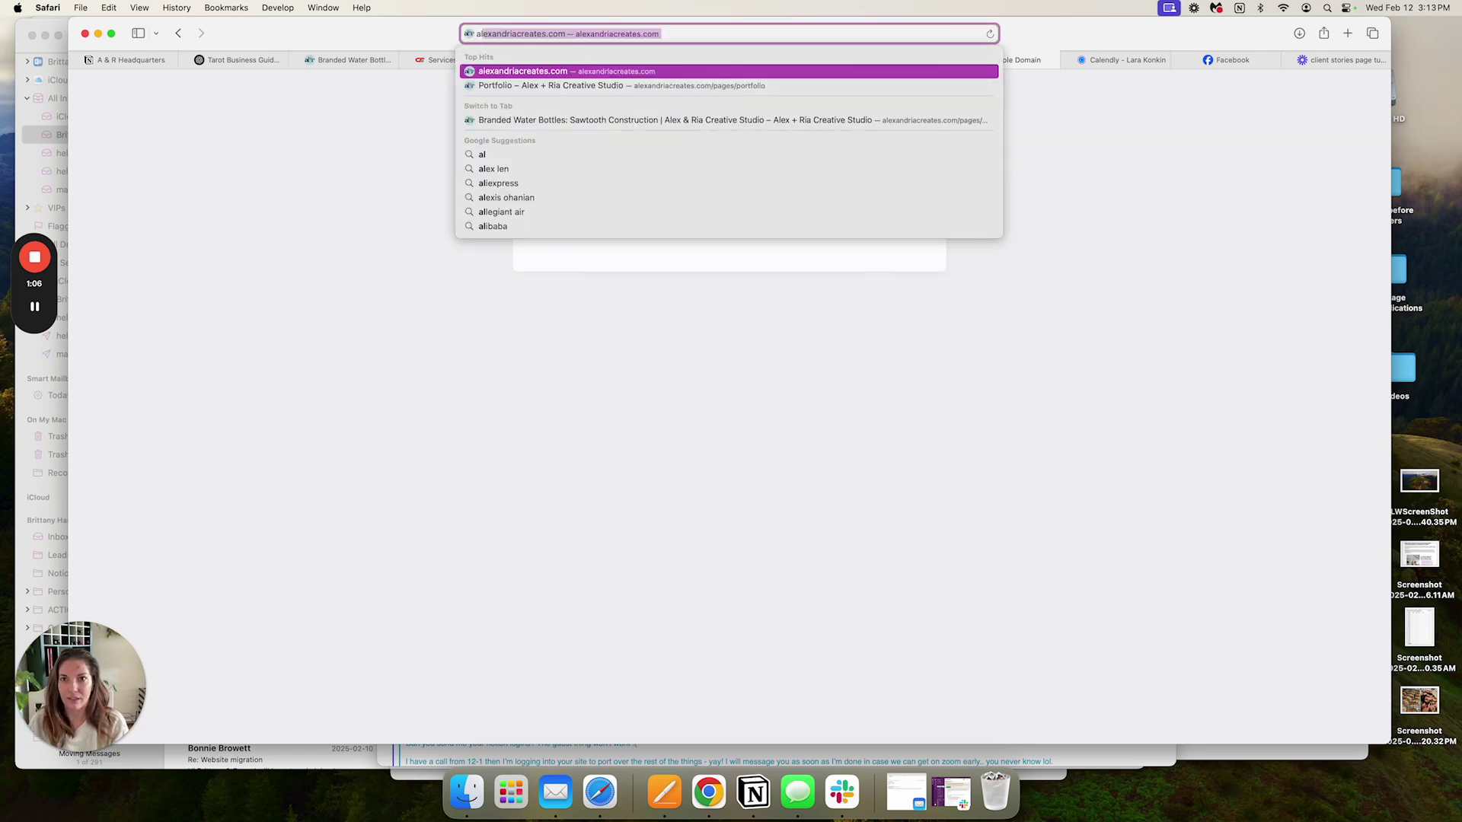
{"action": "key", "text": "Return"}
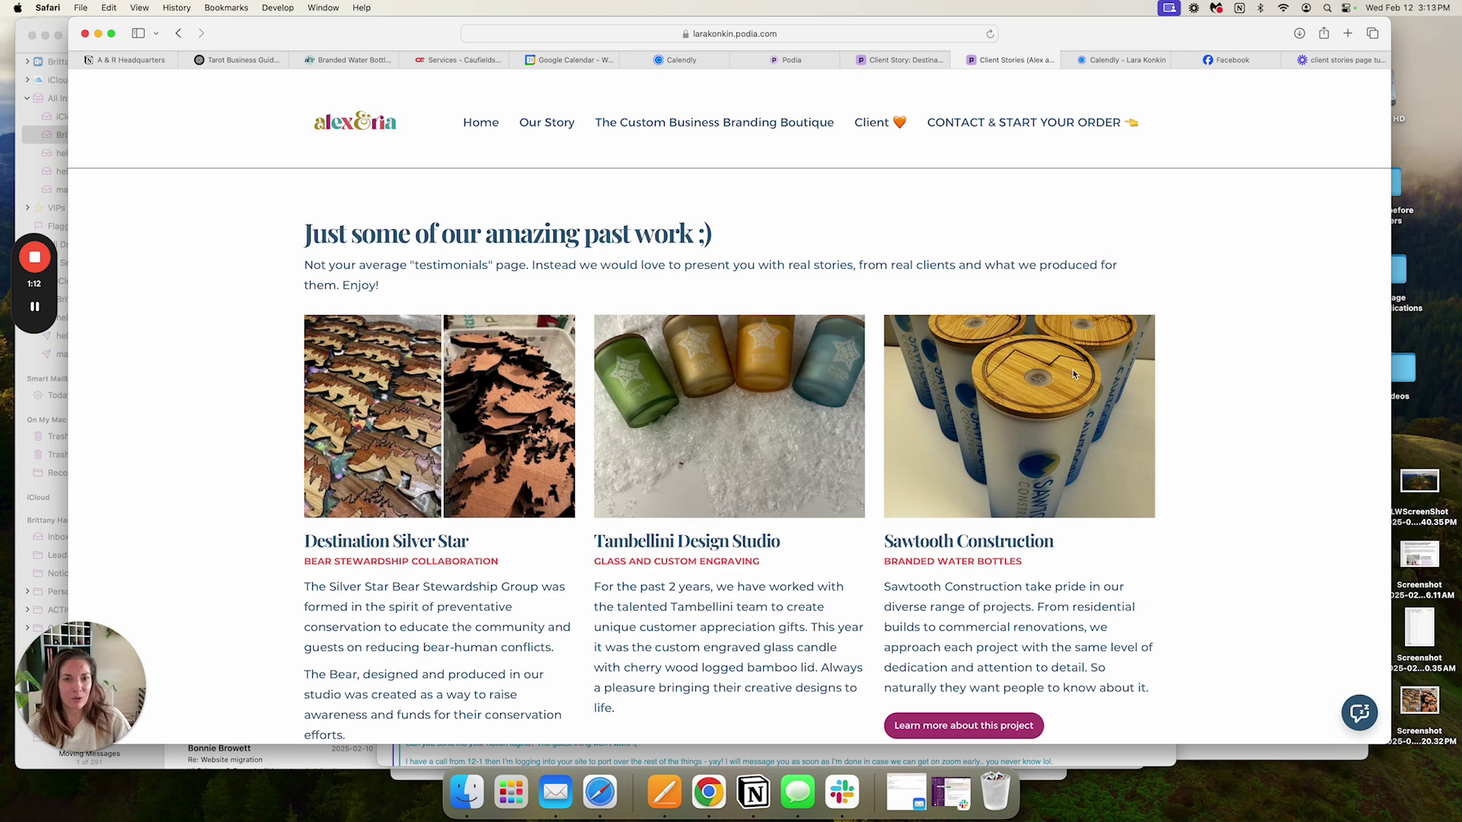
{"action": "scroll", "coordinate": [1073, 374], "scroll_direction": "down", "scroll_amount": 3}
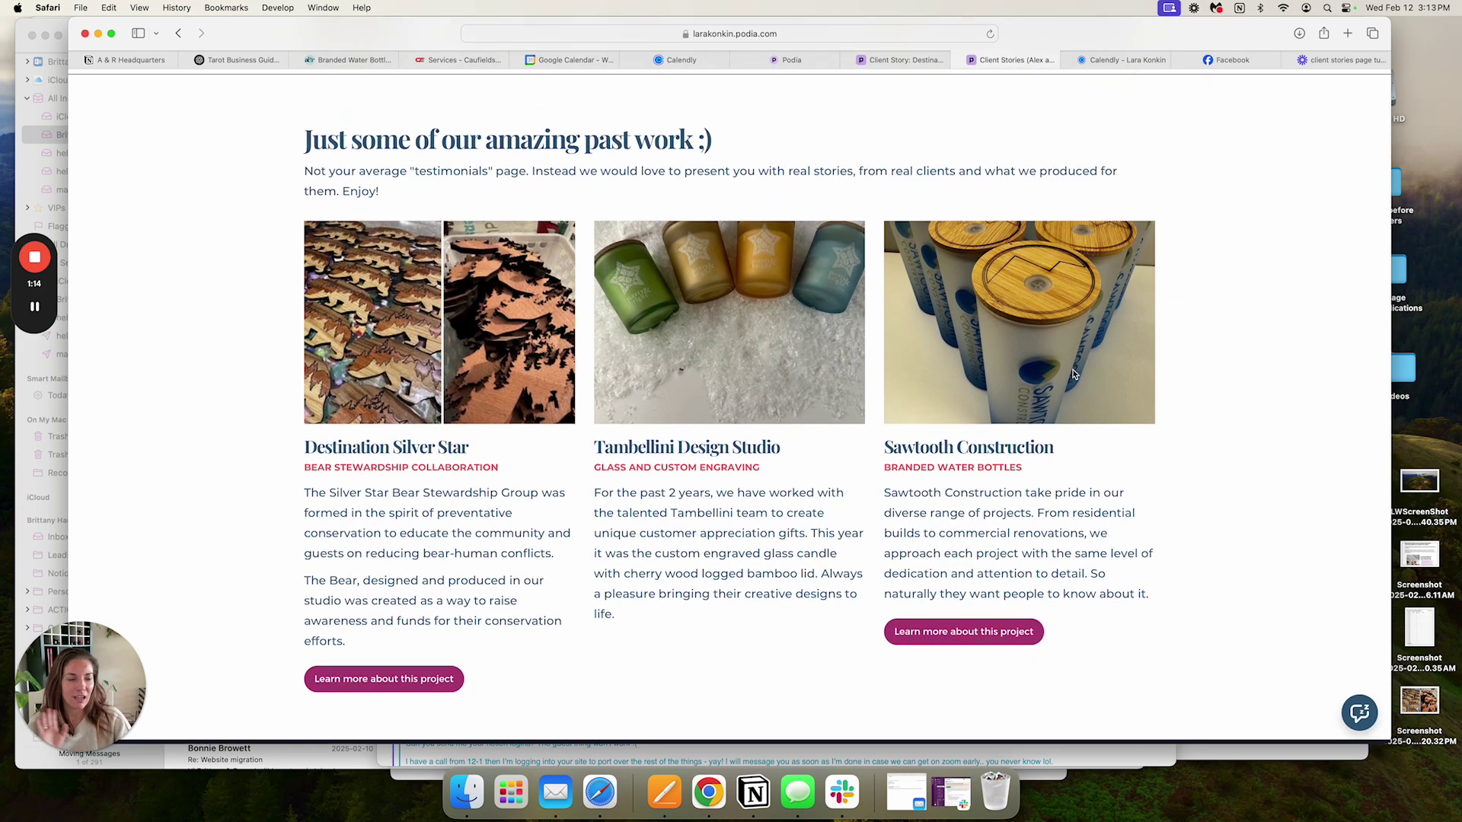
{"action": "scroll", "coordinate": [1074, 374], "scroll_direction": "down", "scroll_amount": 3}
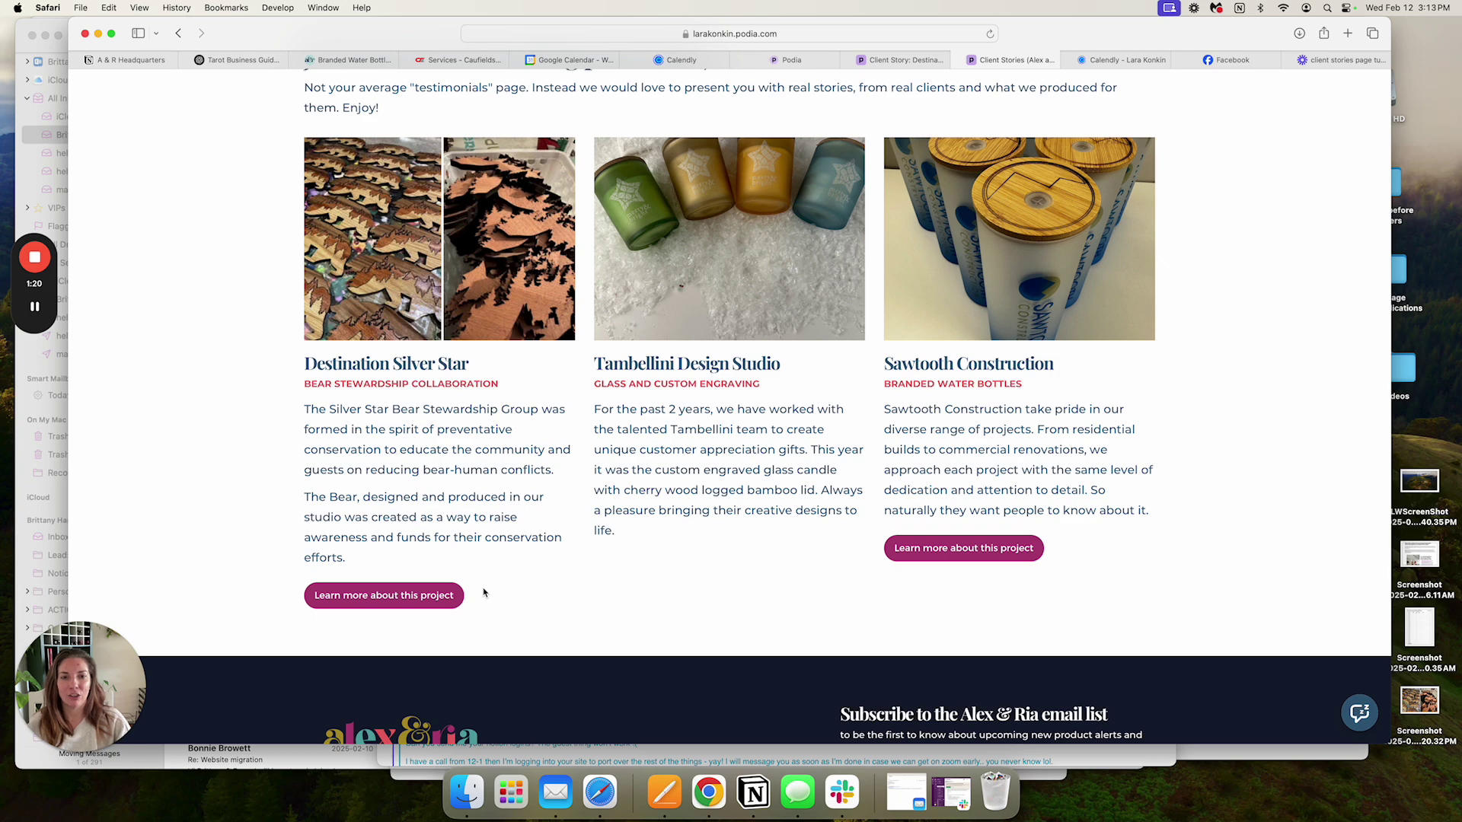
{"action": "scroll", "coordinate": [484, 592], "scroll_direction": "up", "scroll_amount": 5}
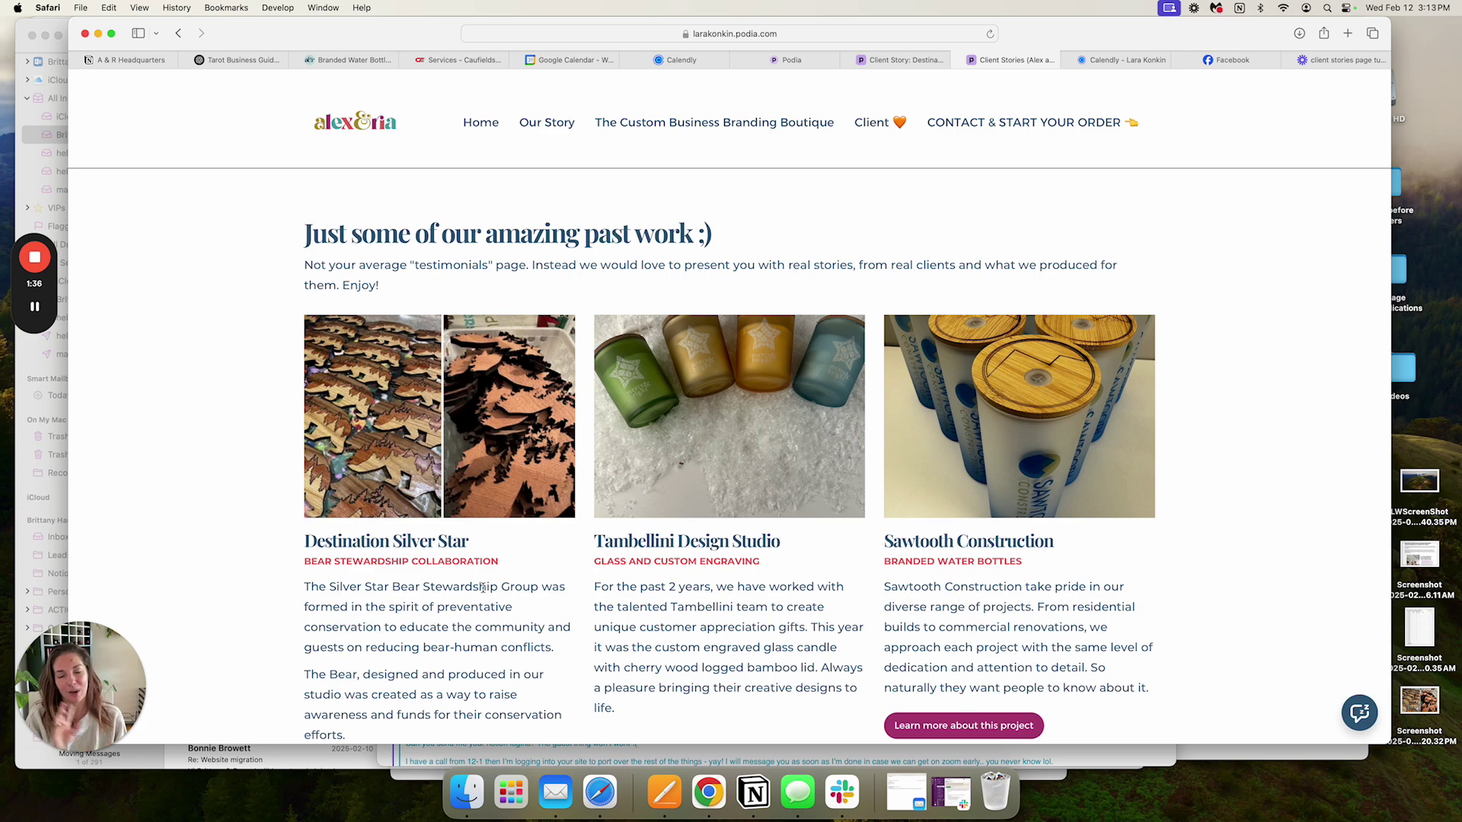
{"action": "scroll", "coordinate": [482, 587], "scroll_direction": "down", "scroll_amount": 1}
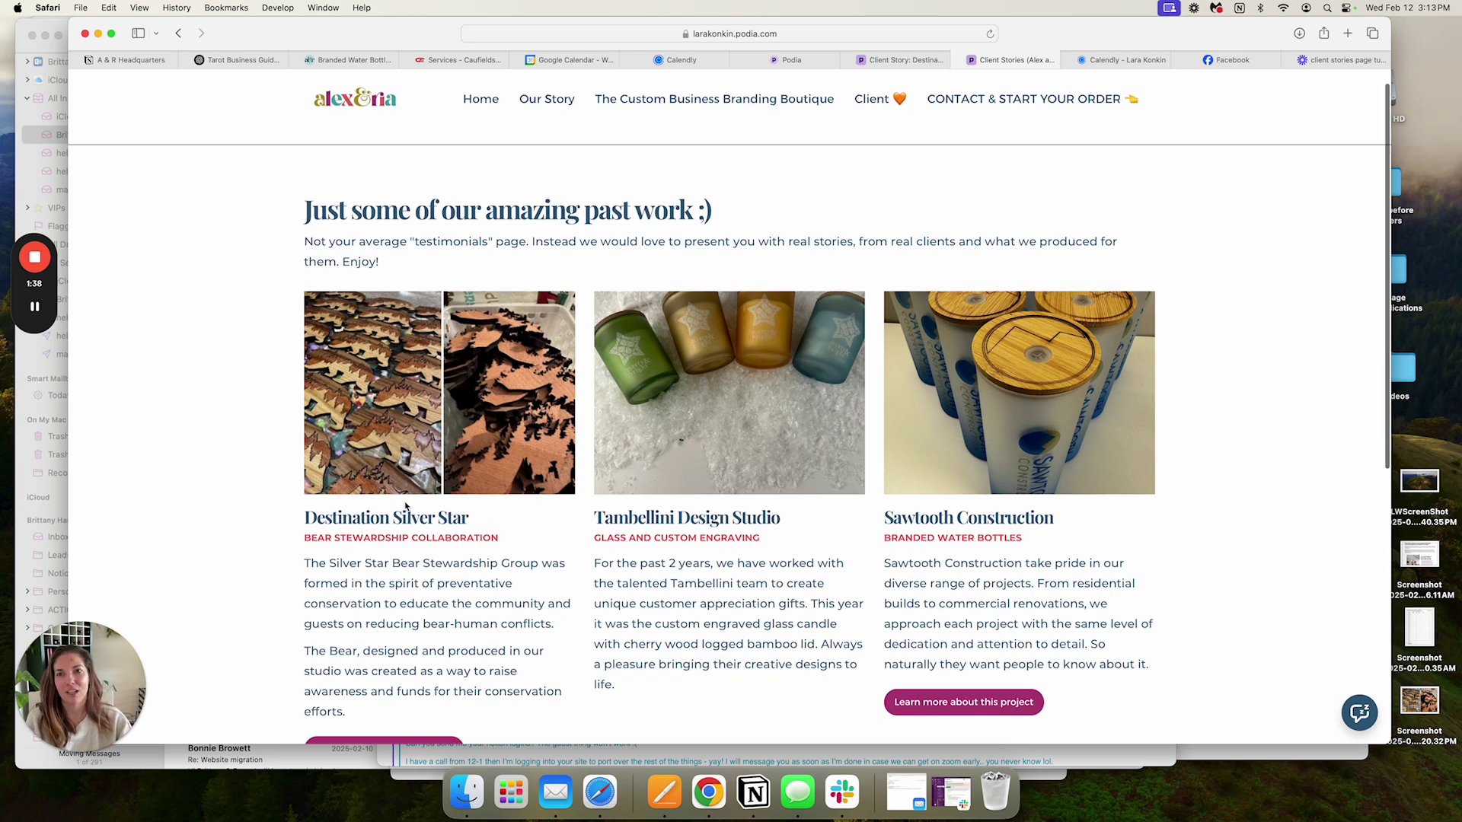
{"action": "scroll", "coordinate": [412, 505], "scroll_direction": "down", "scroll_amount": 1}
{"action": "scroll", "coordinate": [429, 538], "scroll_direction": "down", "scroll_amount": 2}
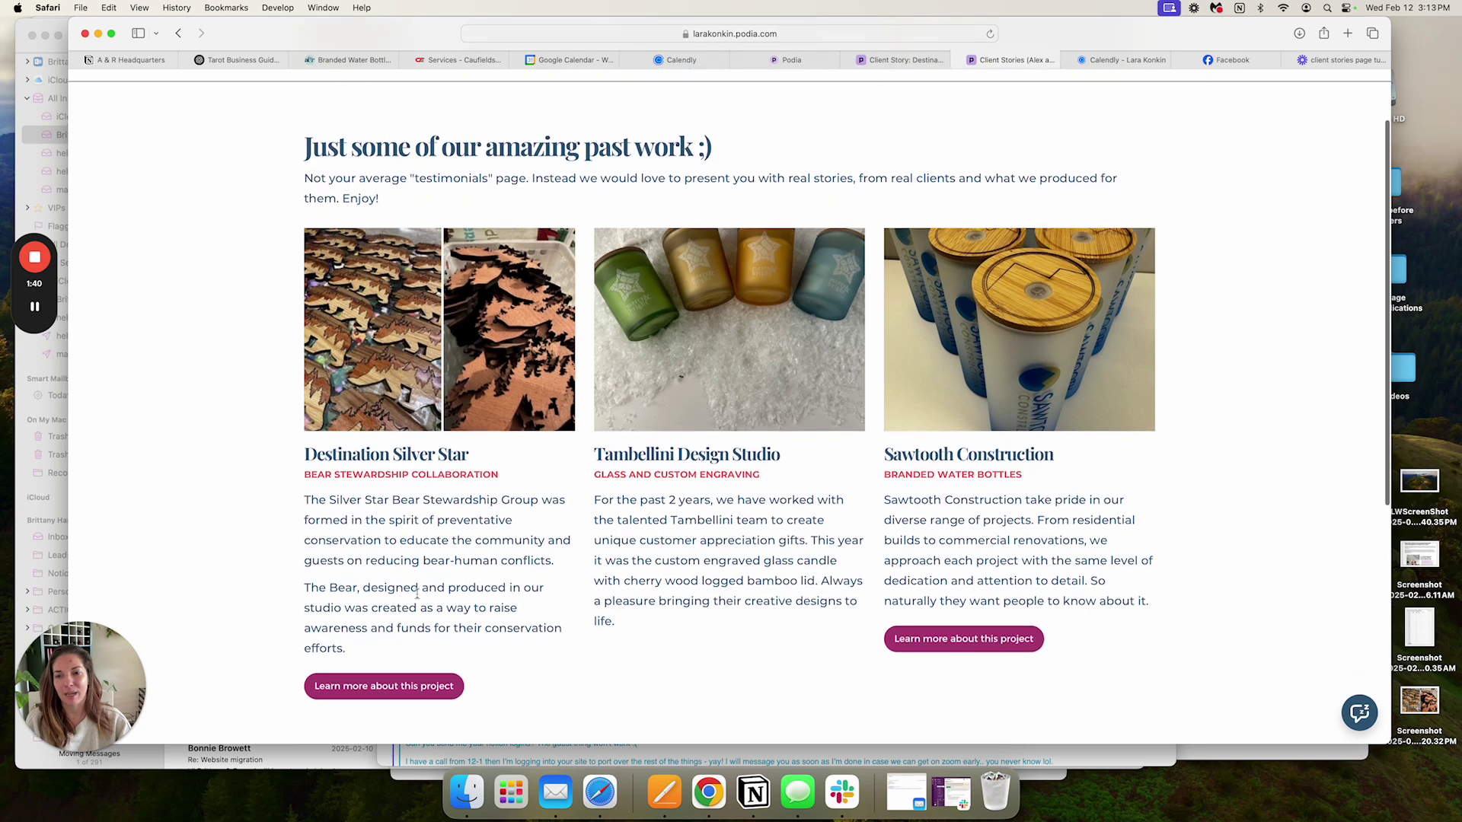
Step: Open the Destination Silver Star project from the Client Stories page and review its full story
{"action": "left_click", "coordinate": [401, 691]}
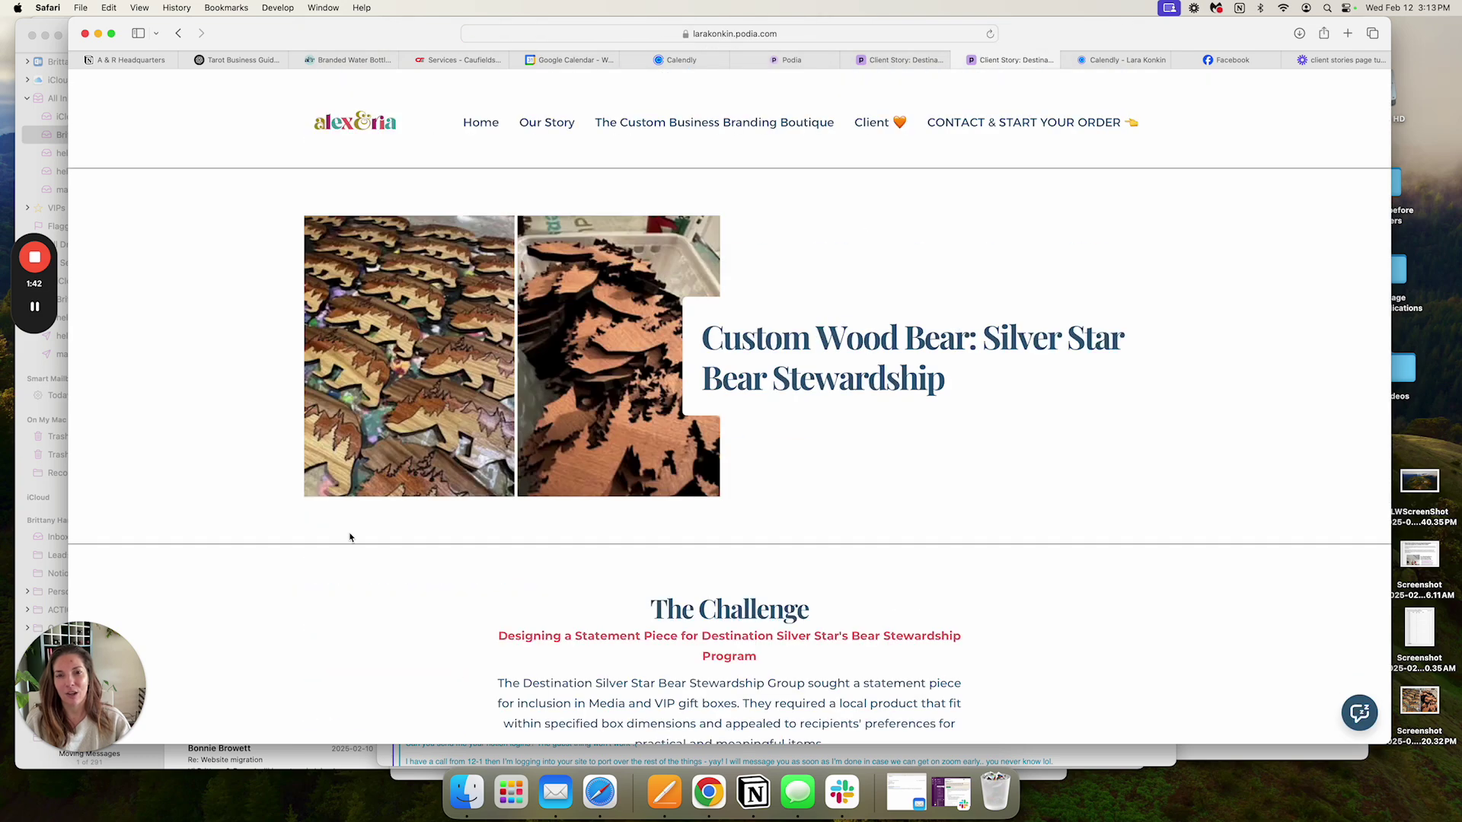
{"action": "scroll", "coordinate": [620, 602], "scroll_direction": "down", "scroll_amount": 5}
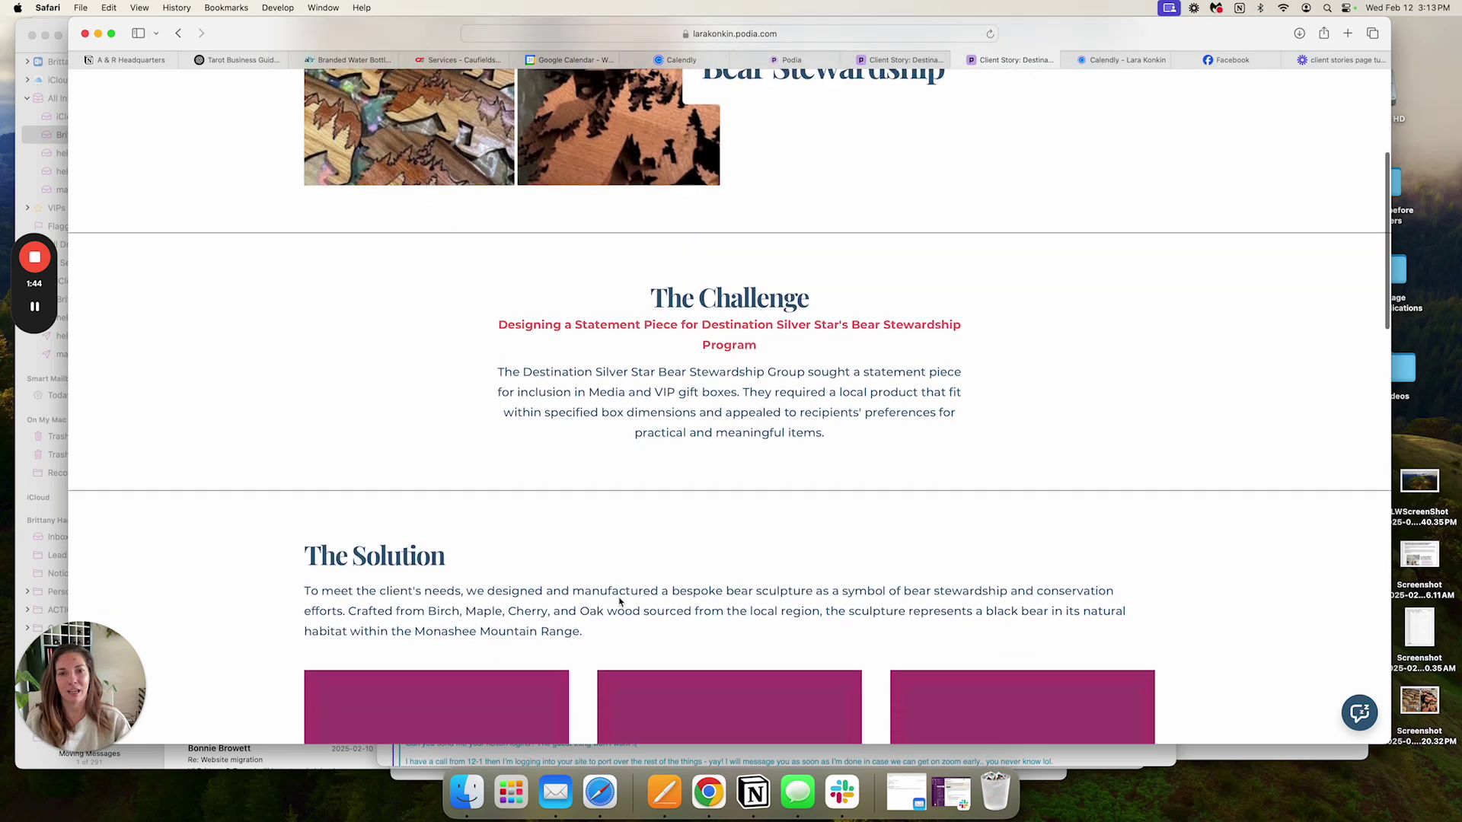
{"action": "scroll", "coordinate": [619, 603], "scroll_direction": "down", "scroll_amount": 15}
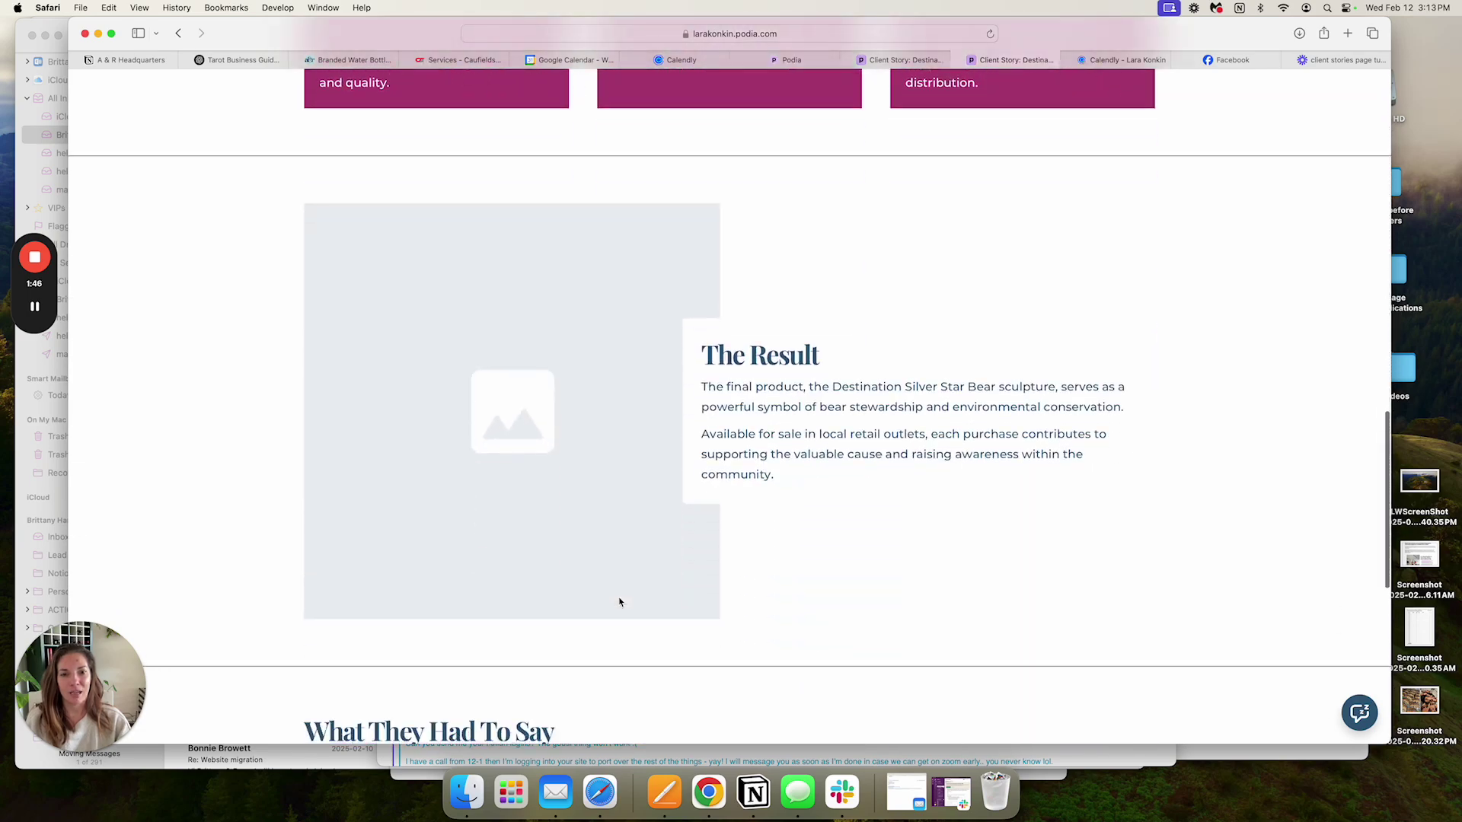
{"action": "scroll", "coordinate": [619, 602], "scroll_direction": "up", "scroll_amount": 20}
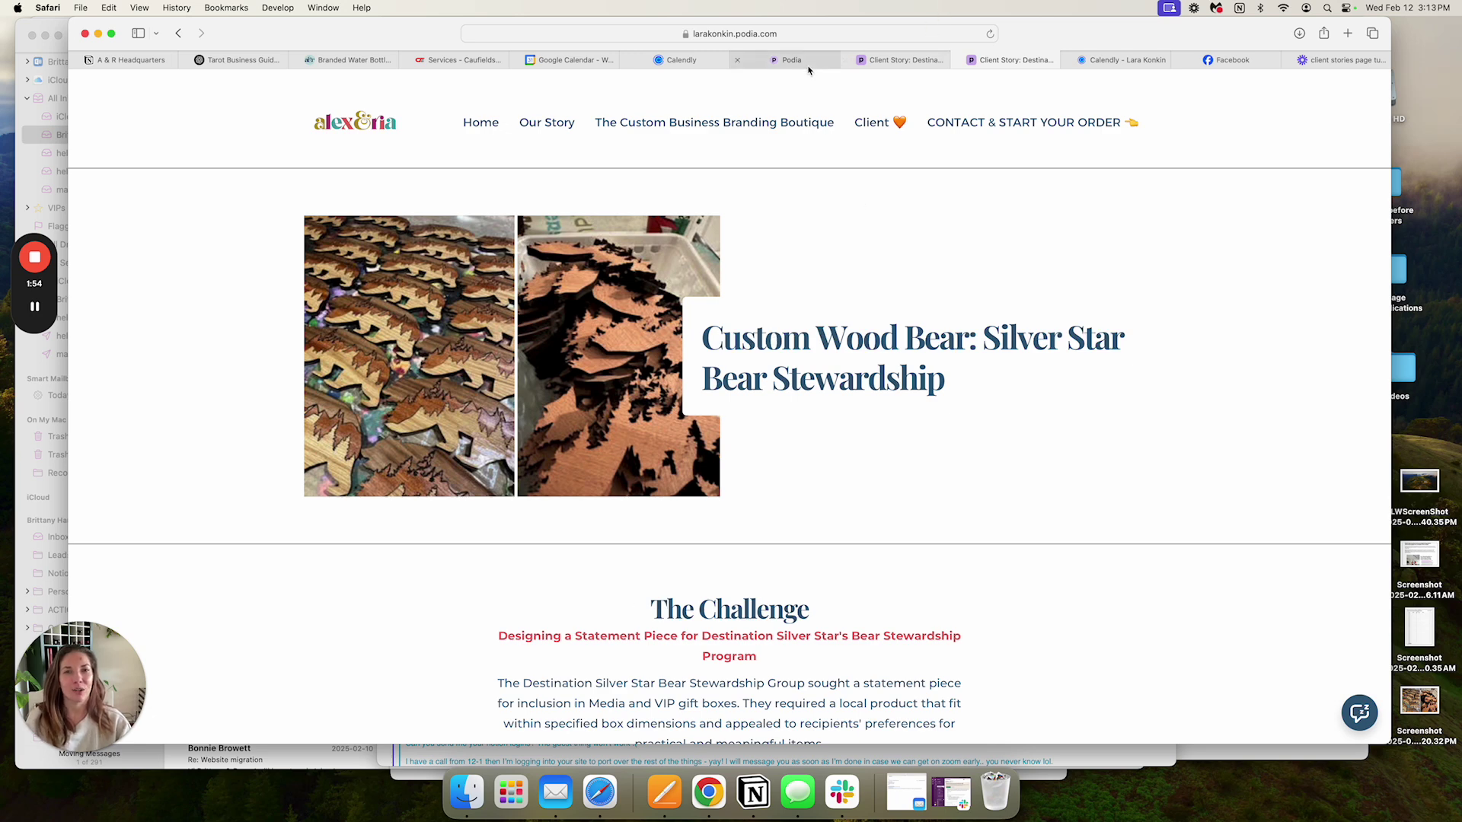
Step: Return to the alexandriacreates.com Portfolio page and save the Wedge Cheesery project image to Downloads
{"action": "left_click", "coordinate": [786, 60]}
{"action": "left_click", "coordinate": [371, 62]}
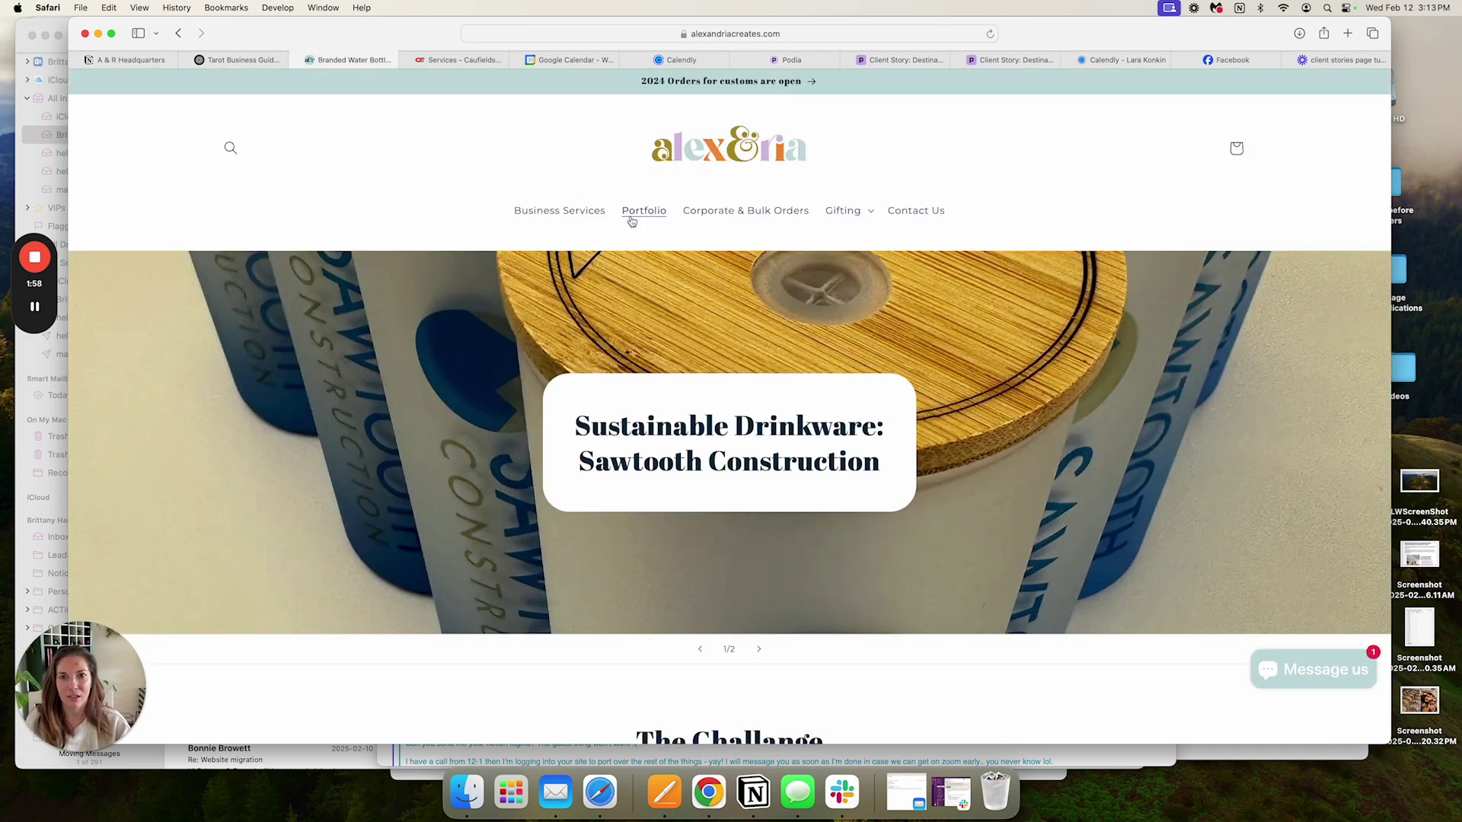
{"action": "scroll", "coordinate": [553, 256], "scroll_direction": "down", "scroll_amount": 15}
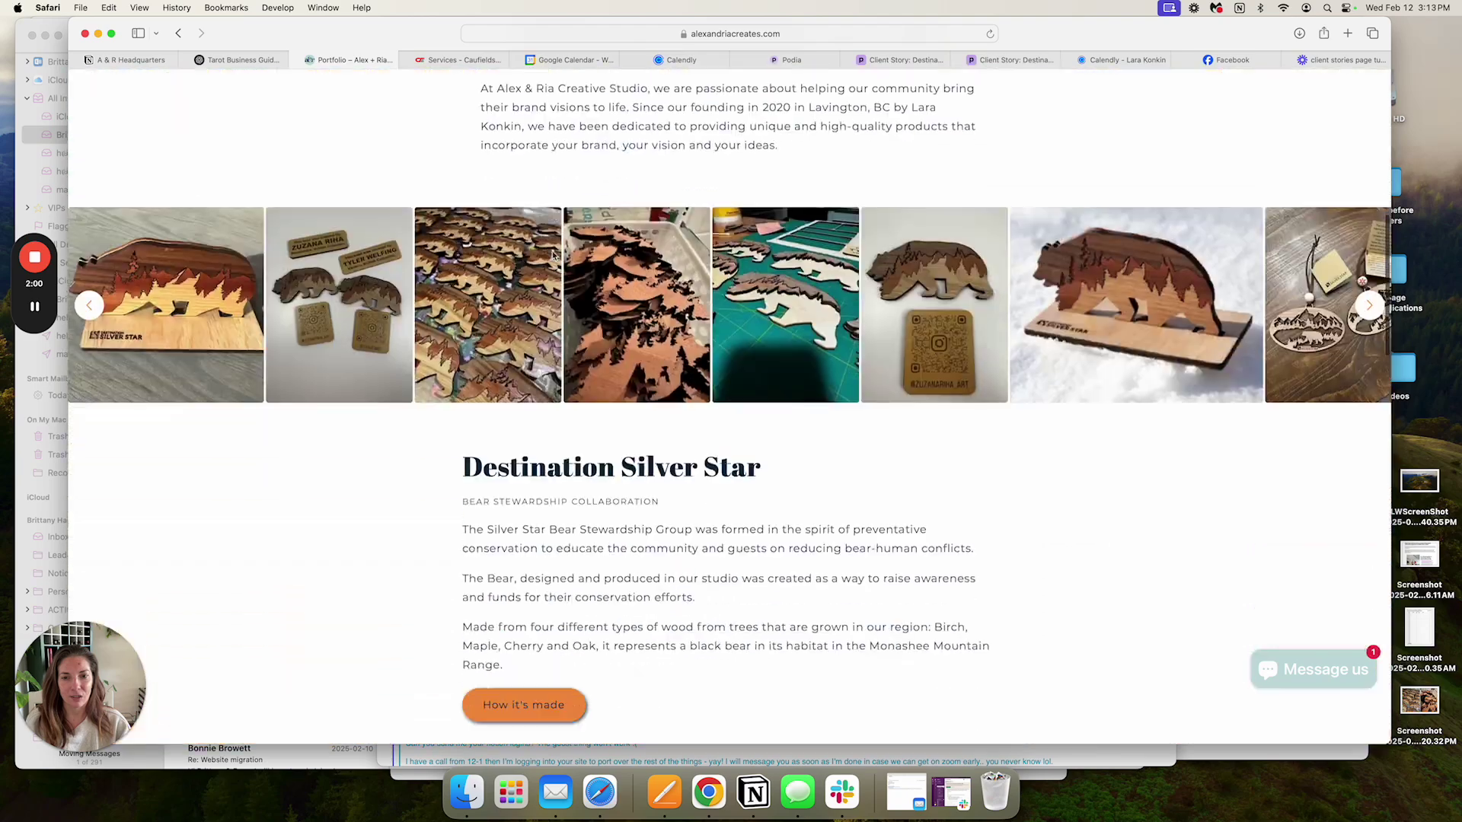
{"action": "scroll", "coordinate": [552, 255], "scroll_direction": "down", "scroll_amount": 10}
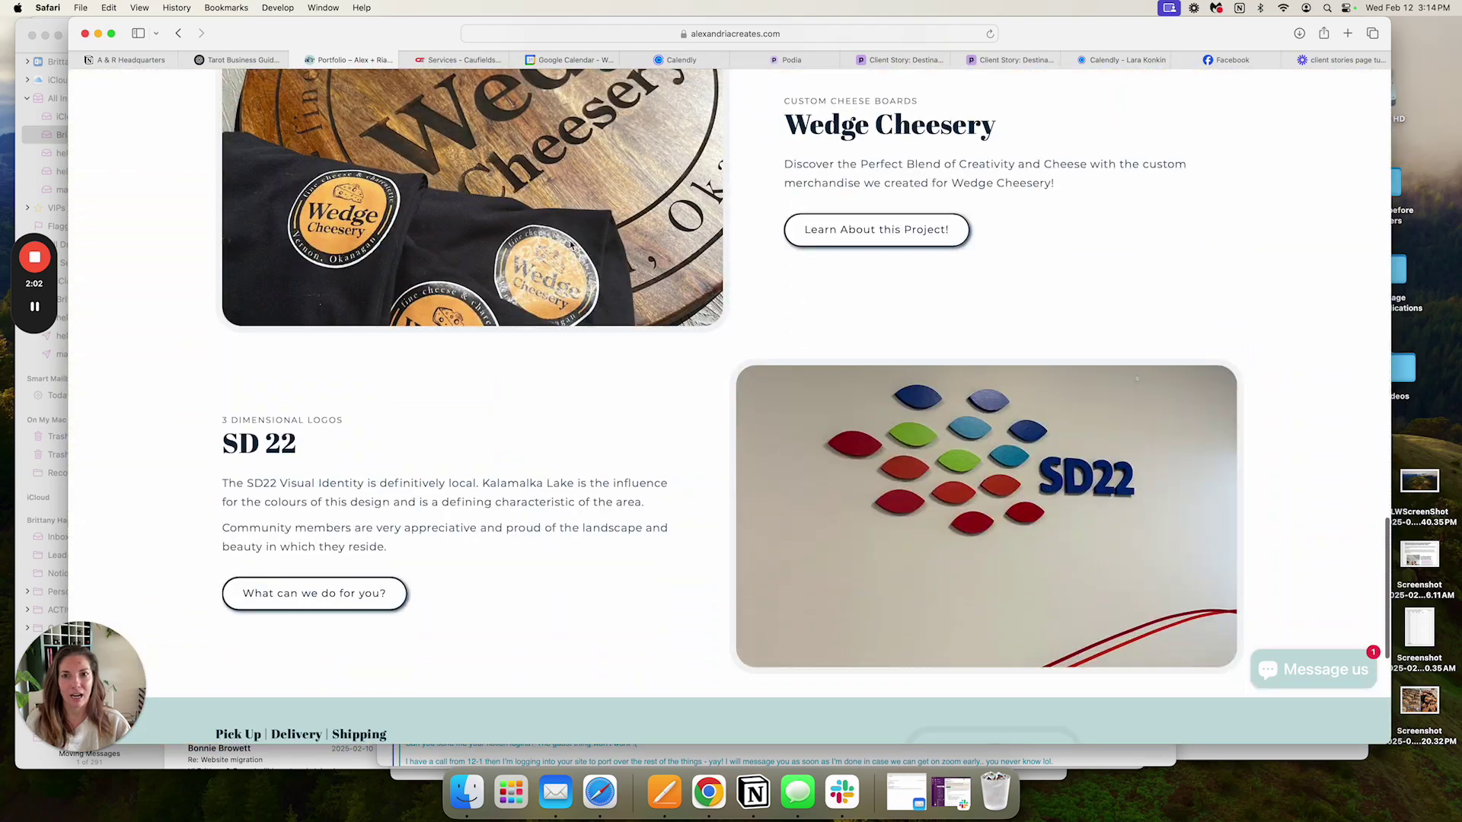
{"action": "scroll", "coordinate": [571, 245], "scroll_direction": "up", "scroll_amount": 5}
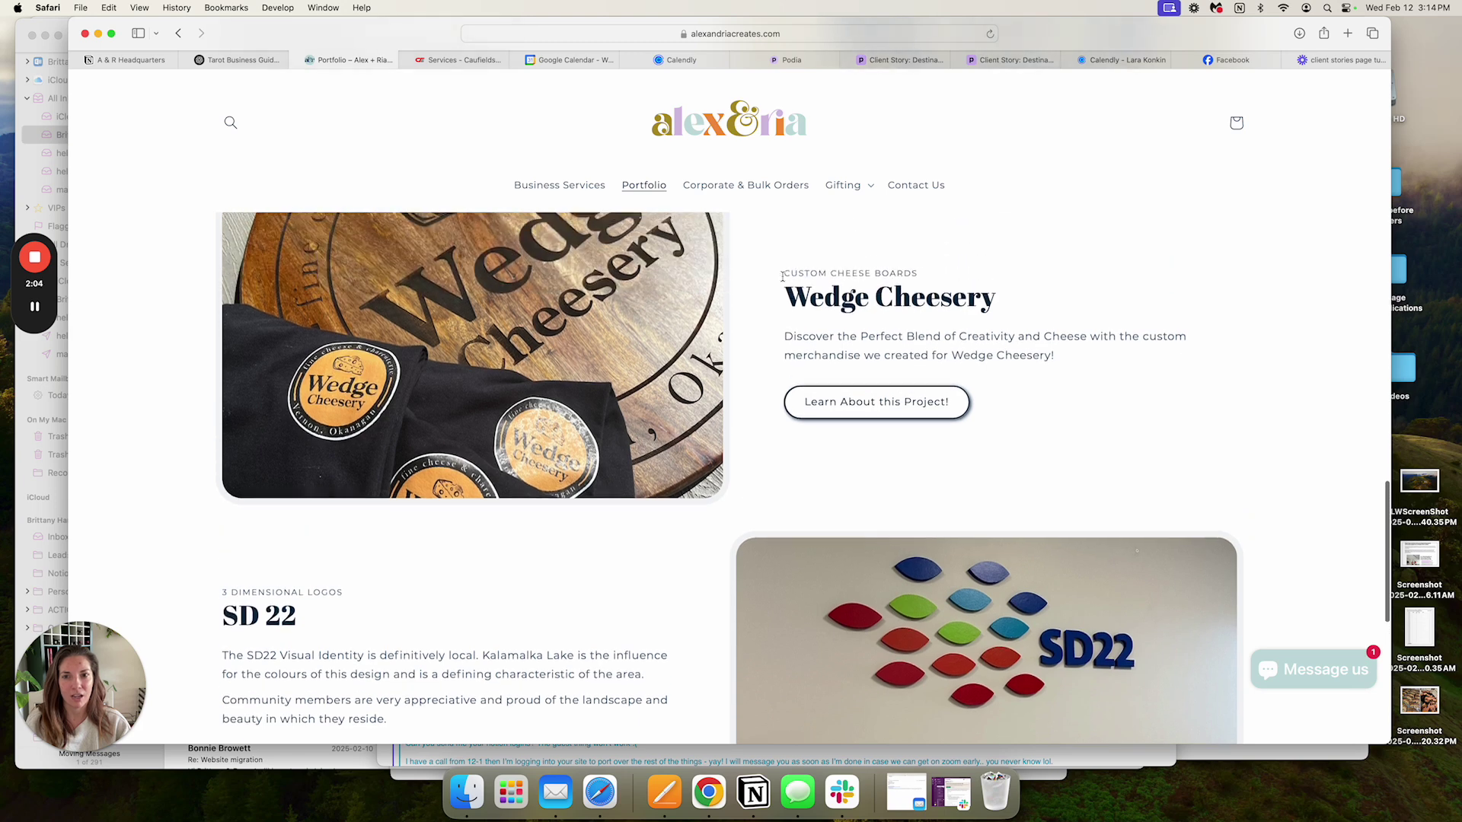
{"action": "scroll", "coordinate": [778, 295], "scroll_direction": "up", "scroll_amount": 2}
{"action": "double_click", "coordinate": [547, 419]}
{"action": "right_click", "coordinate": [549, 420]}
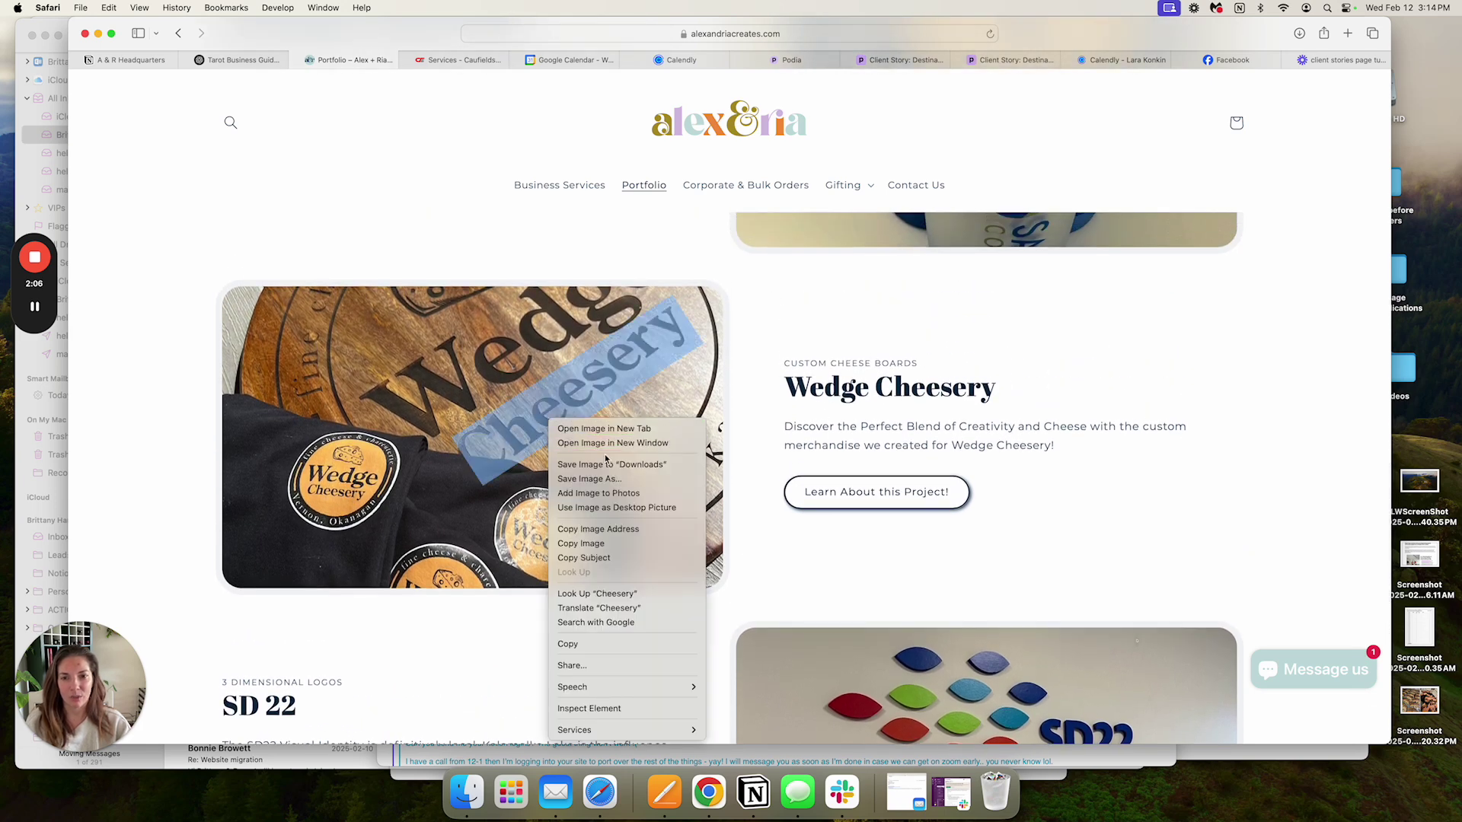
{"action": "left_click", "coordinate": [613, 464]}
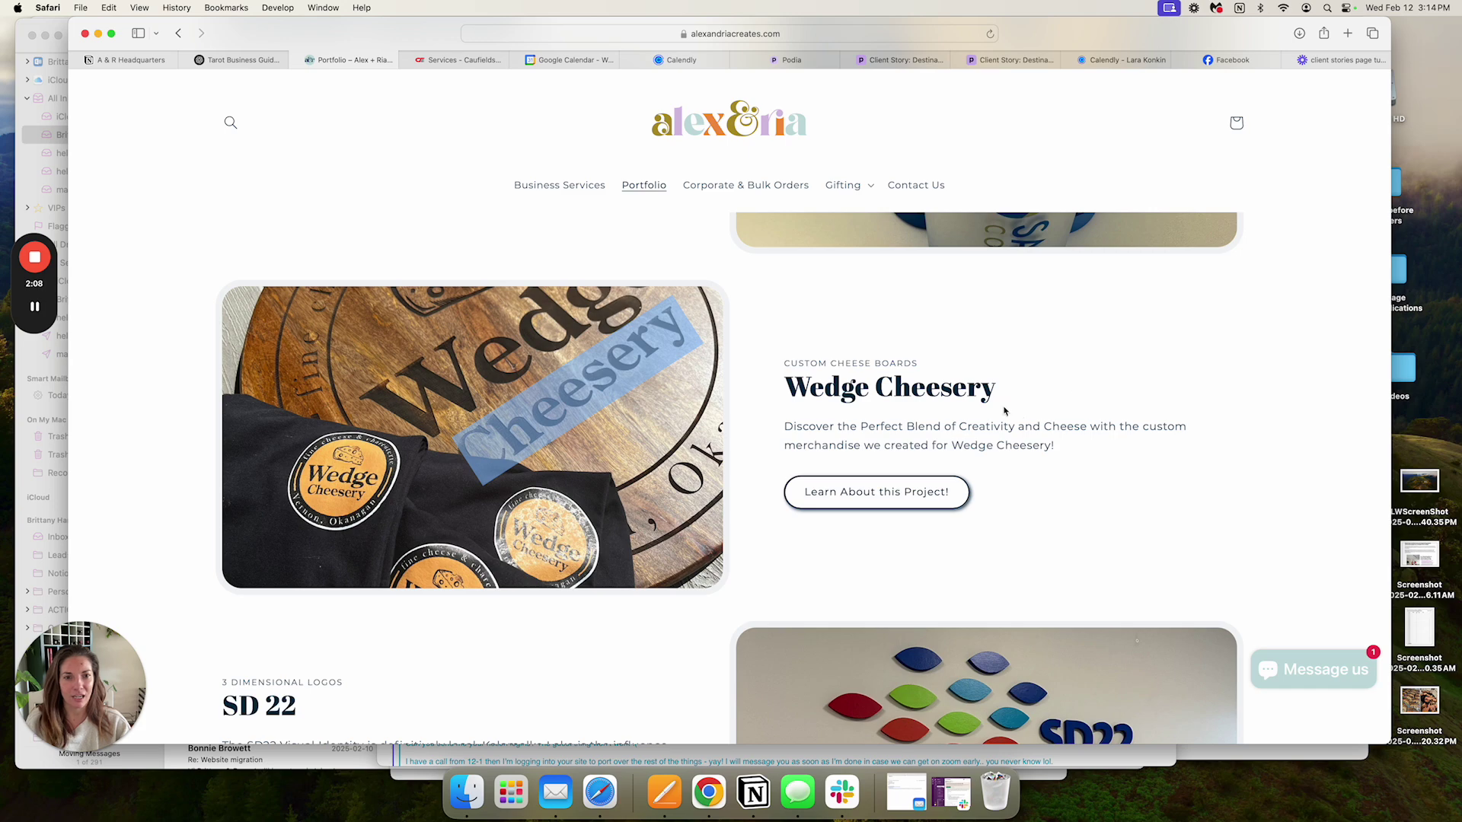
Step: Copy the Wedge Cheesery caption, heading and description from the old Portfolio page and open the Client Stories page in the Podia editor
{"action": "left_click_drag", "start_coordinate": [1056, 449], "coordinate": [783, 362]}
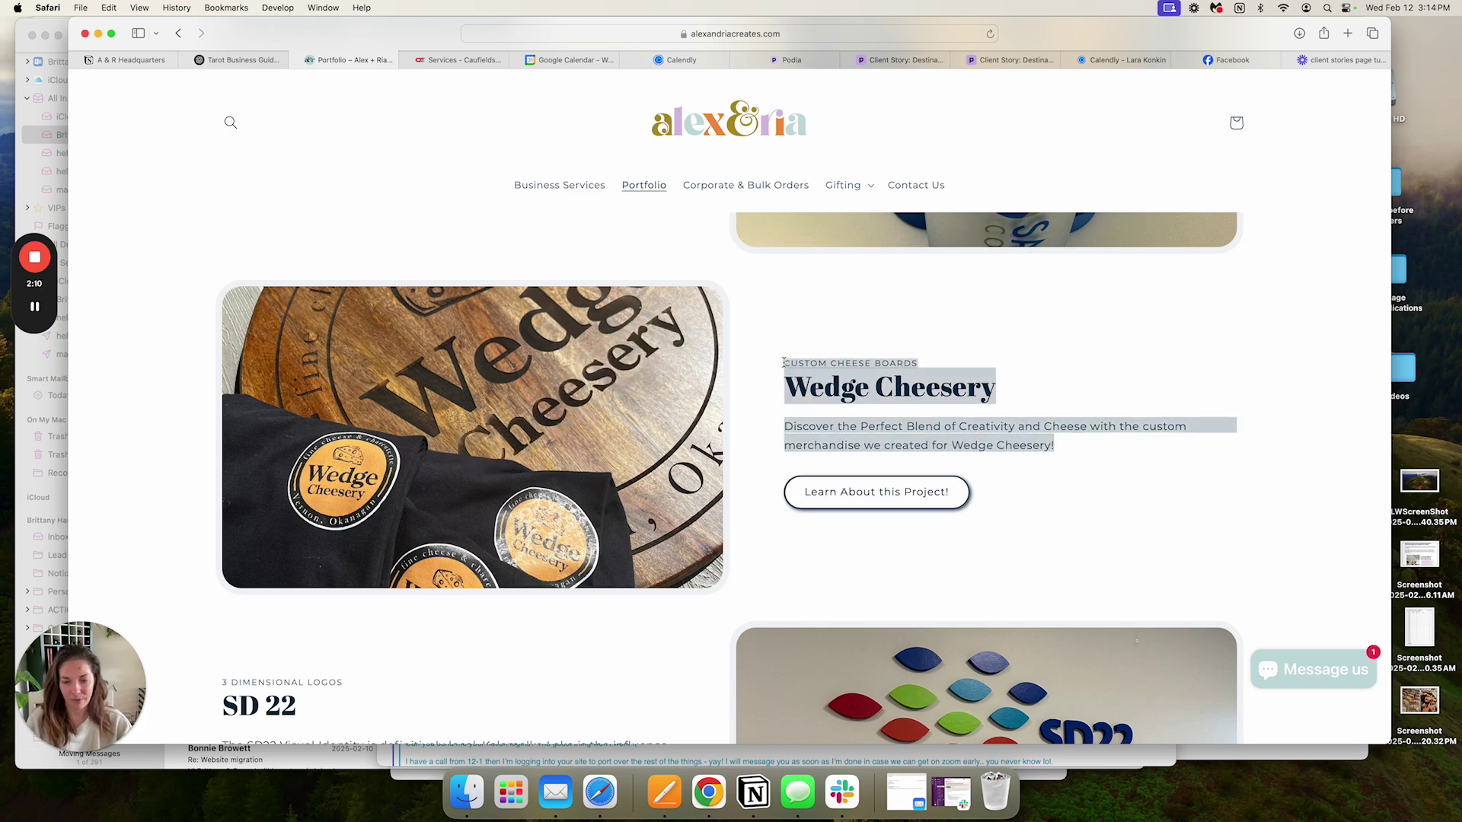
{"action": "left_click", "coordinate": [812, 61]}
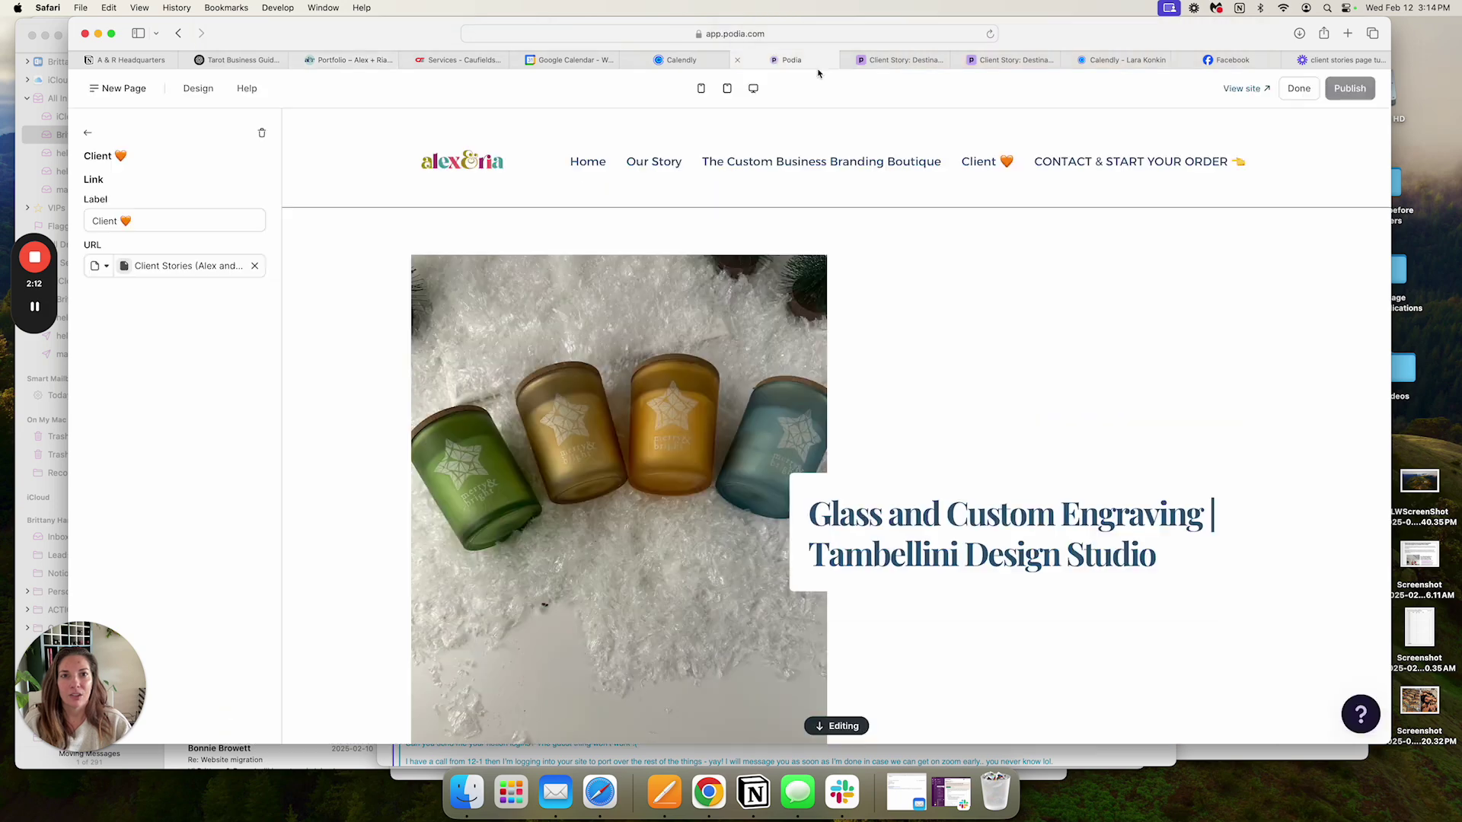
{"action": "left_click", "coordinate": [135, 91]}
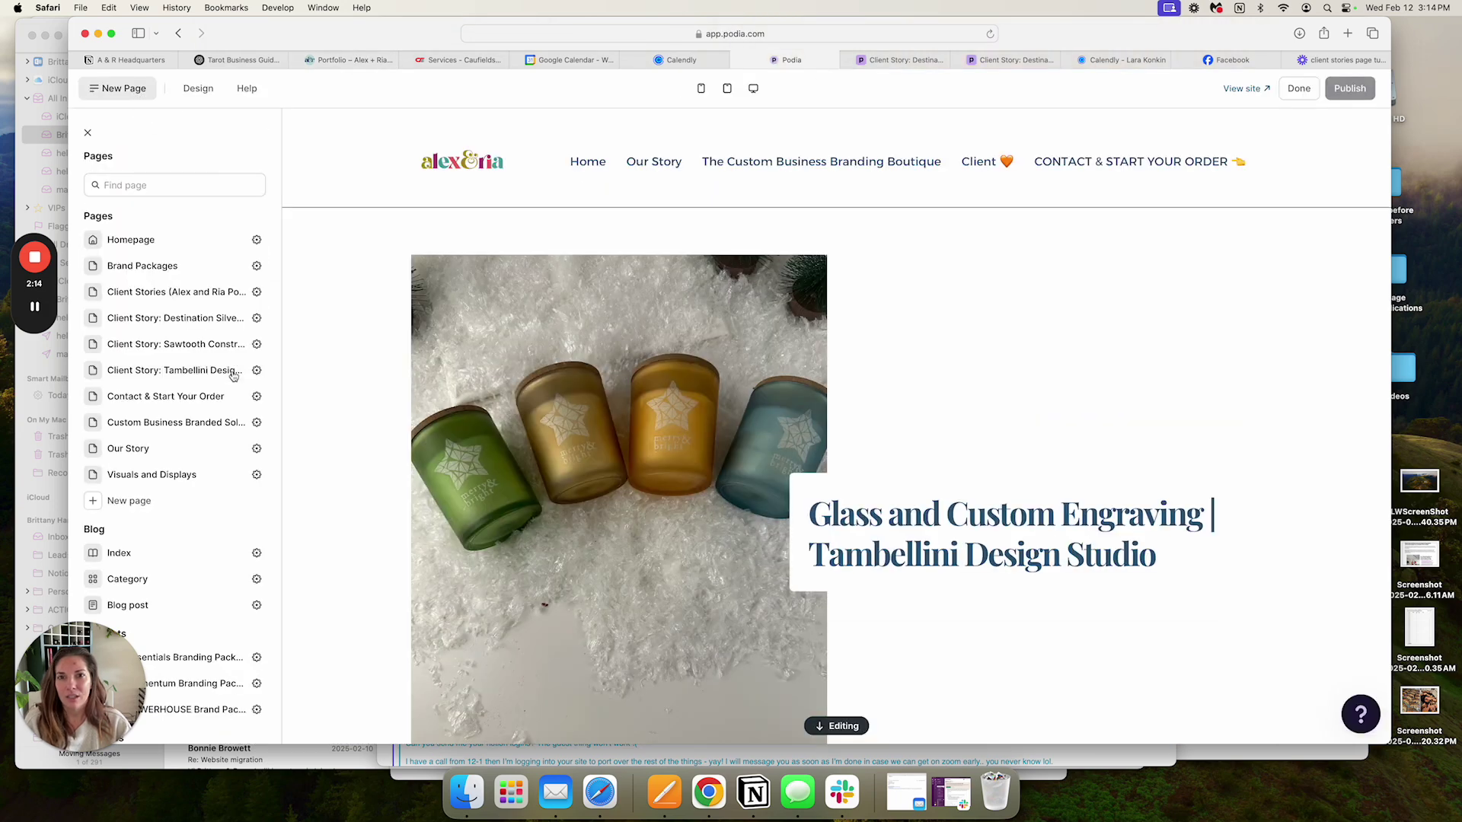
{"action": "left_click", "coordinate": [174, 293]}
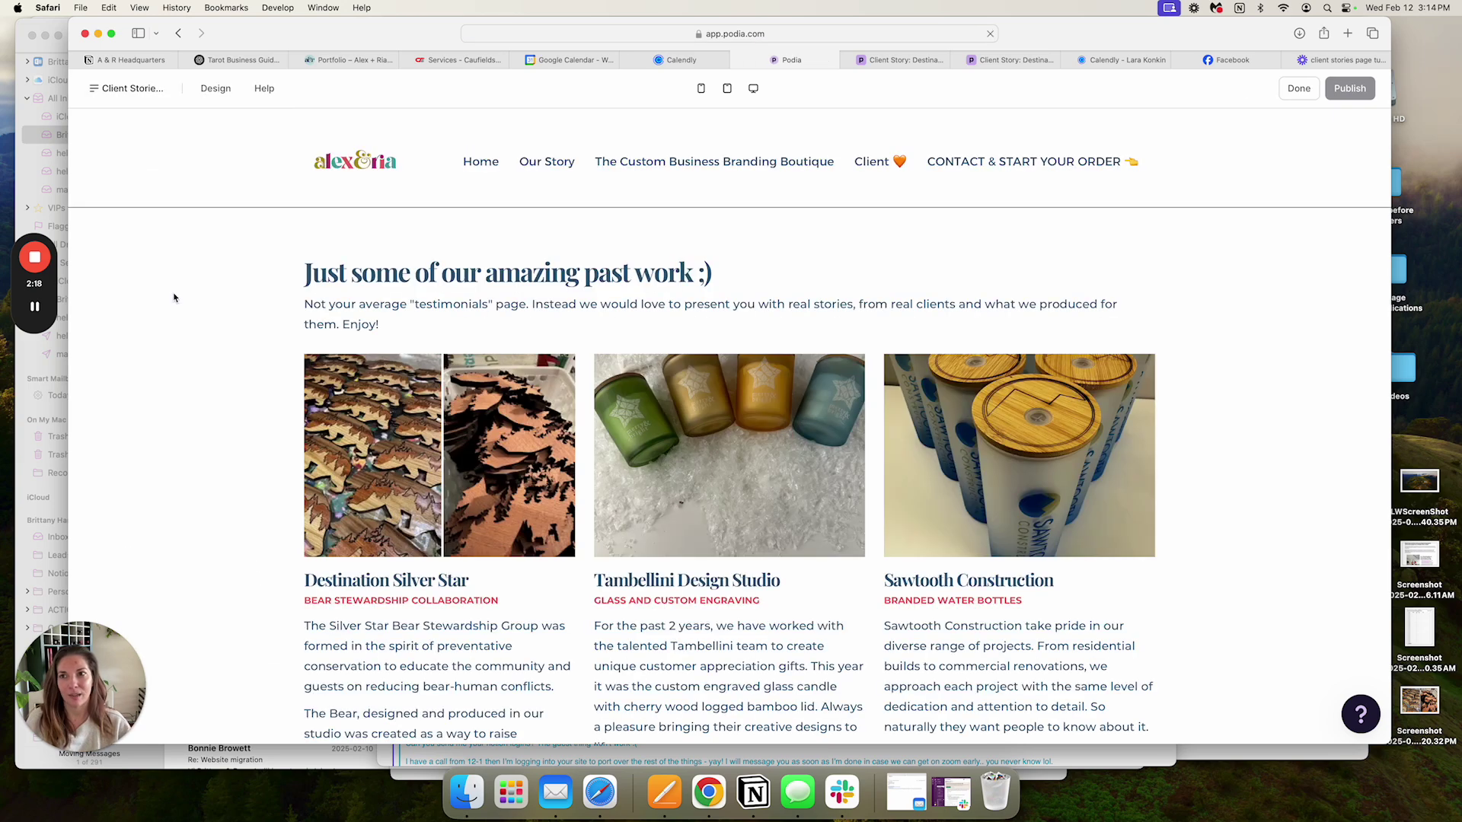
Step: Add a new item to the "Just some of our amazing past work ;)" grid below the three existing client stories
{"action": "left_click", "coordinate": [500, 505]}
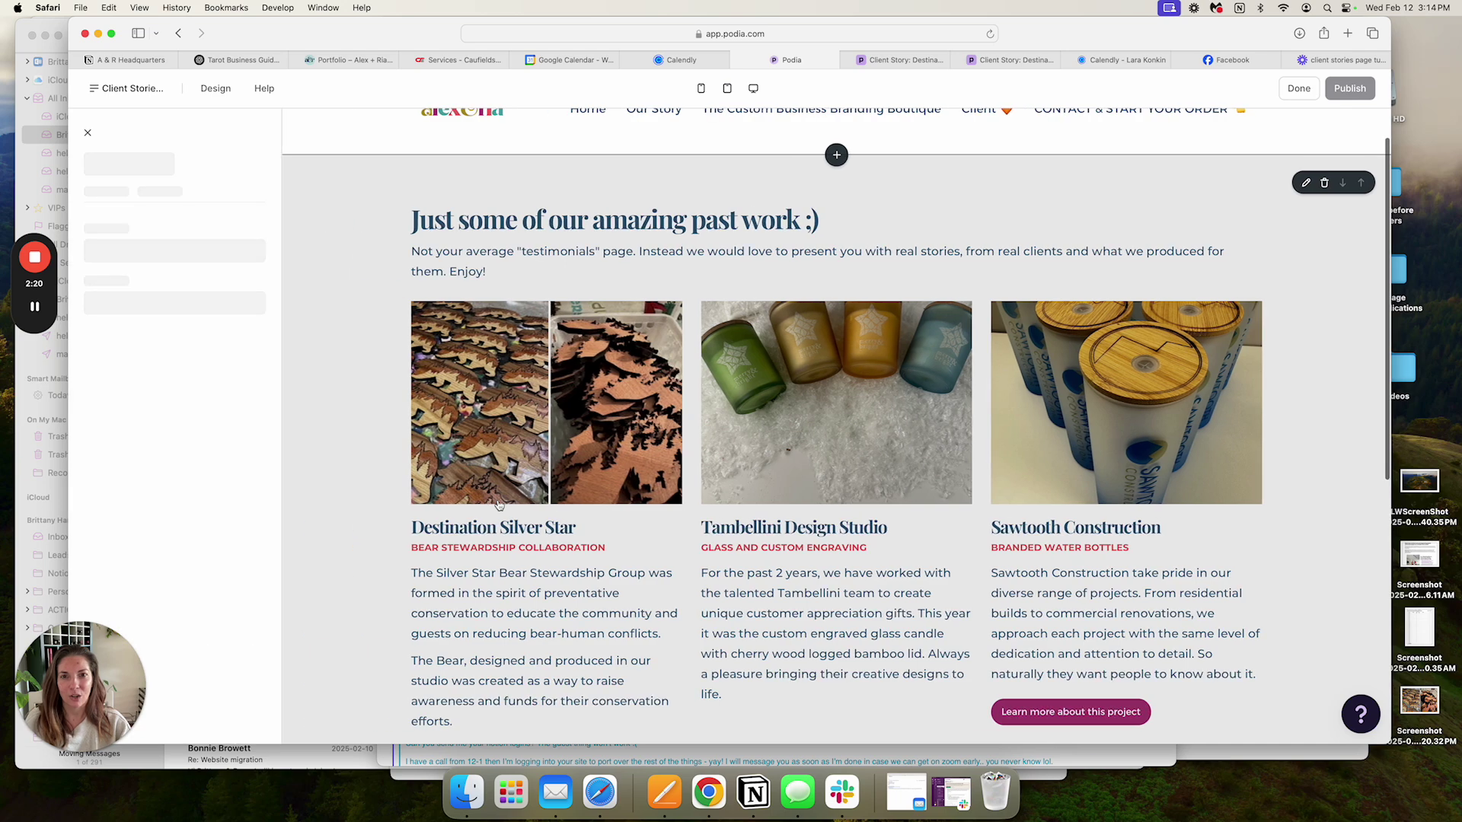
{"action": "scroll", "coordinate": [500, 504], "scroll_direction": "down", "scroll_amount": 5}
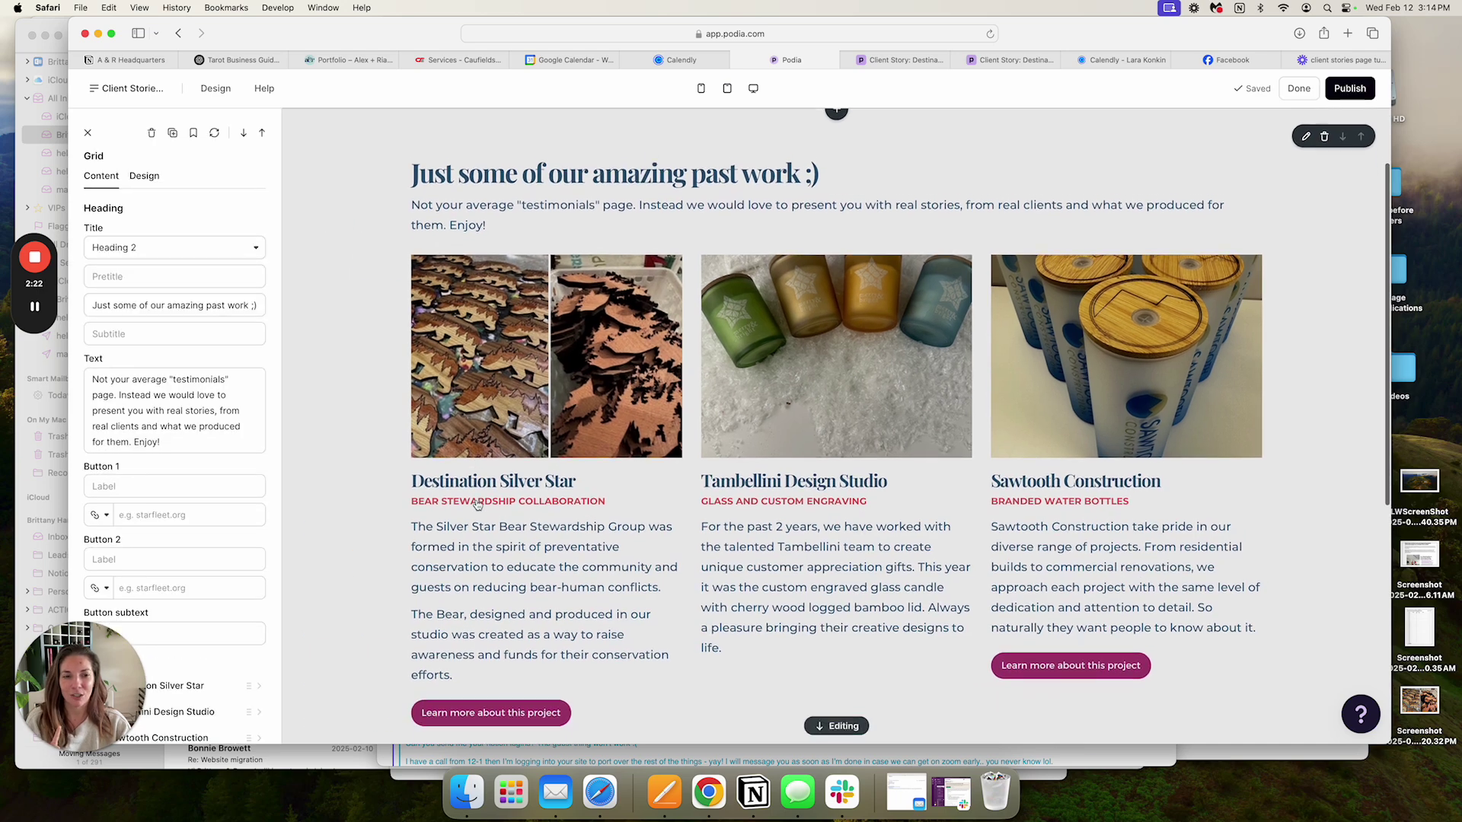
{"action": "scroll", "coordinate": [113, 478], "scroll_direction": "down", "scroll_amount": 2}
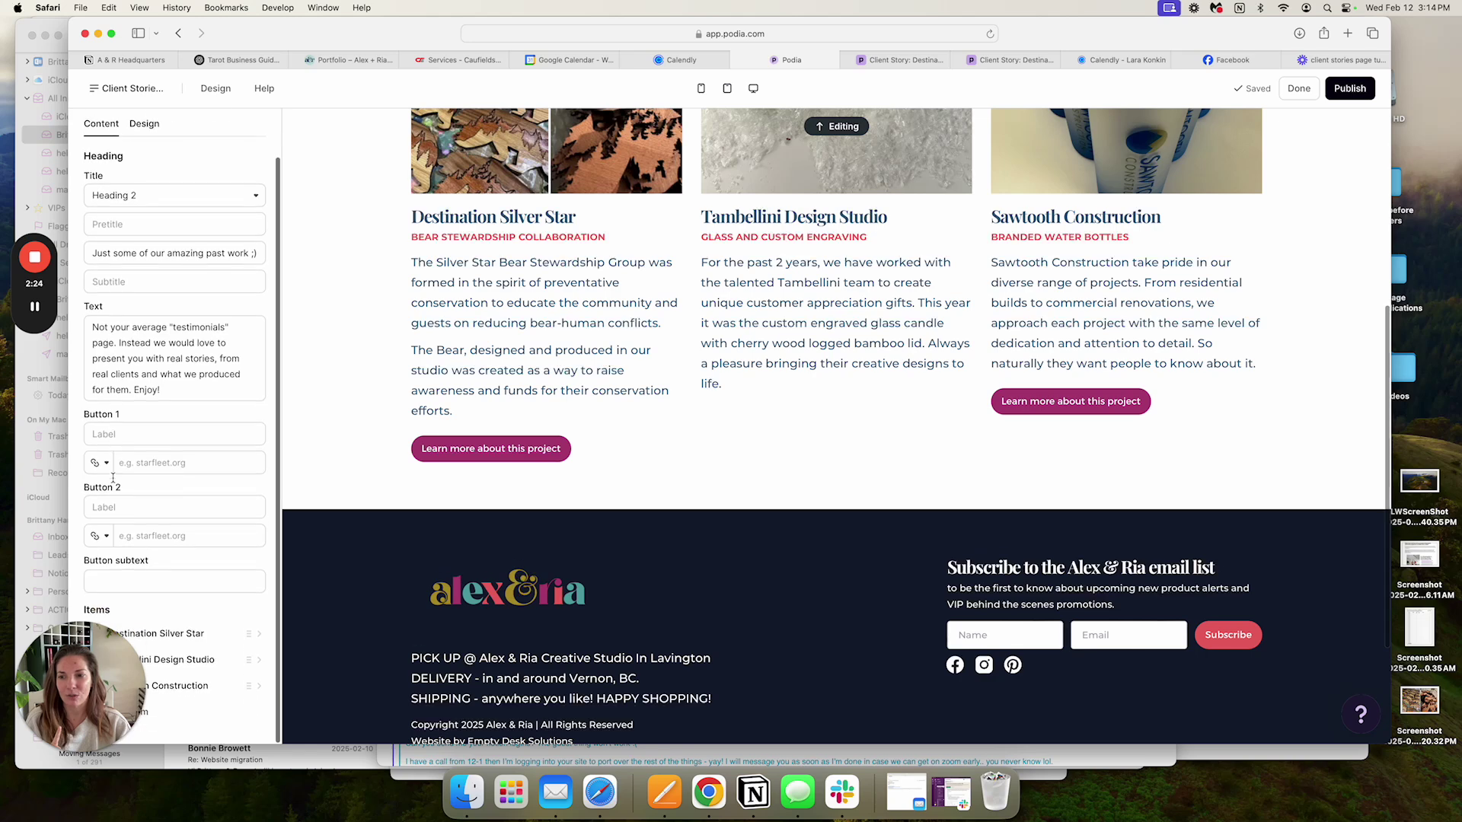
{"action": "left_click_drag", "start_coordinate": [97, 658], "coordinate": [1338, 263]}
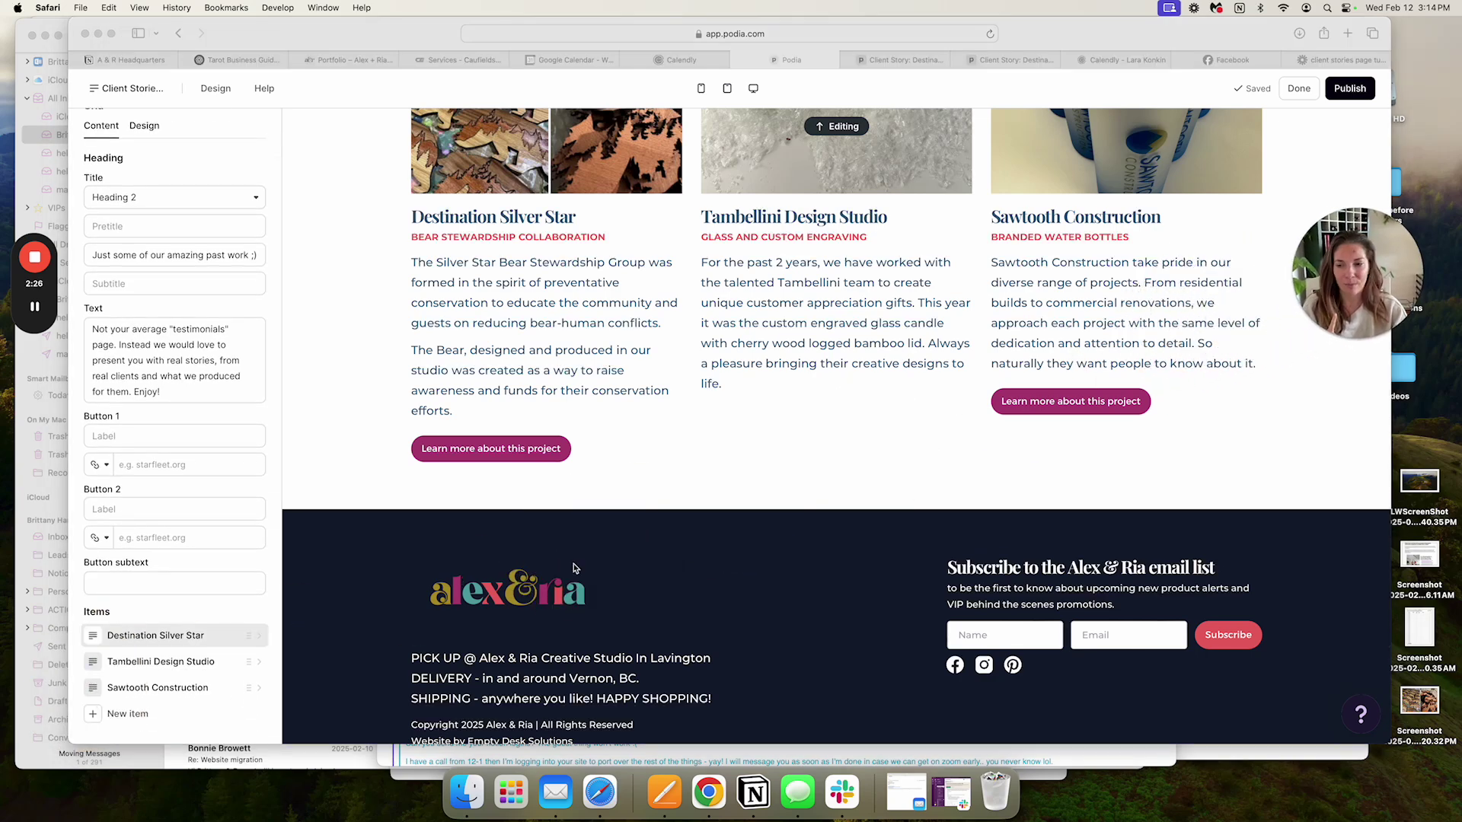
{"action": "left_click", "coordinate": [136, 718]}
{"action": "left_click", "coordinate": [128, 715]}
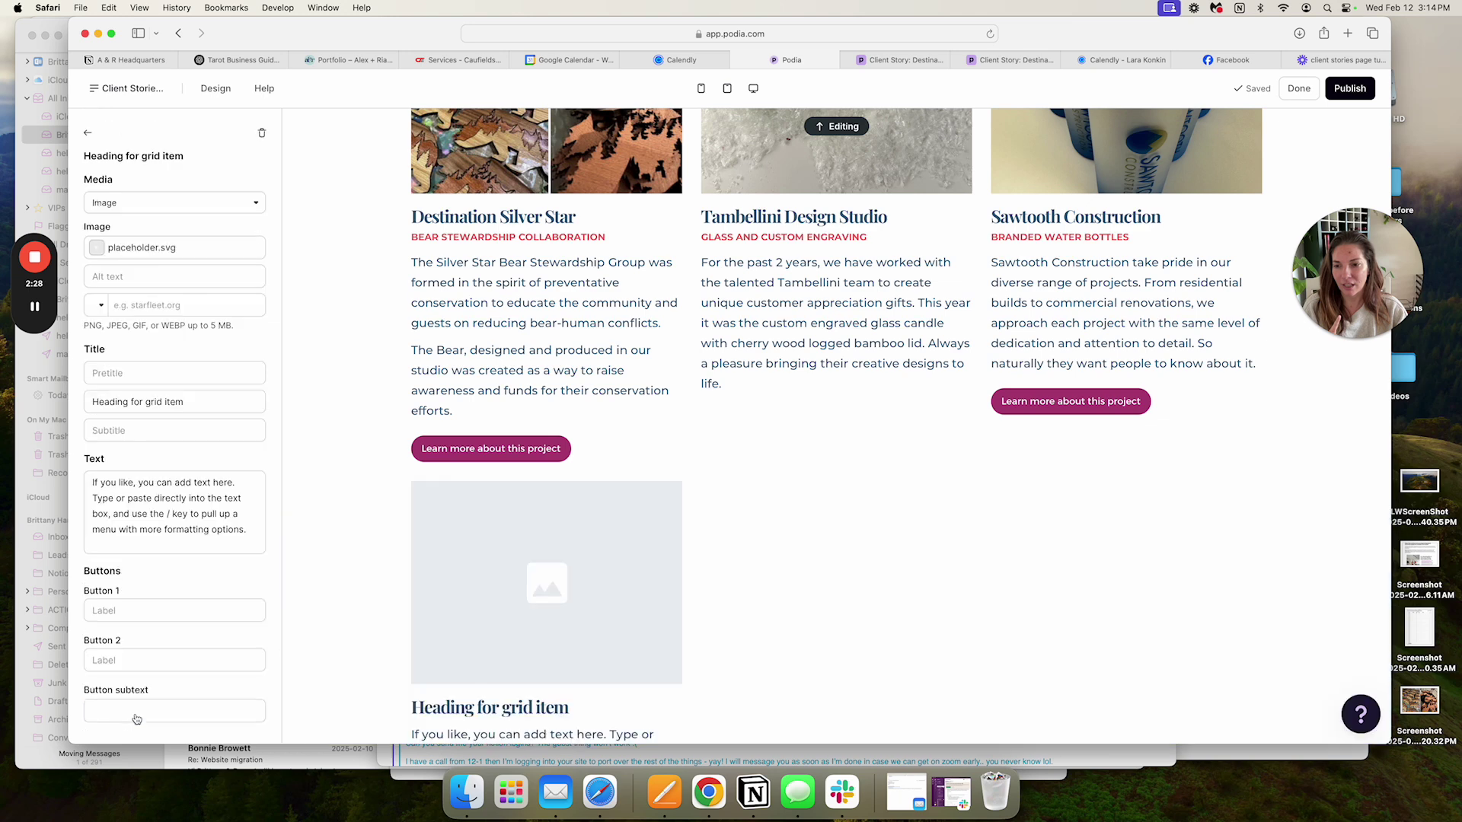
Step: Replace the new grid item's text with the copied Wedge Cheesery text and move CUSTOM CHEESE BOARDS into its subtitle
{"action": "left_click", "coordinate": [207, 502]}
{"action": "key", "text": "super+a"}
{"action": "type", "text": "CUSTOM CHEESE BOARDS  Wedge Cheesery  Discover the Perfect Blend of Creativity and Cheese with the custom merchandise we created for Wedge Cheesery!"}
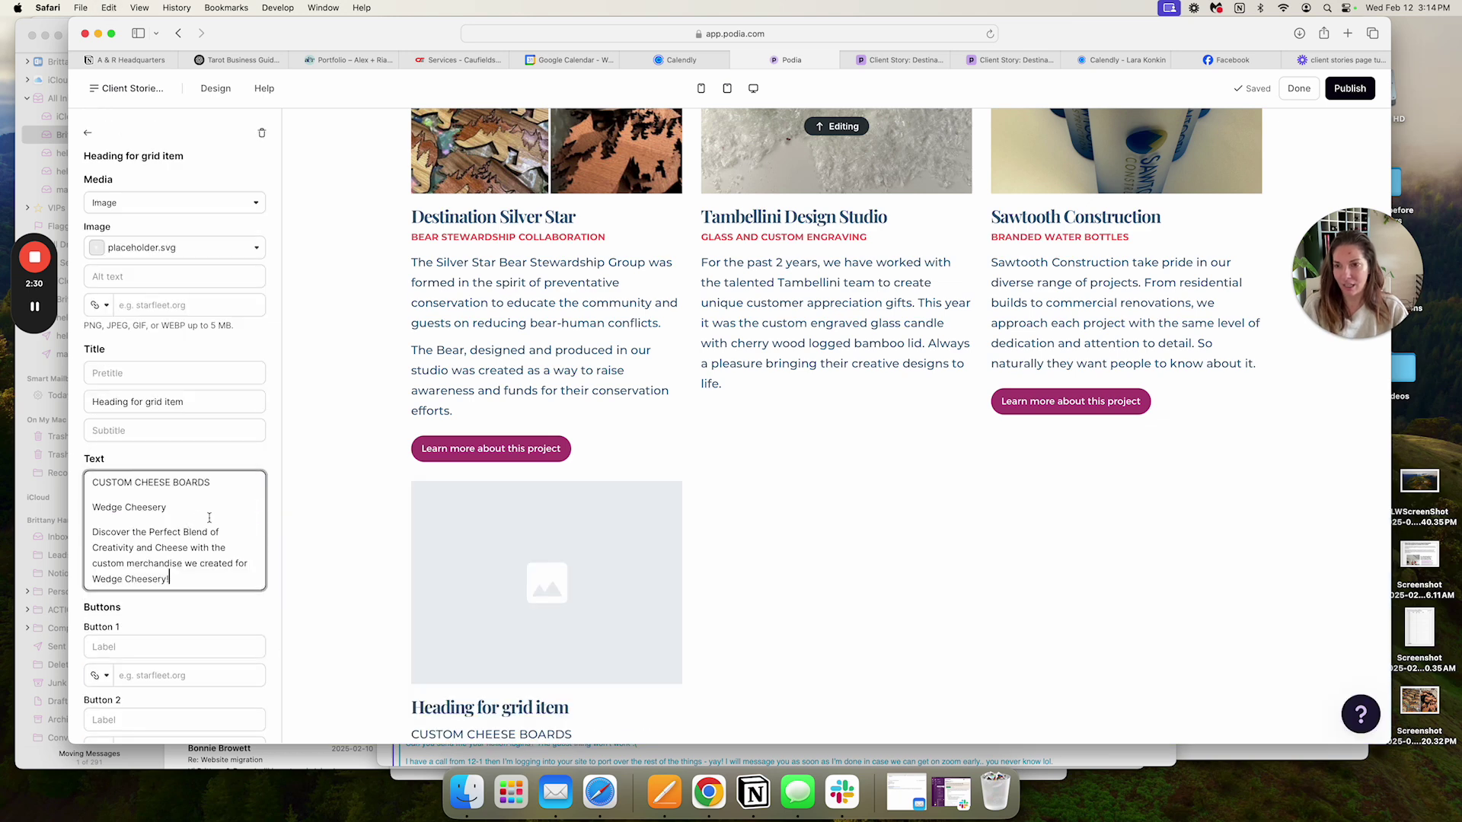
{"action": "left_click_drag", "start_coordinate": [222, 479], "coordinate": [23, 478]}
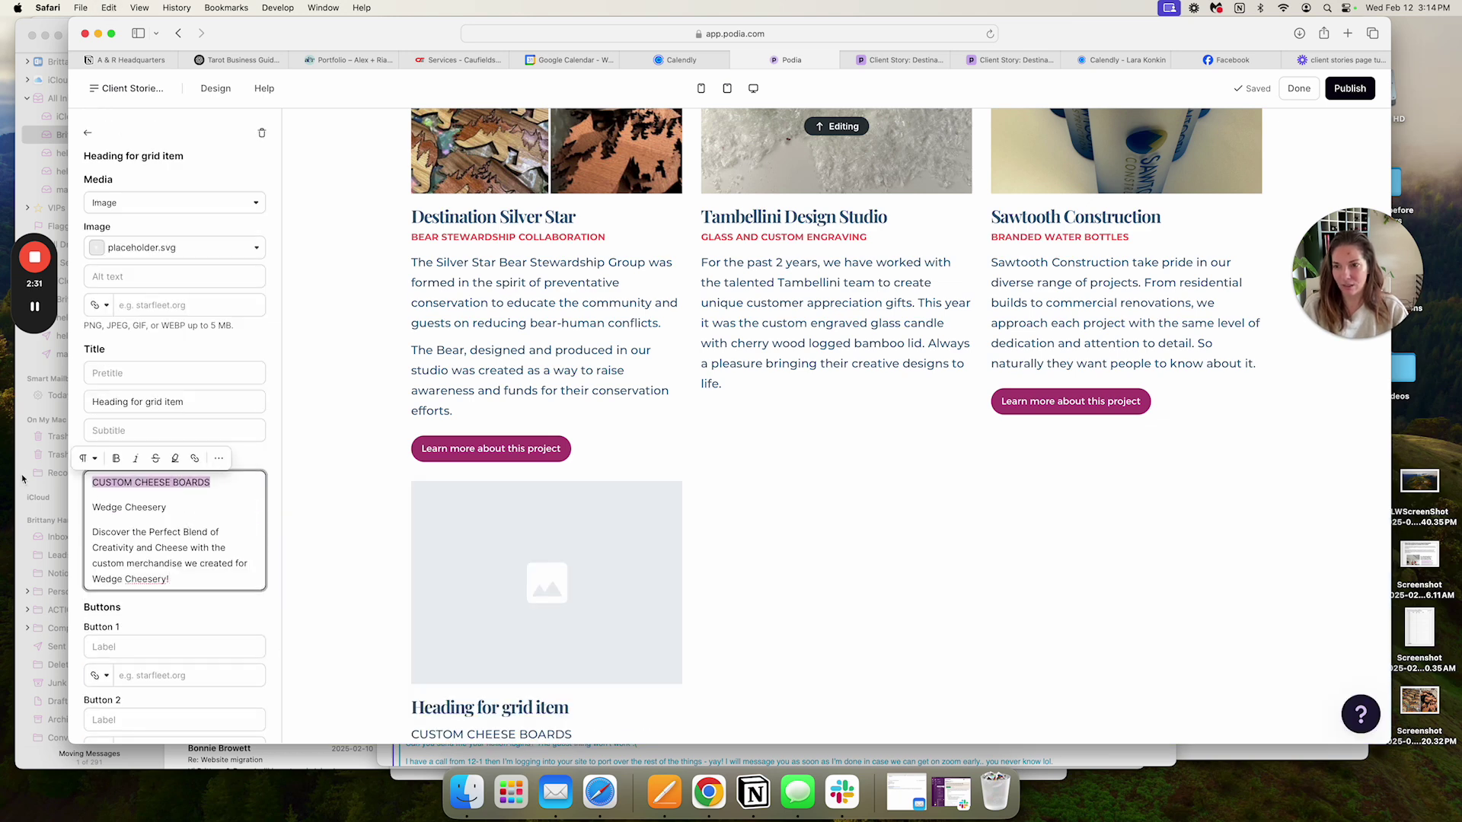
{"action": "key", "text": "super+x"}
{"action": "left_click", "coordinate": [137, 431]}
{"action": "key", "text": "super+v"}
Step: Set the grid item's title to Wedge Cheesery and remove that name and the blank lines from its text
{"action": "left_click_drag", "start_coordinate": [183, 507], "coordinate": [32, 507]}
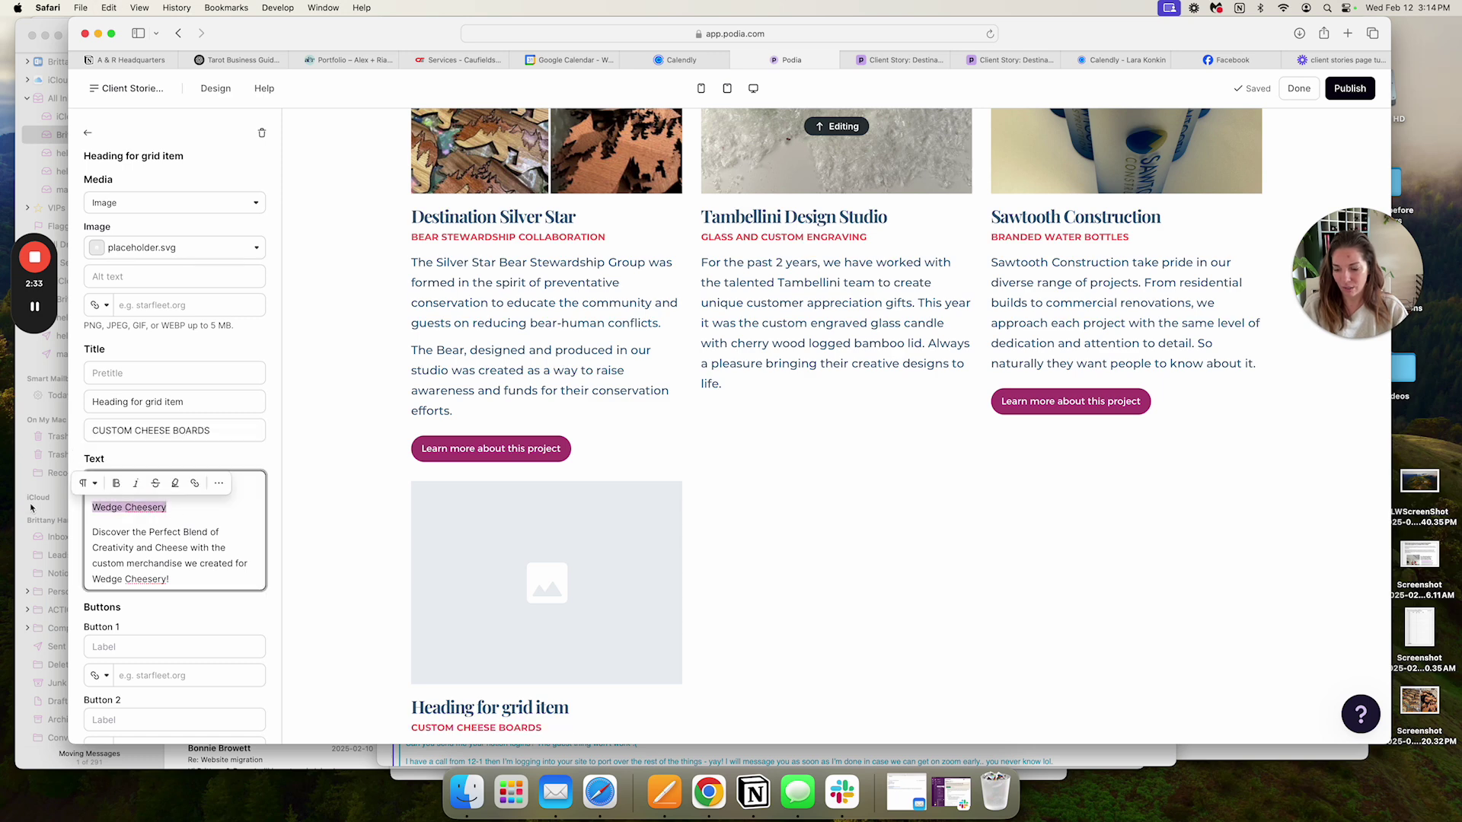
{"action": "key", "text": "super+c"}
{"action": "triple_click", "coordinate": [152, 405]}
{"action": "key", "text": "super+v"}
{"action": "left_click_drag", "start_coordinate": [183, 507], "coordinate": [72, 471]}
{"action": "key", "text": "BackSpace"}
{"action": "key", "text": "BackSpace"}
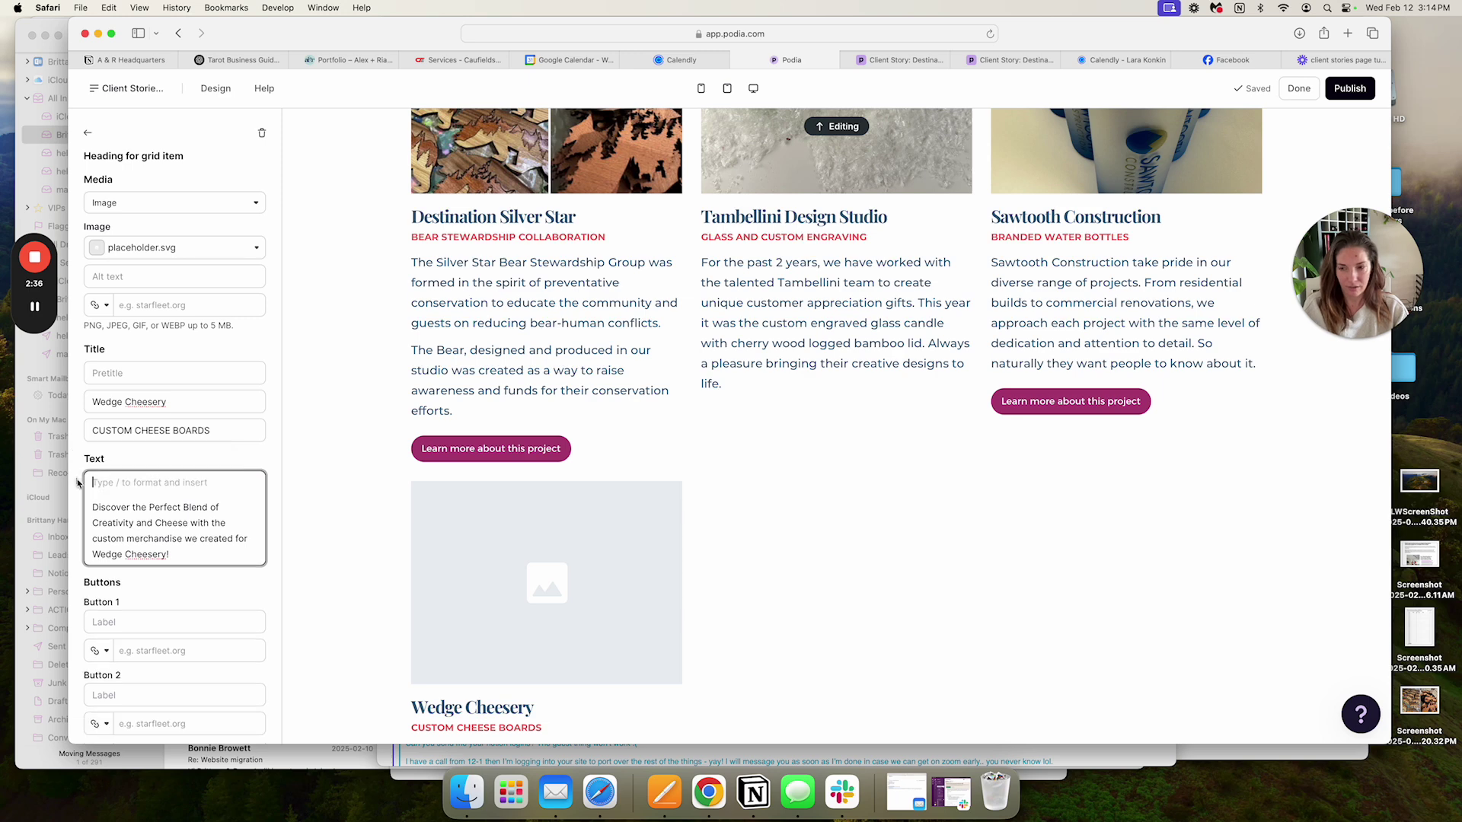
Step: Replace the item's placeholder image by uploading 9F209FF3-58F9-495F-8C20-BB60B0746FD1.jpg from Downloads
{"action": "left_click", "coordinate": [133, 245]}
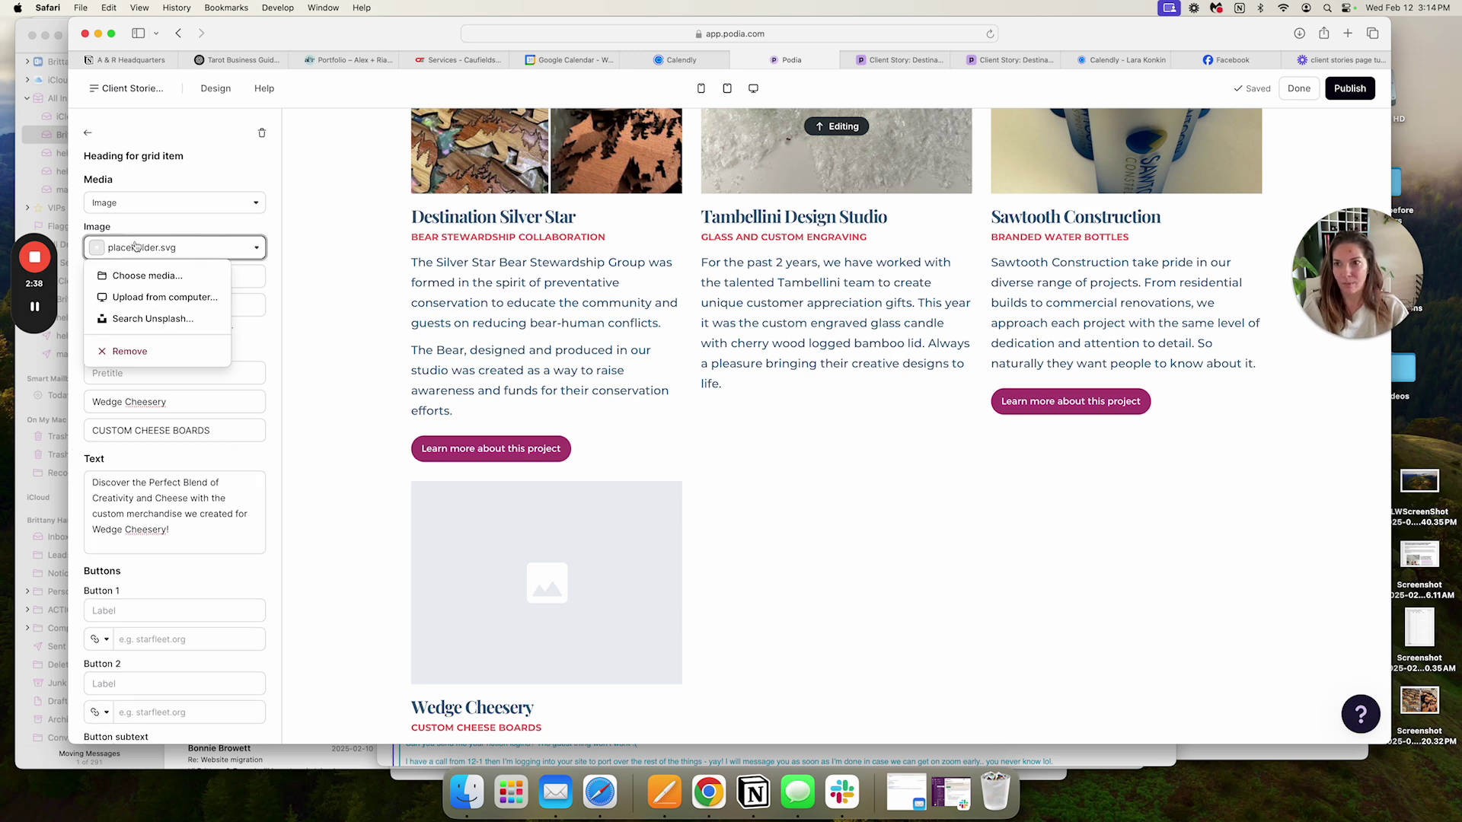
{"action": "left_click", "coordinate": [149, 299]}
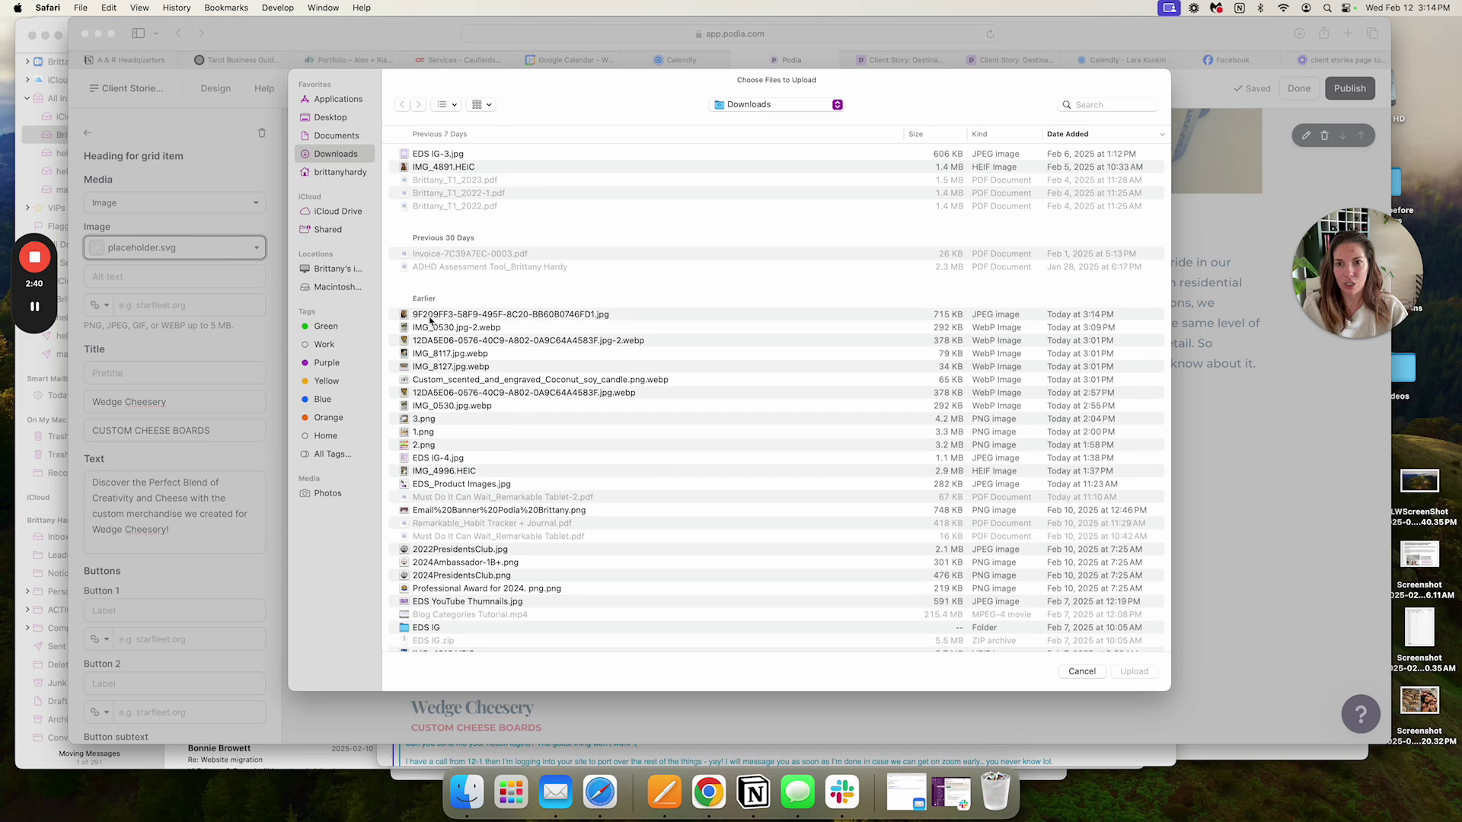
{"action": "left_click", "coordinate": [428, 316]}
{"action": "left_click", "coordinate": [1133, 671]}
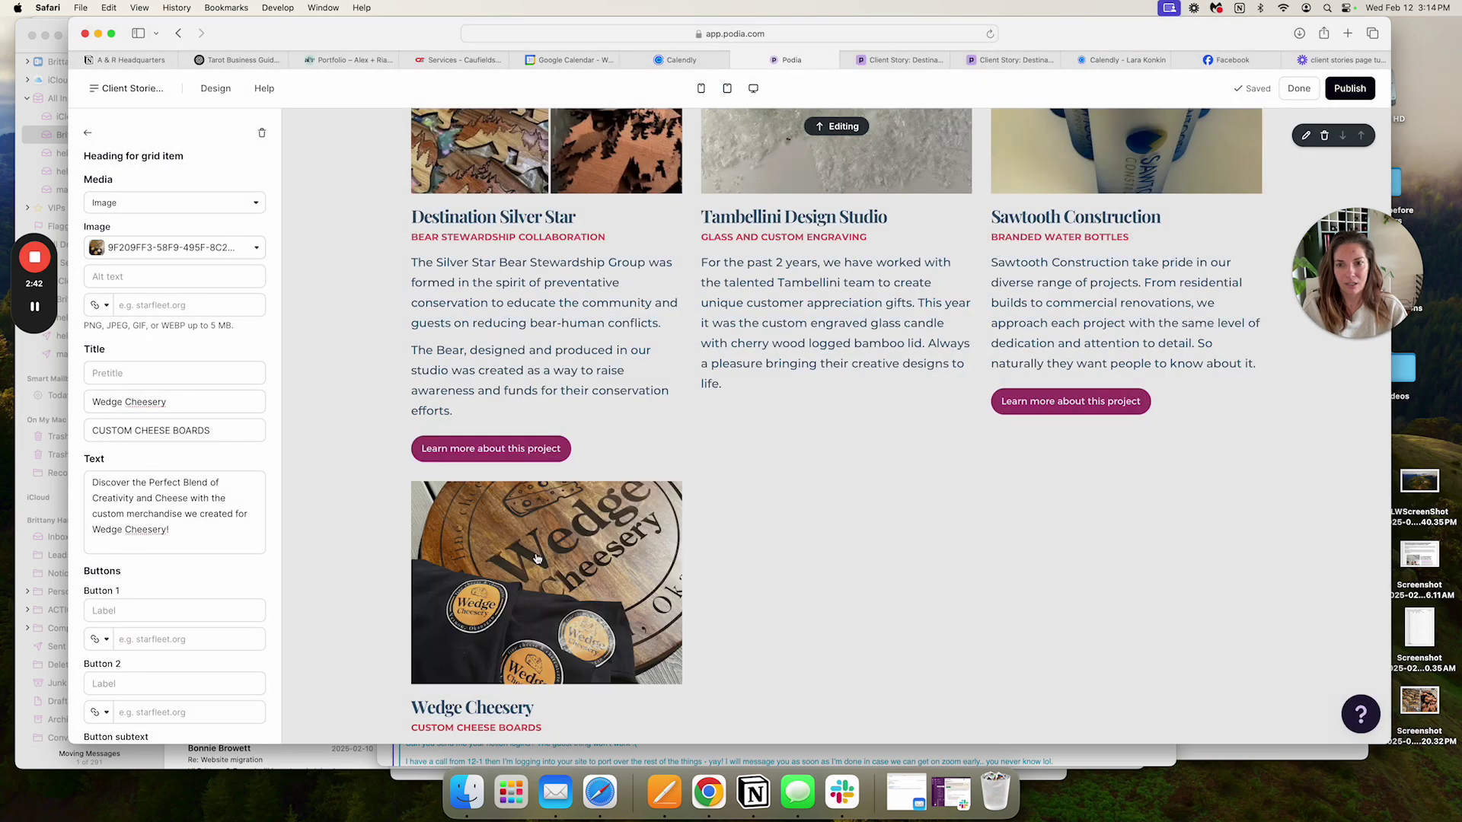
{"action": "scroll", "coordinate": [527, 558], "scroll_direction": "down", "scroll_amount": 3}
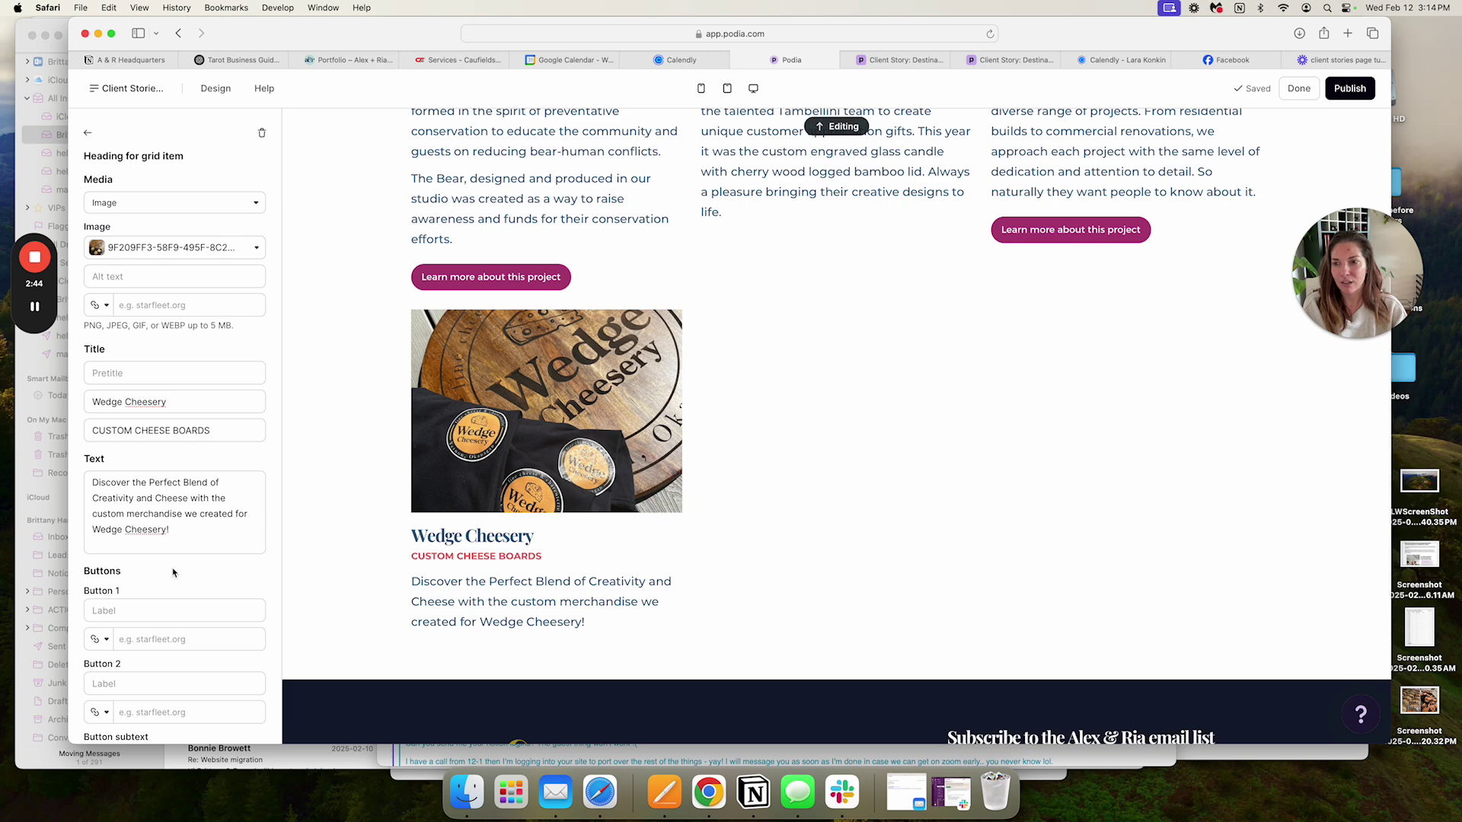
Step: Give the Wedge Cheesery item a first button labelled "Lean more about this project" with # as a placeholder link
{"action": "left_click", "coordinate": [161, 609]}
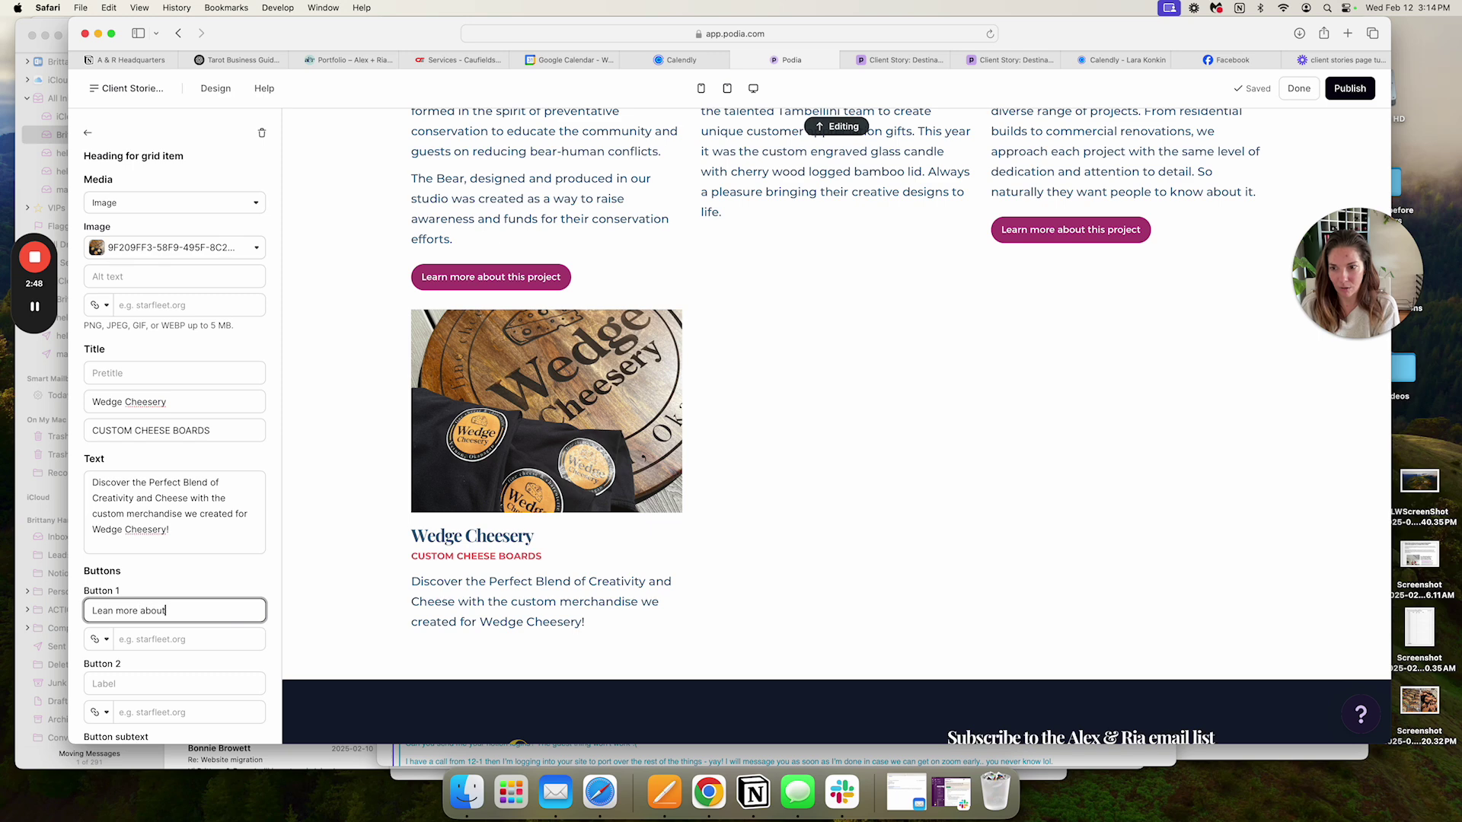
{"action": "left_click", "coordinate": [143, 644]}
{"action": "type", "text": "#"}
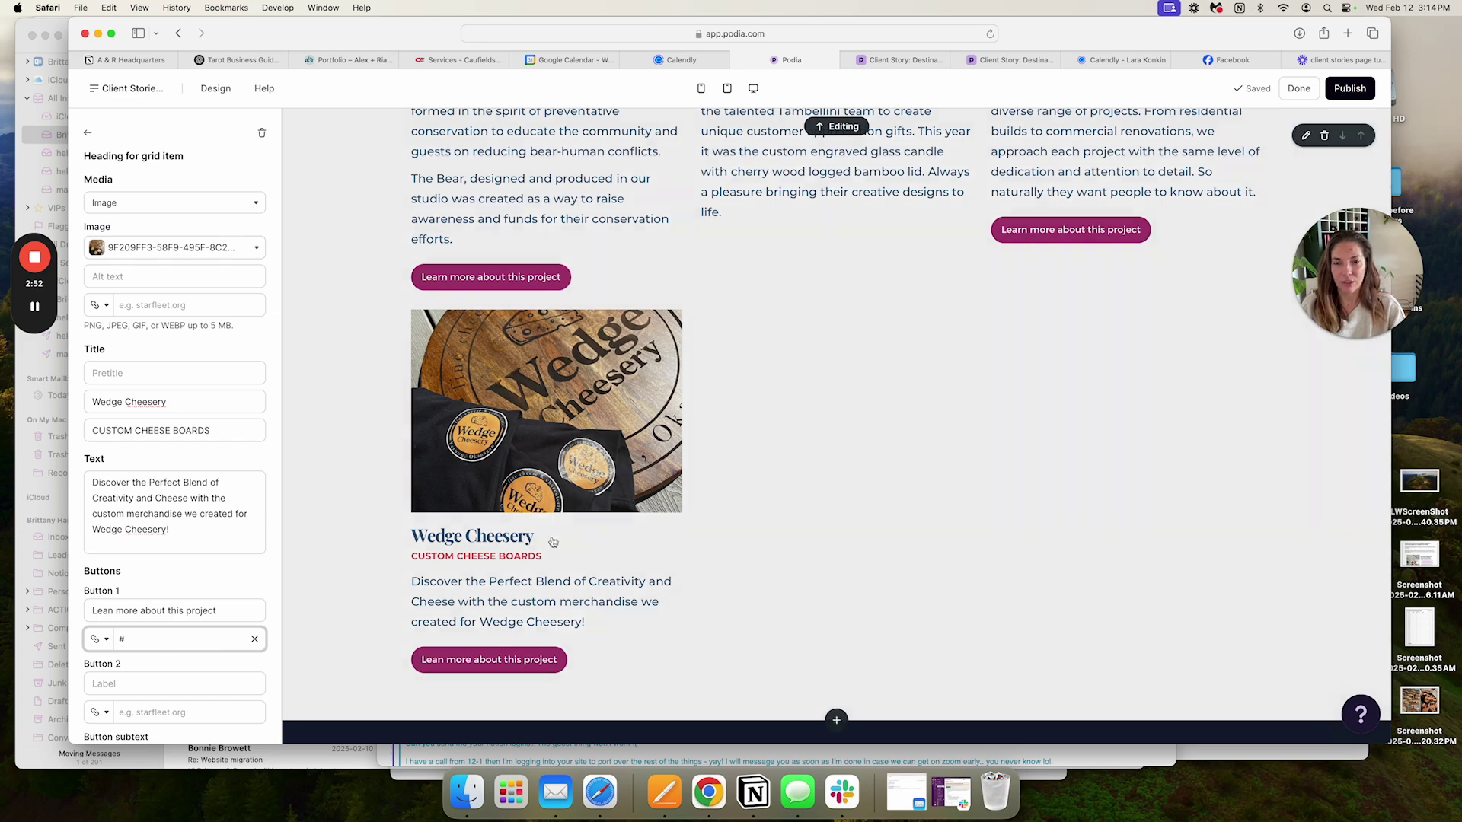
Step: Return to the whole grid's settings and slightly increase the gap between its items, checking the spacing around the Wedge Cheesery item
{"action": "scroll", "coordinate": [522, 601], "scroll_direction": "up", "scroll_amount": 10}
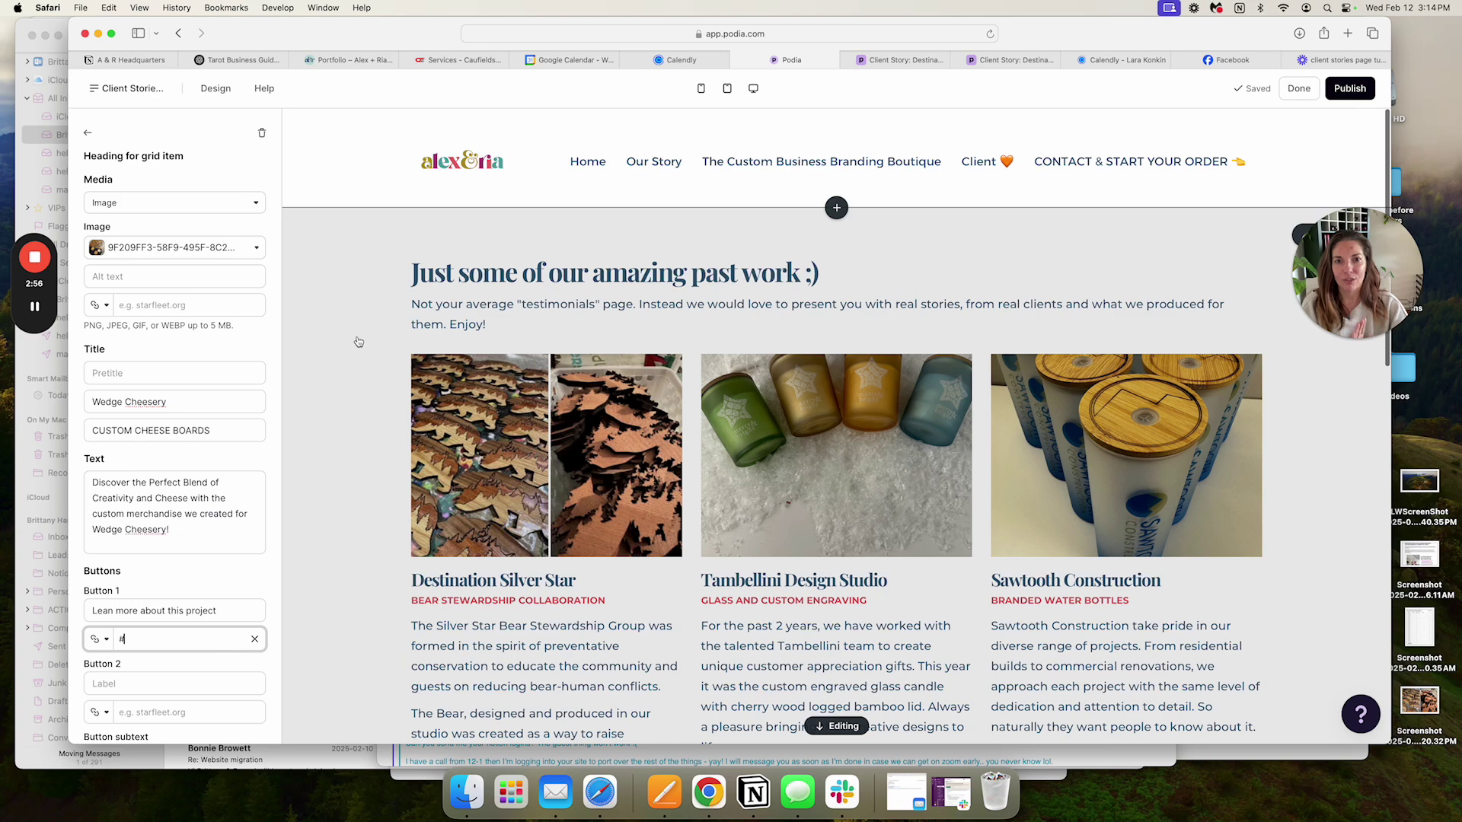
{"action": "scroll", "coordinate": [359, 342], "scroll_direction": "down", "scroll_amount": 5}
{"action": "scroll", "coordinate": [359, 342], "scroll_direction": "down", "scroll_amount": 1}
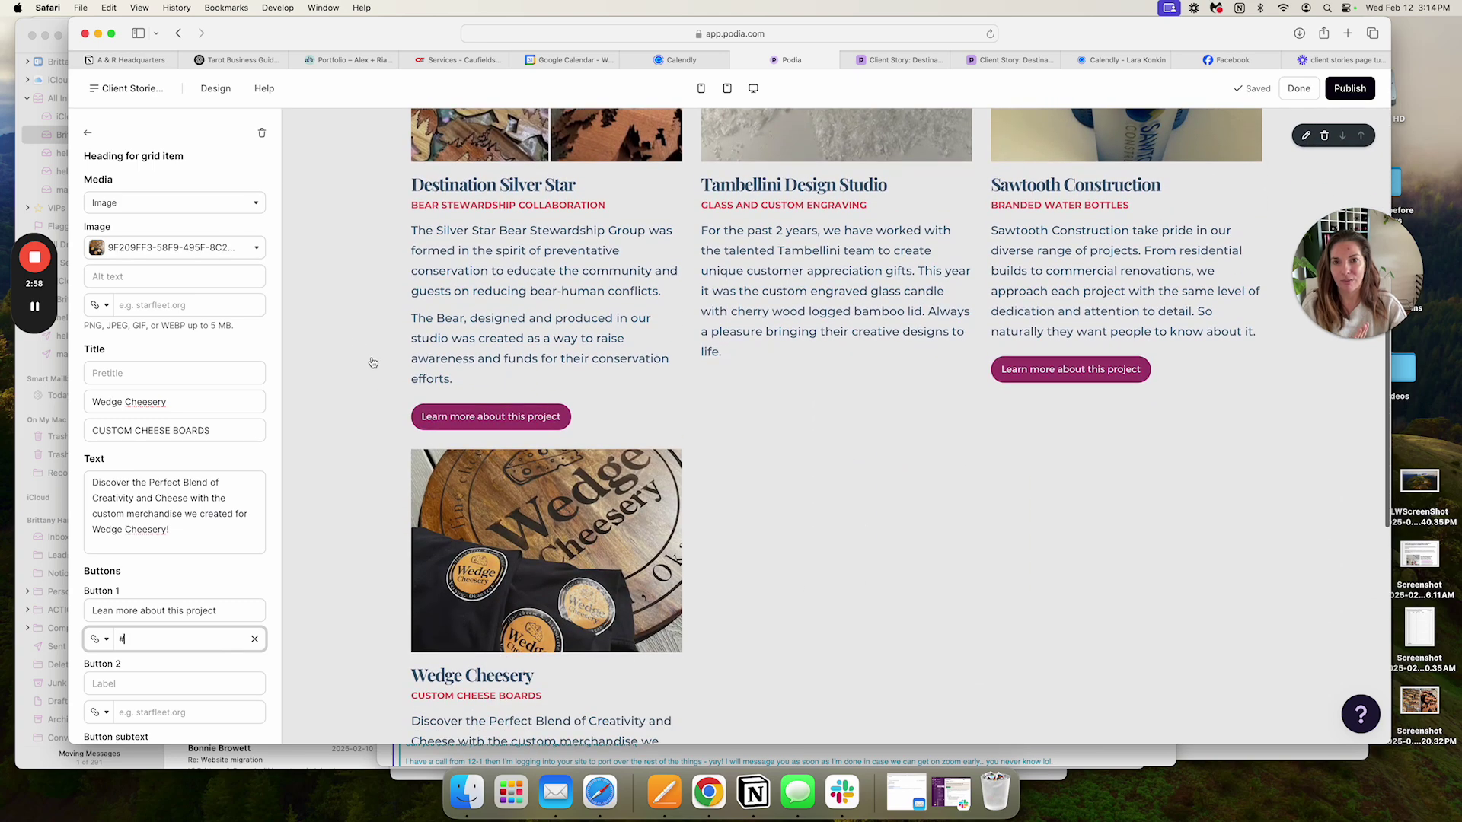
{"action": "scroll", "coordinate": [393, 372], "scroll_direction": "down", "scroll_amount": 1}
{"action": "left_click", "coordinate": [88, 132]}
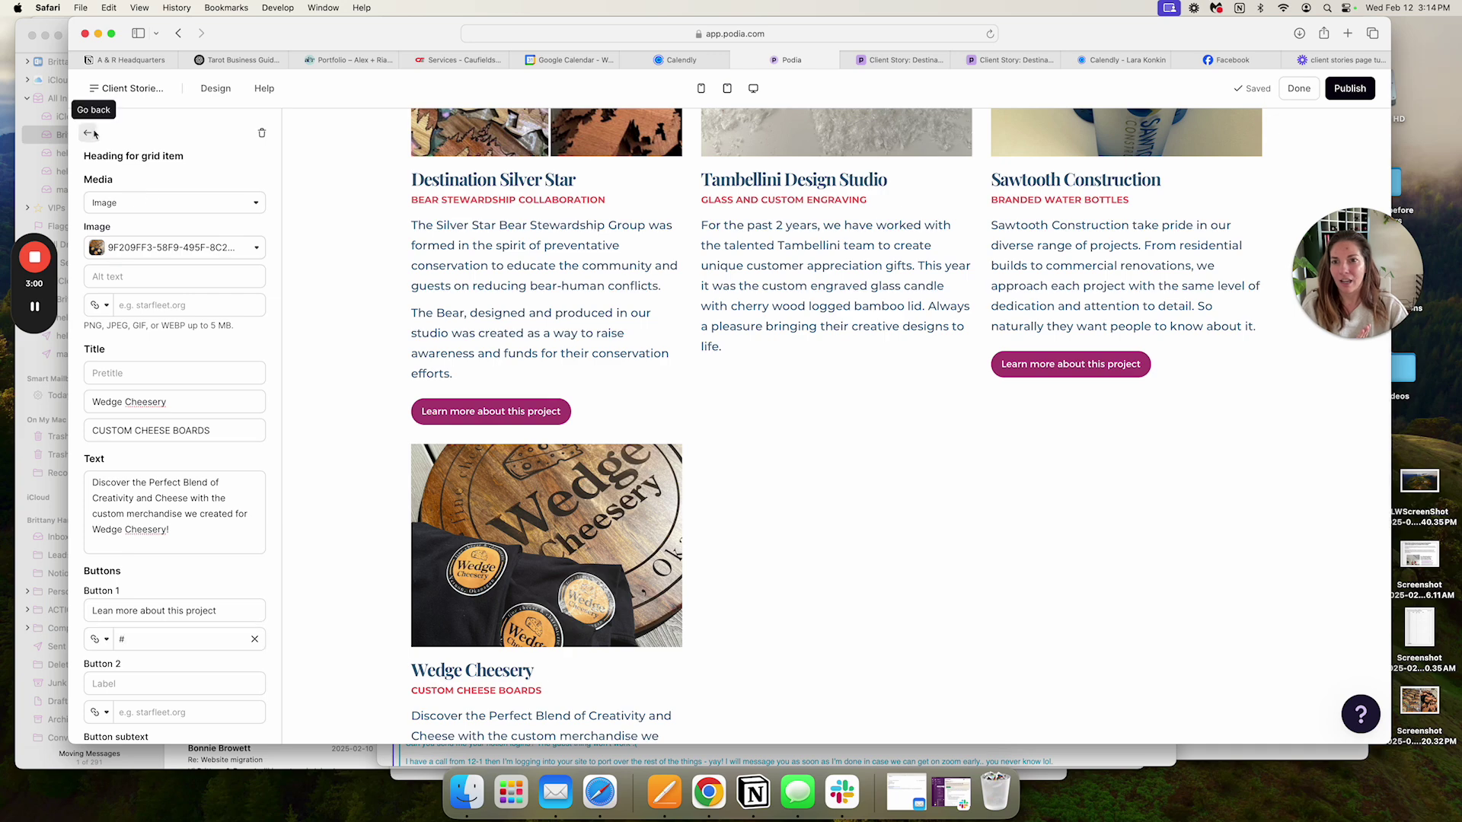
{"action": "left_click", "coordinate": [476, 308]}
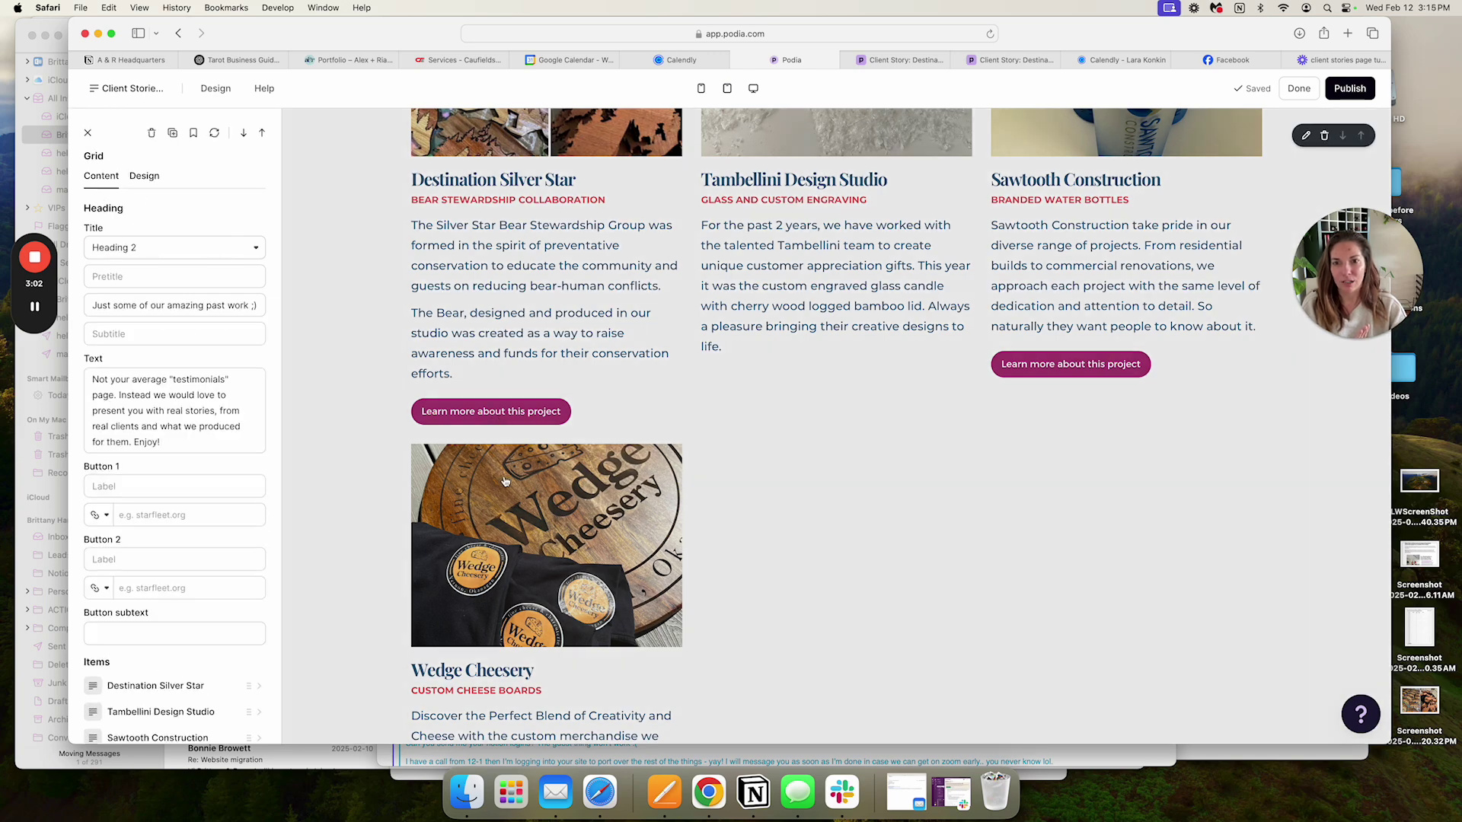
{"action": "scroll", "coordinate": [504, 481], "scroll_direction": "down", "scroll_amount": 2}
{"action": "scroll", "coordinate": [504, 480], "scroll_direction": "up", "scroll_amount": 6}
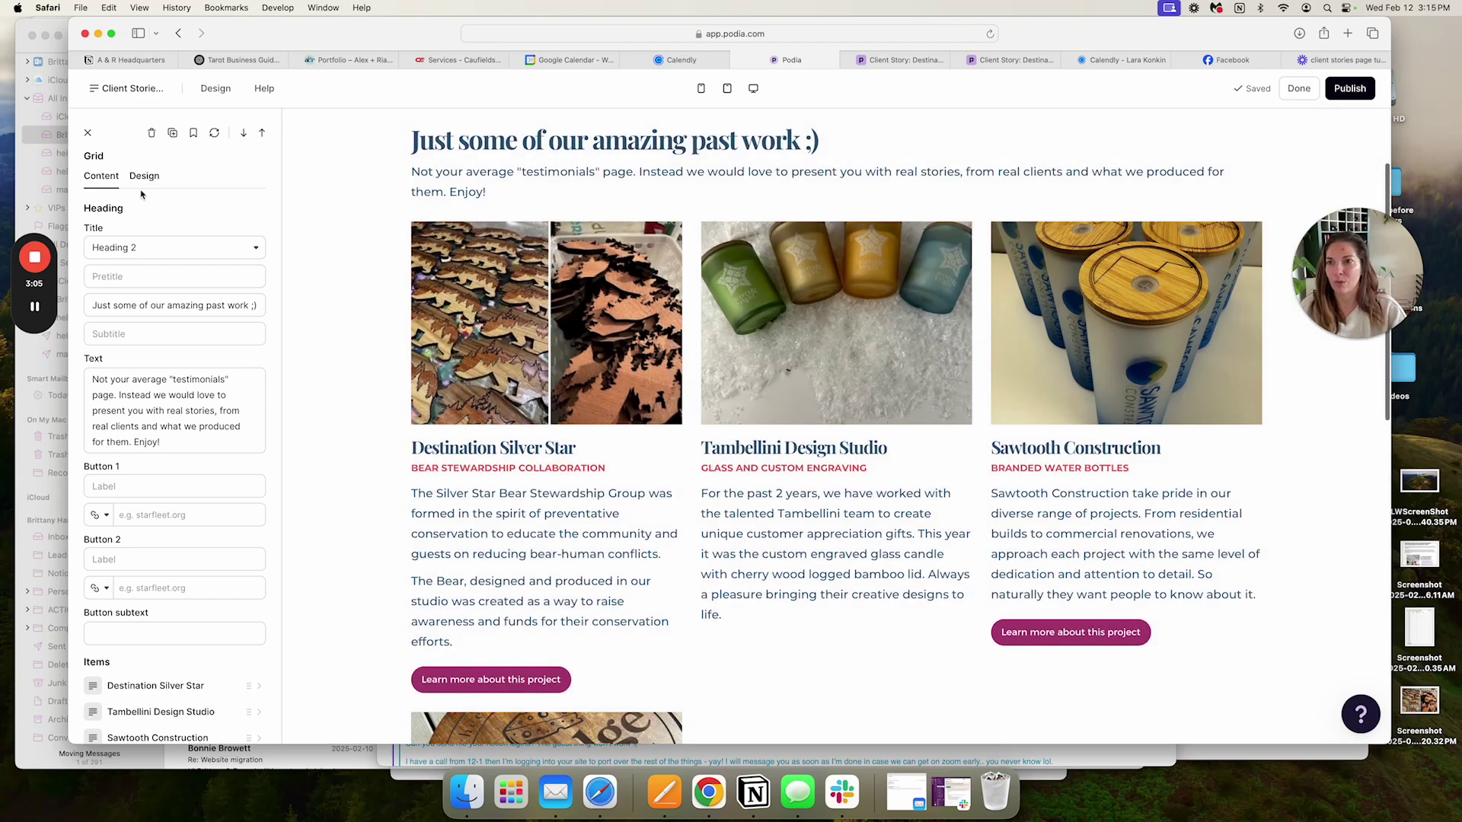
{"action": "left_click", "coordinate": [144, 175]}
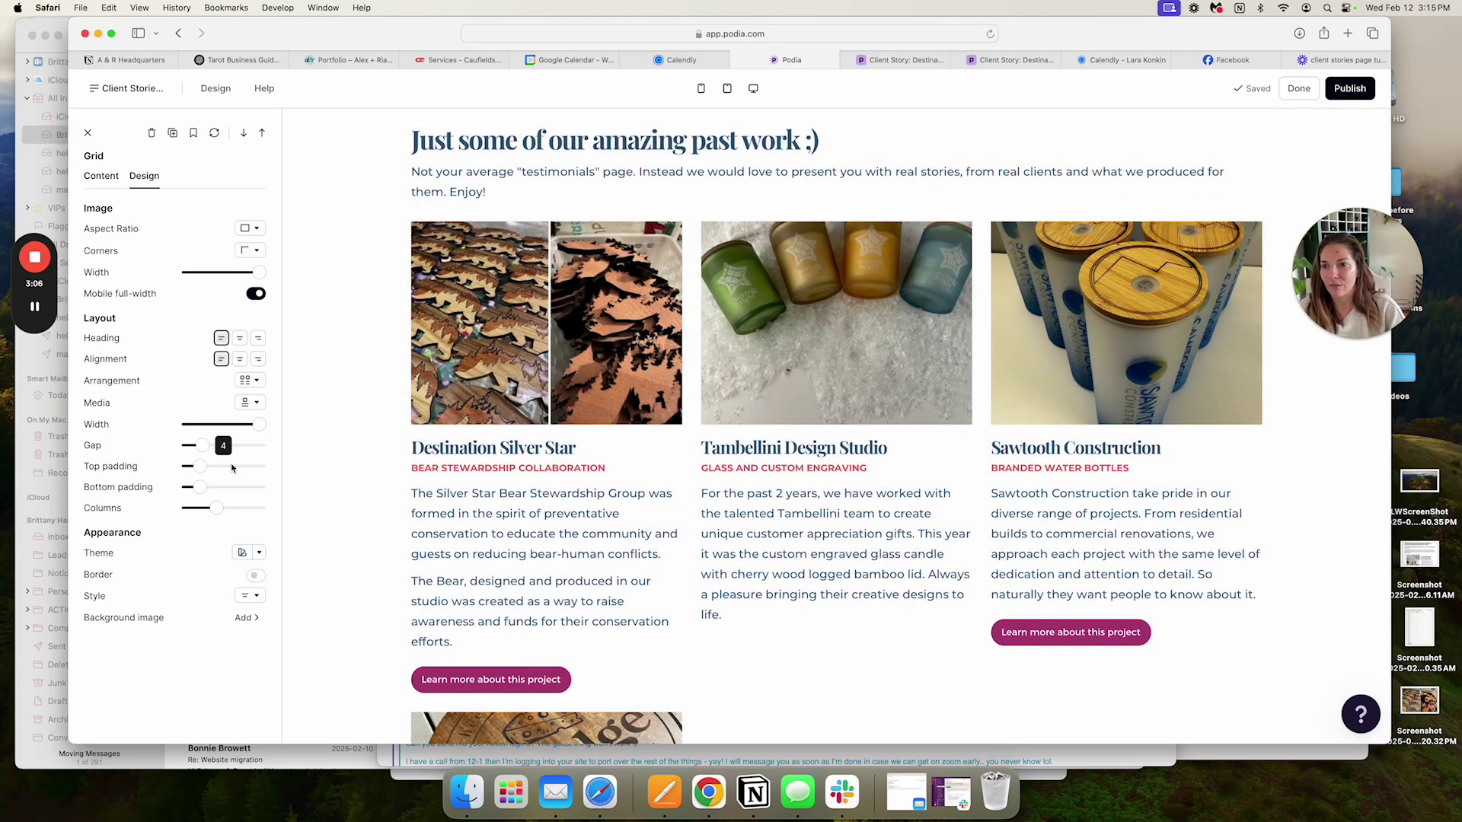
{"action": "left_click_drag", "start_coordinate": [201, 445], "coordinate": [220, 452]}
{"action": "scroll", "coordinate": [504, 468], "scroll_direction": "down", "scroll_amount": 3}
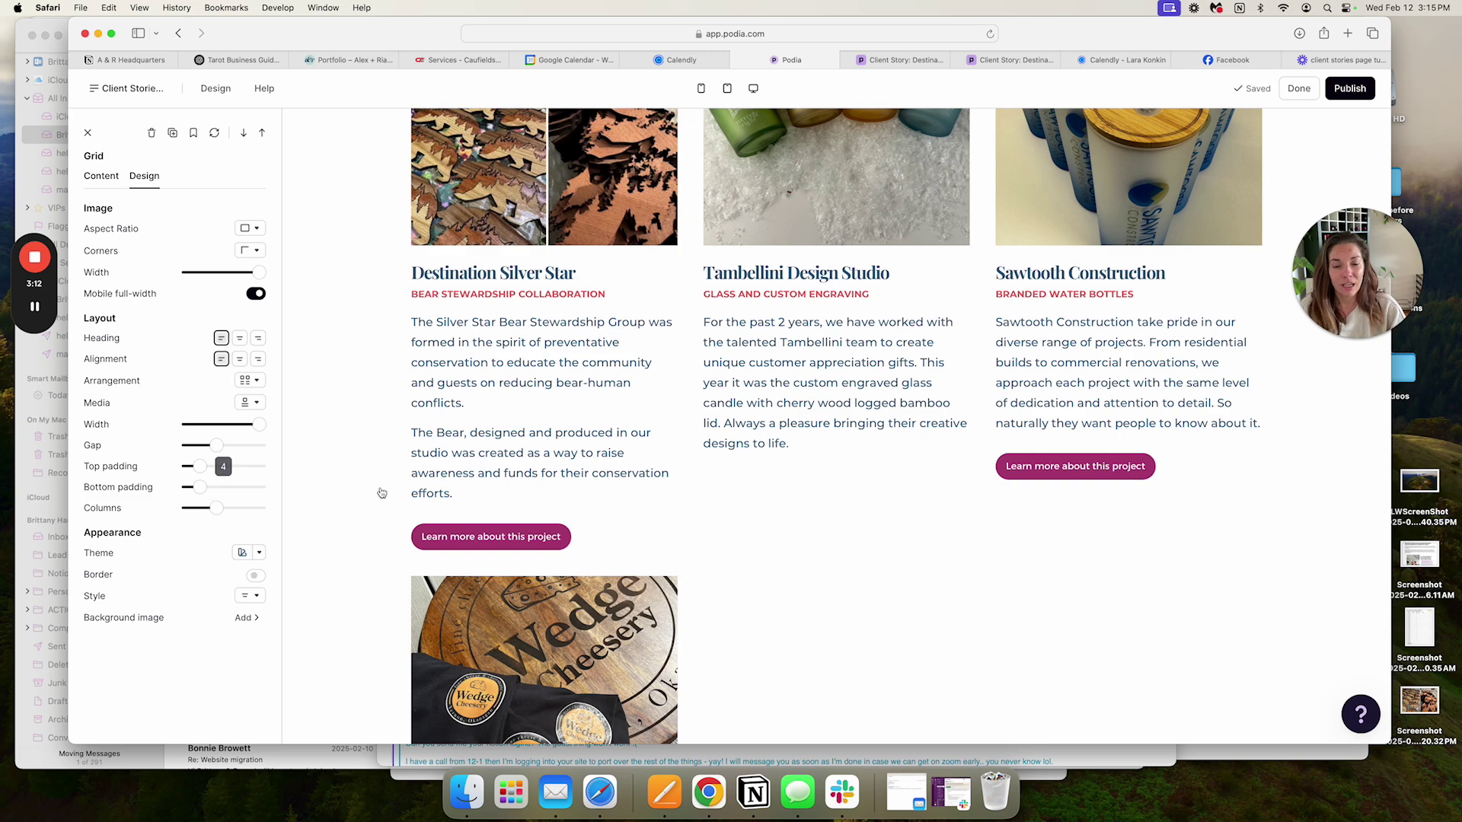
{"action": "scroll", "coordinate": [419, 490], "scroll_direction": "down", "scroll_amount": 6}
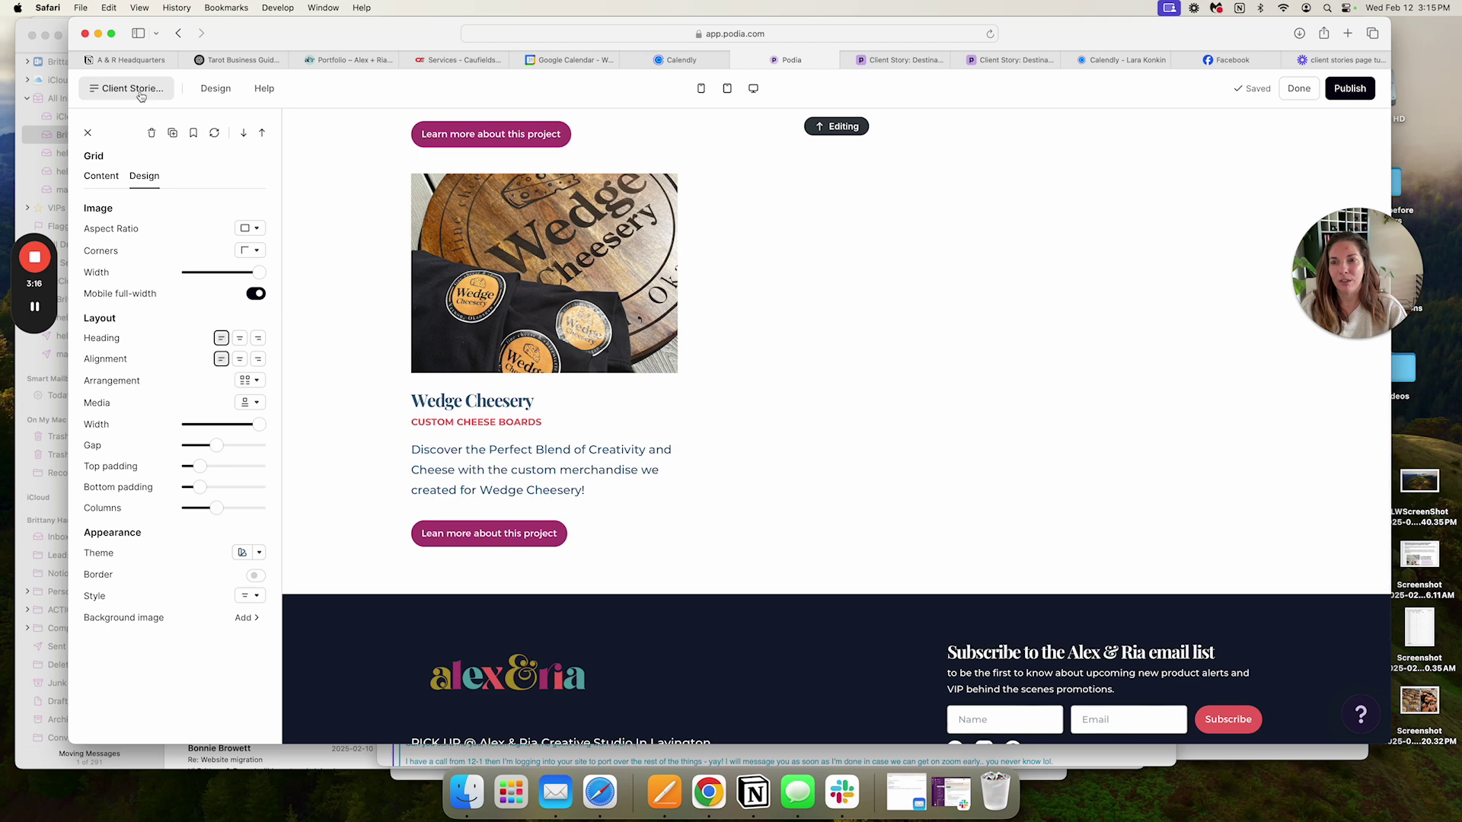
Step: Create a new page on the site and open its settings
{"action": "left_click", "coordinate": [128, 88]}
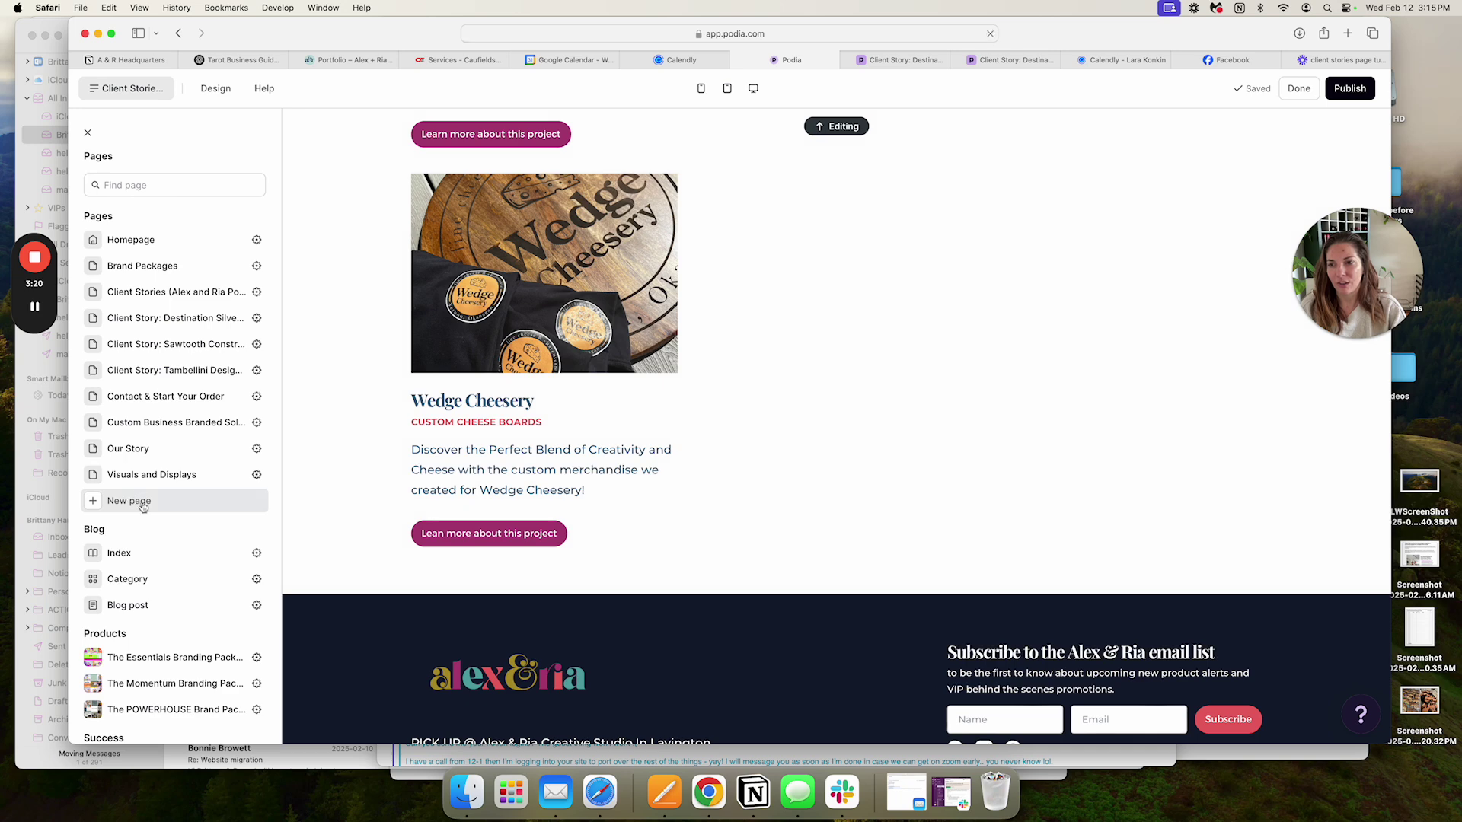
{"action": "left_click", "coordinate": [148, 504]}
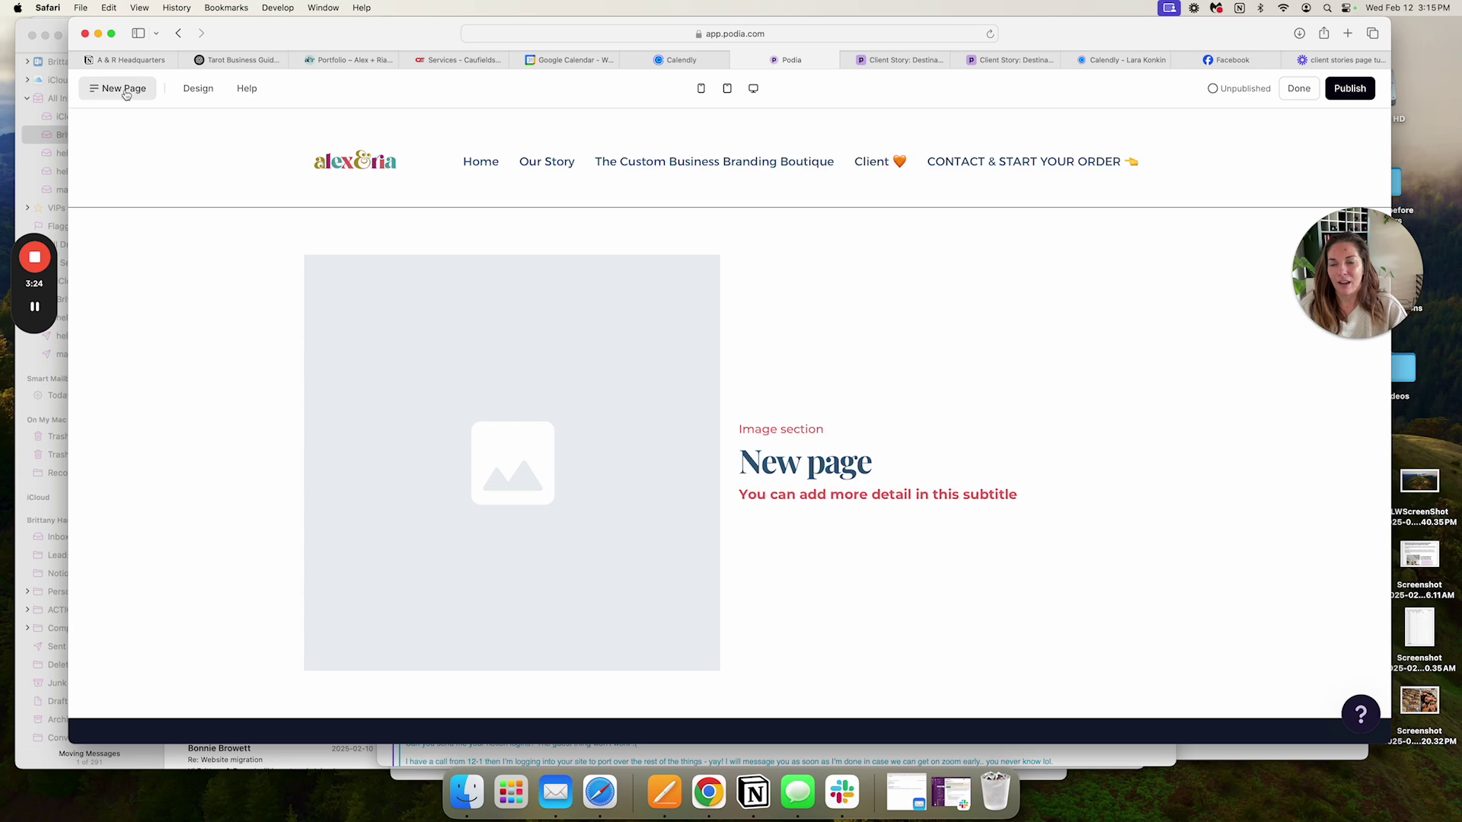
{"action": "left_click", "coordinate": [122, 89]}
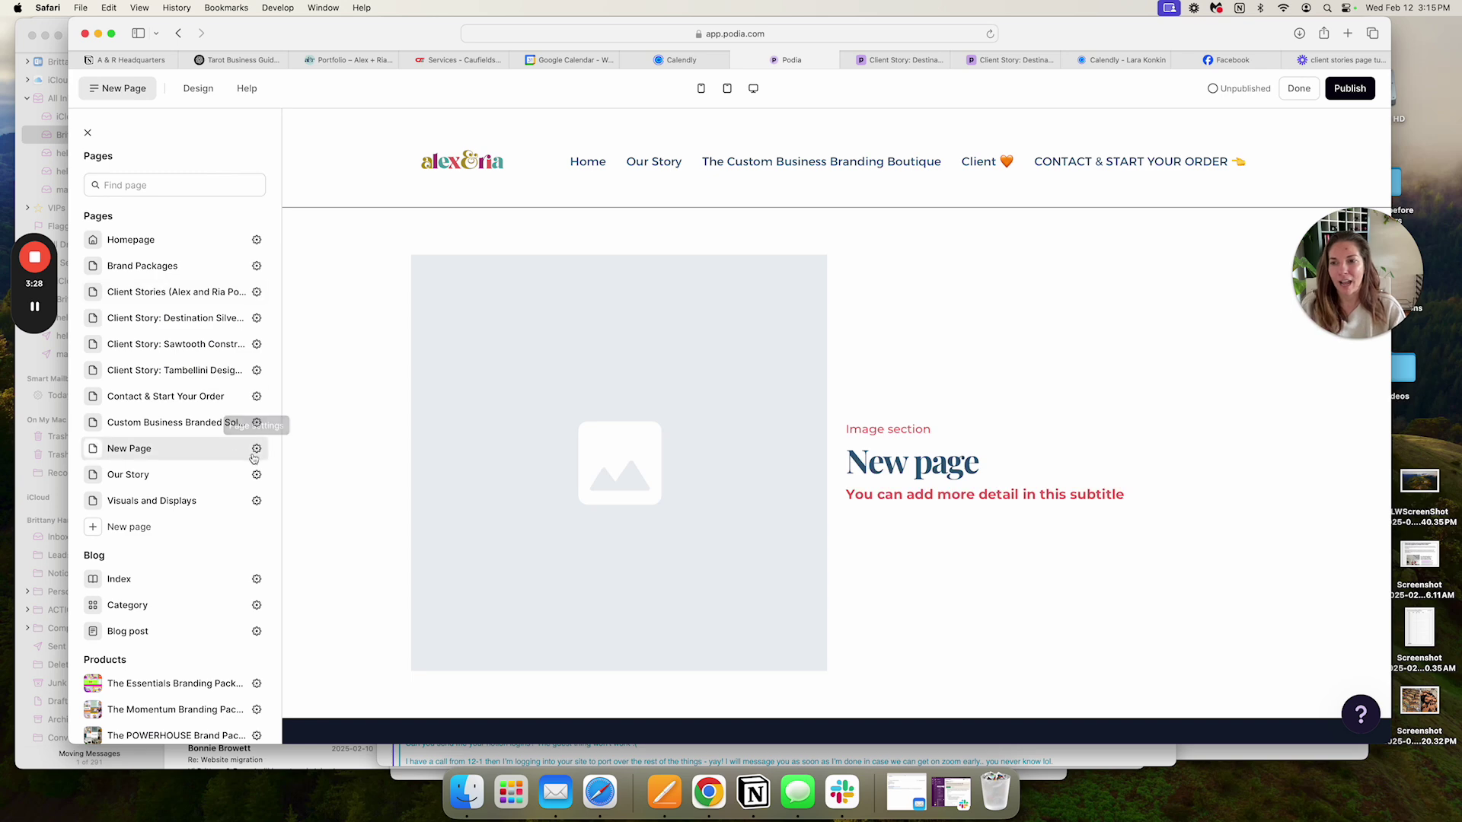
{"action": "left_click", "coordinate": [256, 448]}
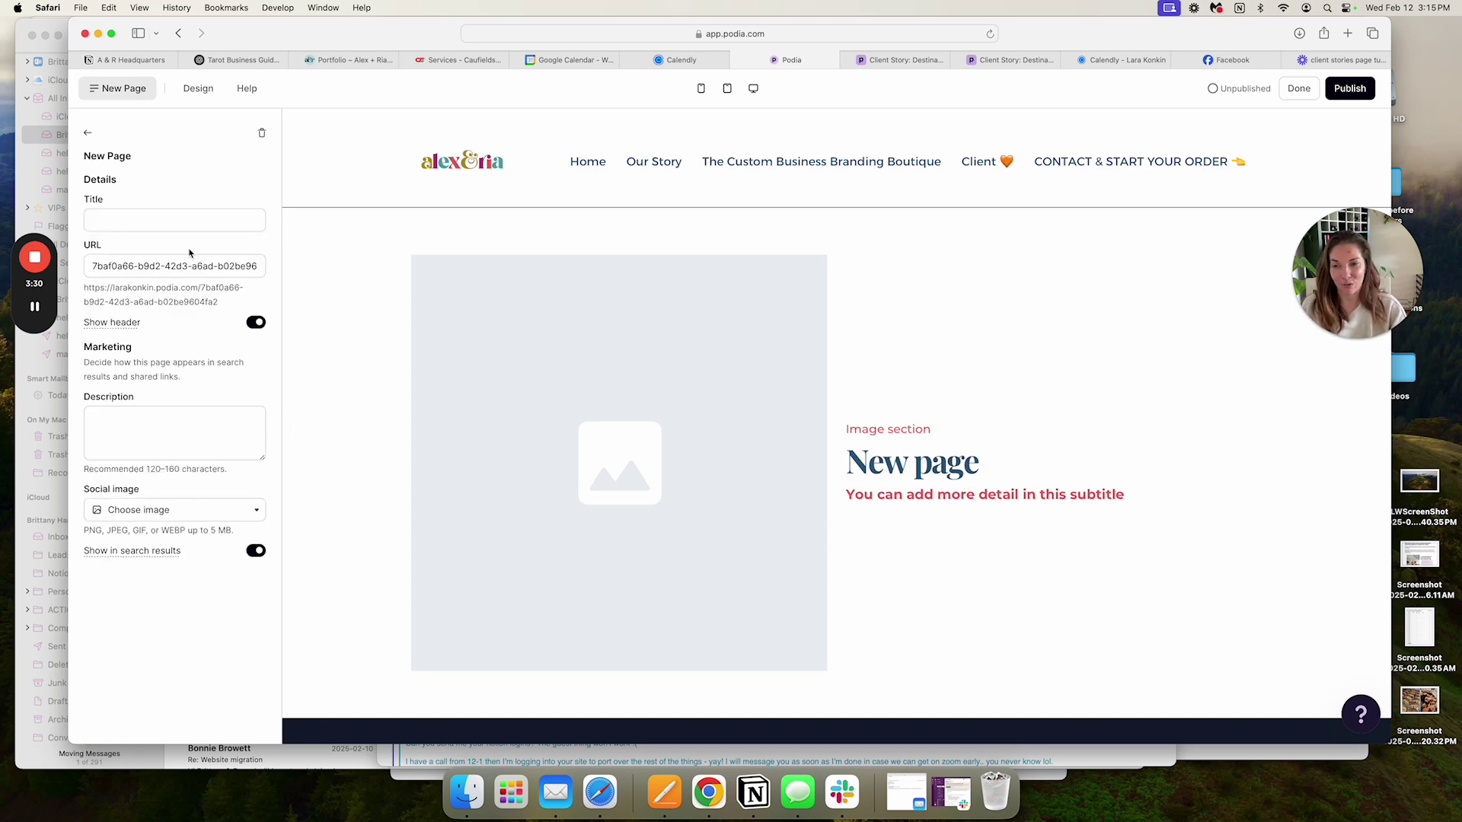
Step: Reopen the new page's settings and title it "Client Story: Wedge Cheesery"
{"action": "left_click", "coordinate": [126, 99]}
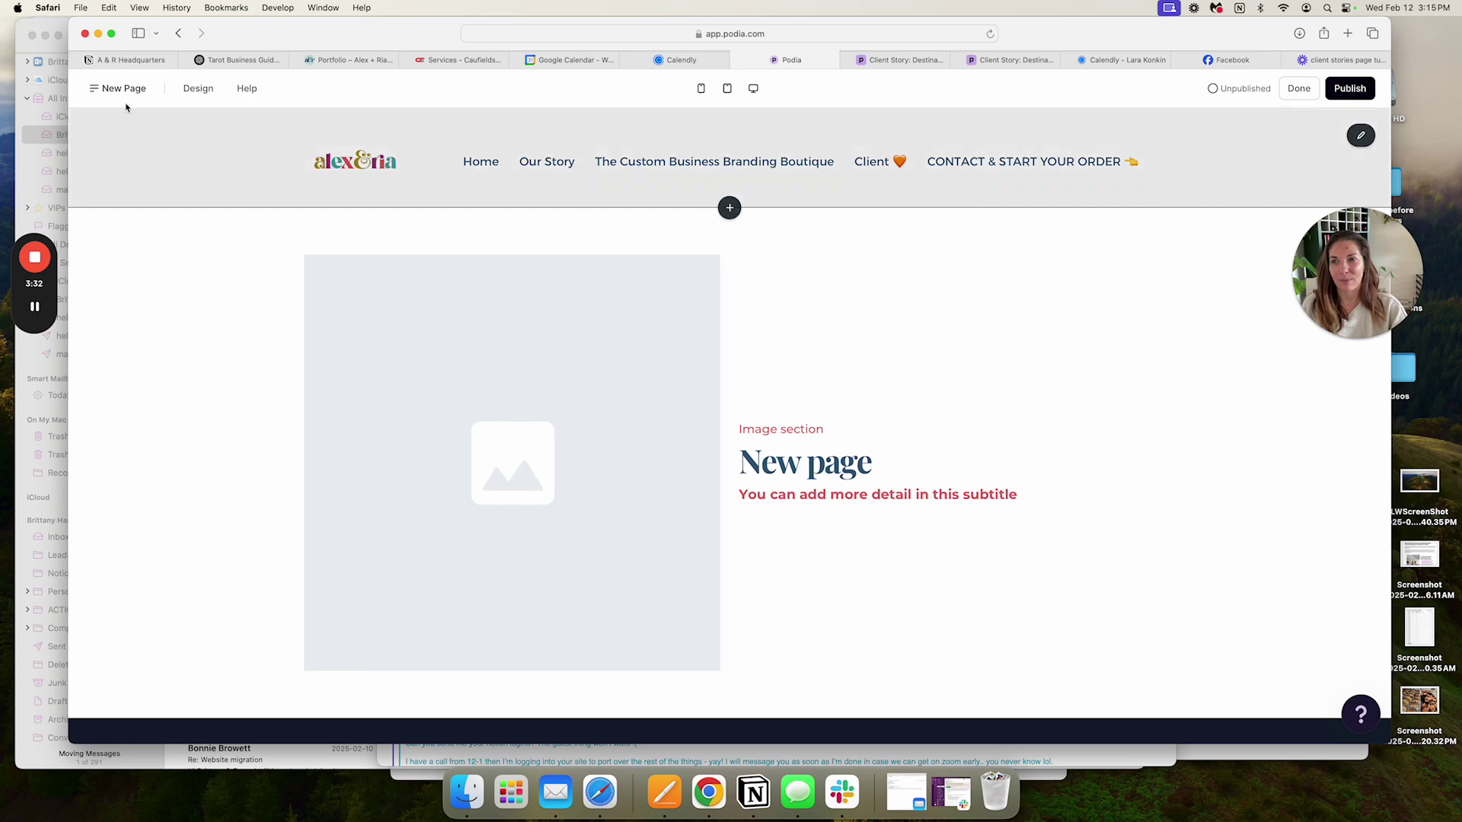
{"action": "left_click", "coordinate": [127, 99]}
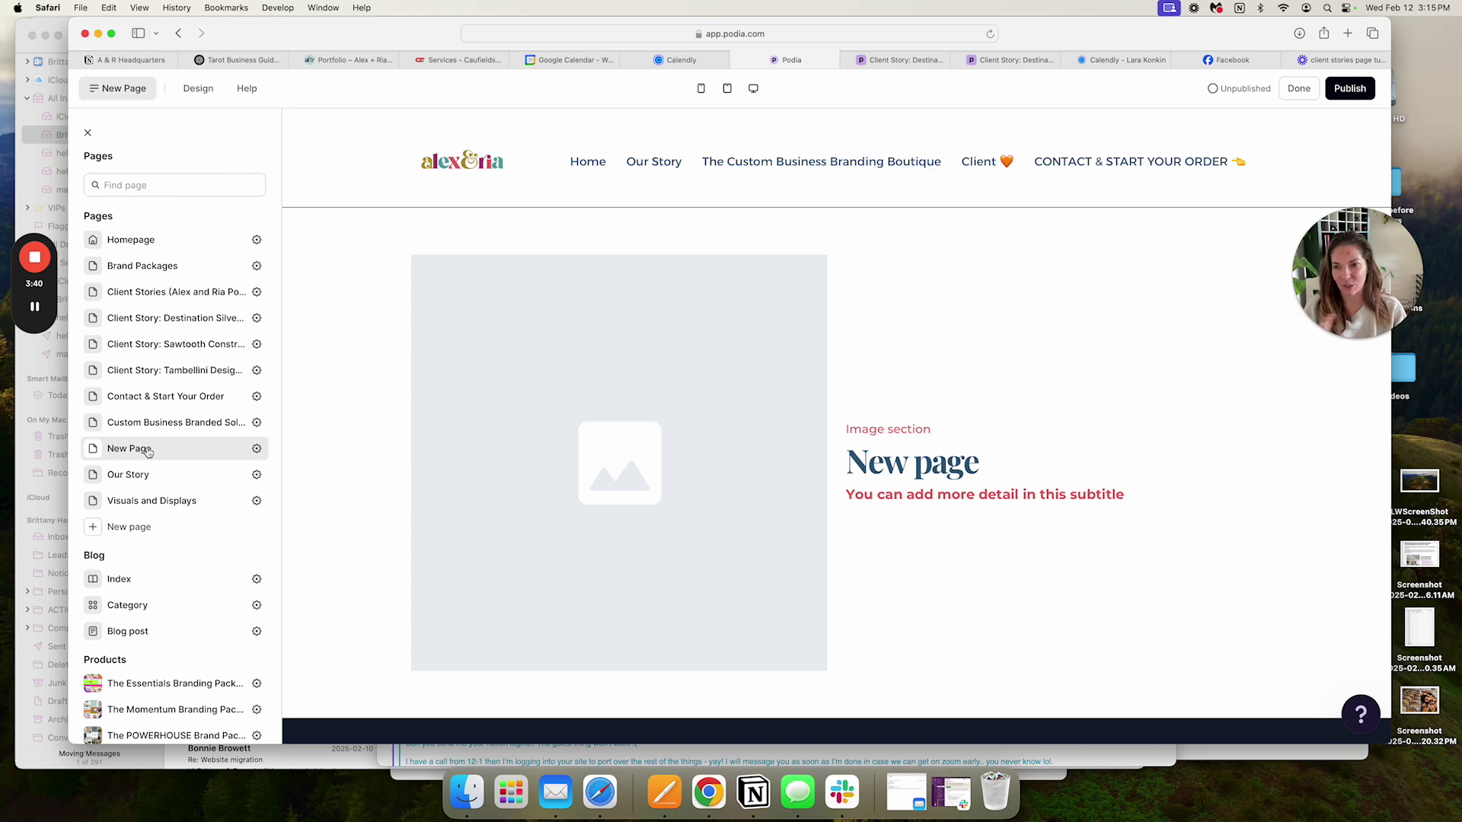
{"action": "left_click", "coordinate": [256, 448]}
{"action": "left_click", "coordinate": [201, 218]}
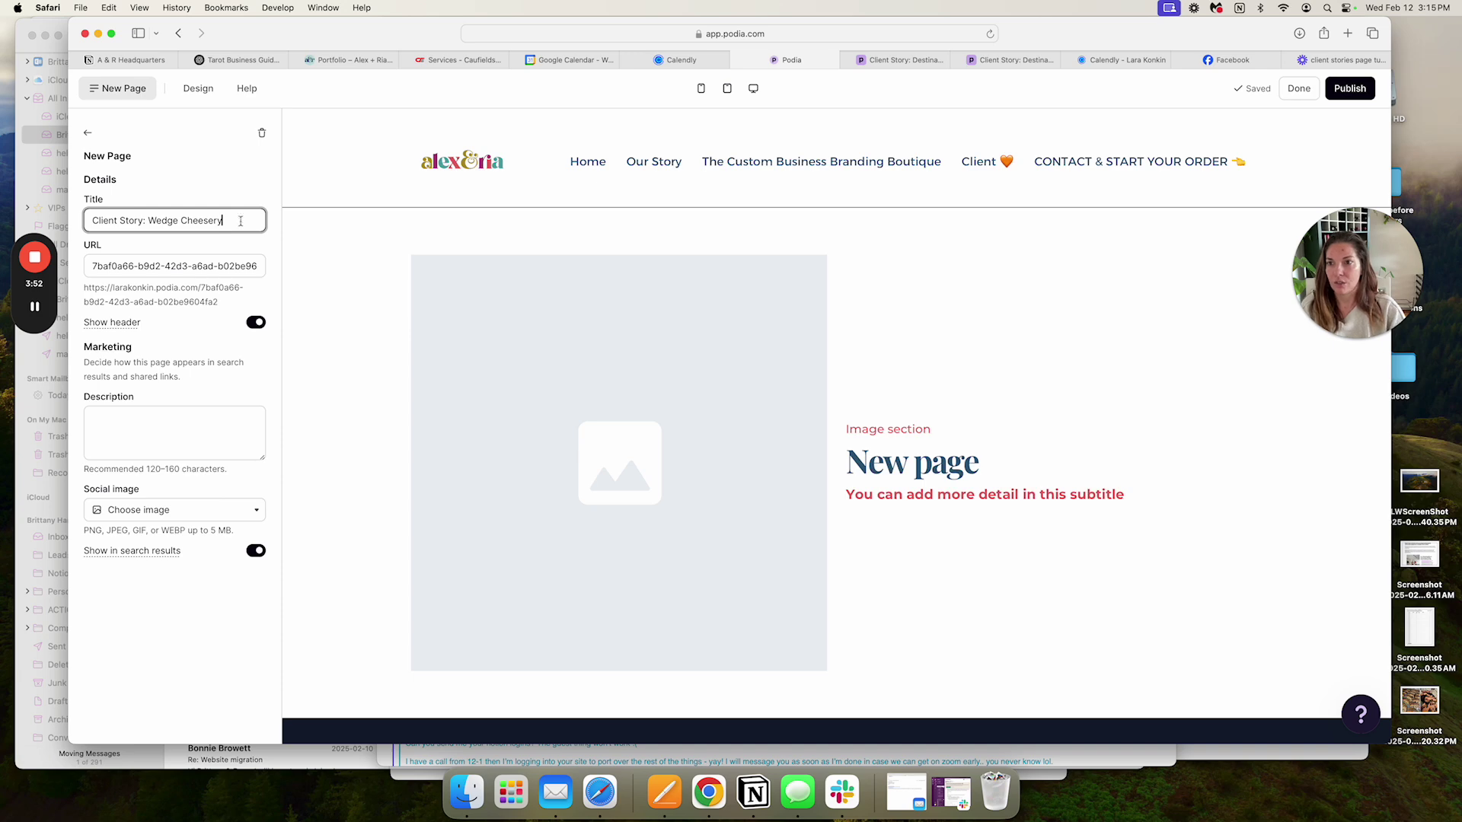
Step: Copy the page title into the page's URL, replacing the generated address with "Client Story: Wedge Cheesery"
{"action": "key", "text": "super+a"}
{"action": "key", "text": "super+c"}
{"action": "left_click", "coordinate": [214, 266]}
{"action": "key", "text": "super+v"}
{"action": "key", "text": "shift+super+Right"}
{"action": "key", "text": "super+x"}
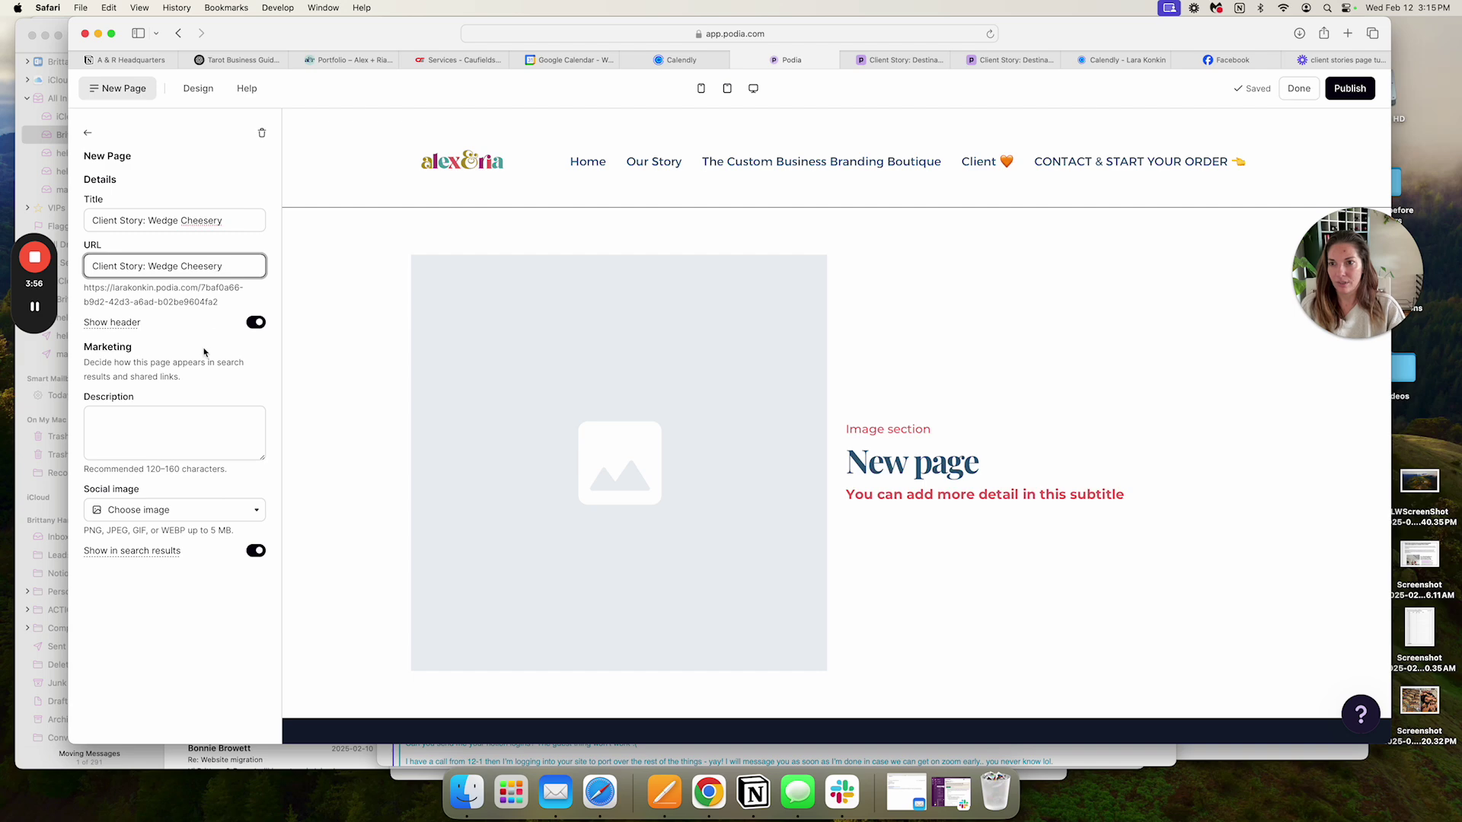
Step: Apply the page's new URL and remove the placeholder image section from the new page
{"action": "left_click", "coordinate": [155, 305]}
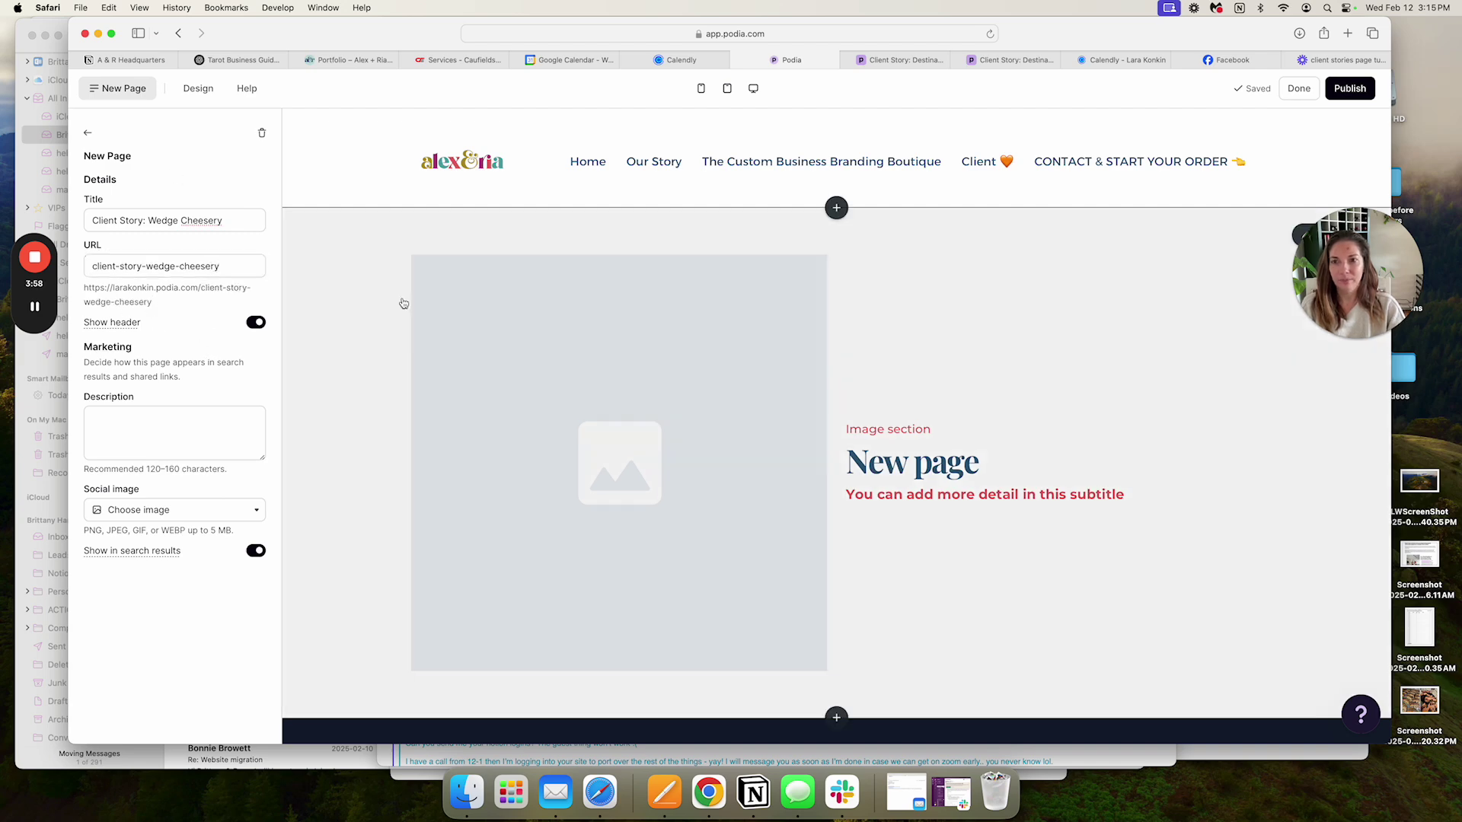
{"action": "left_click", "coordinate": [415, 316]}
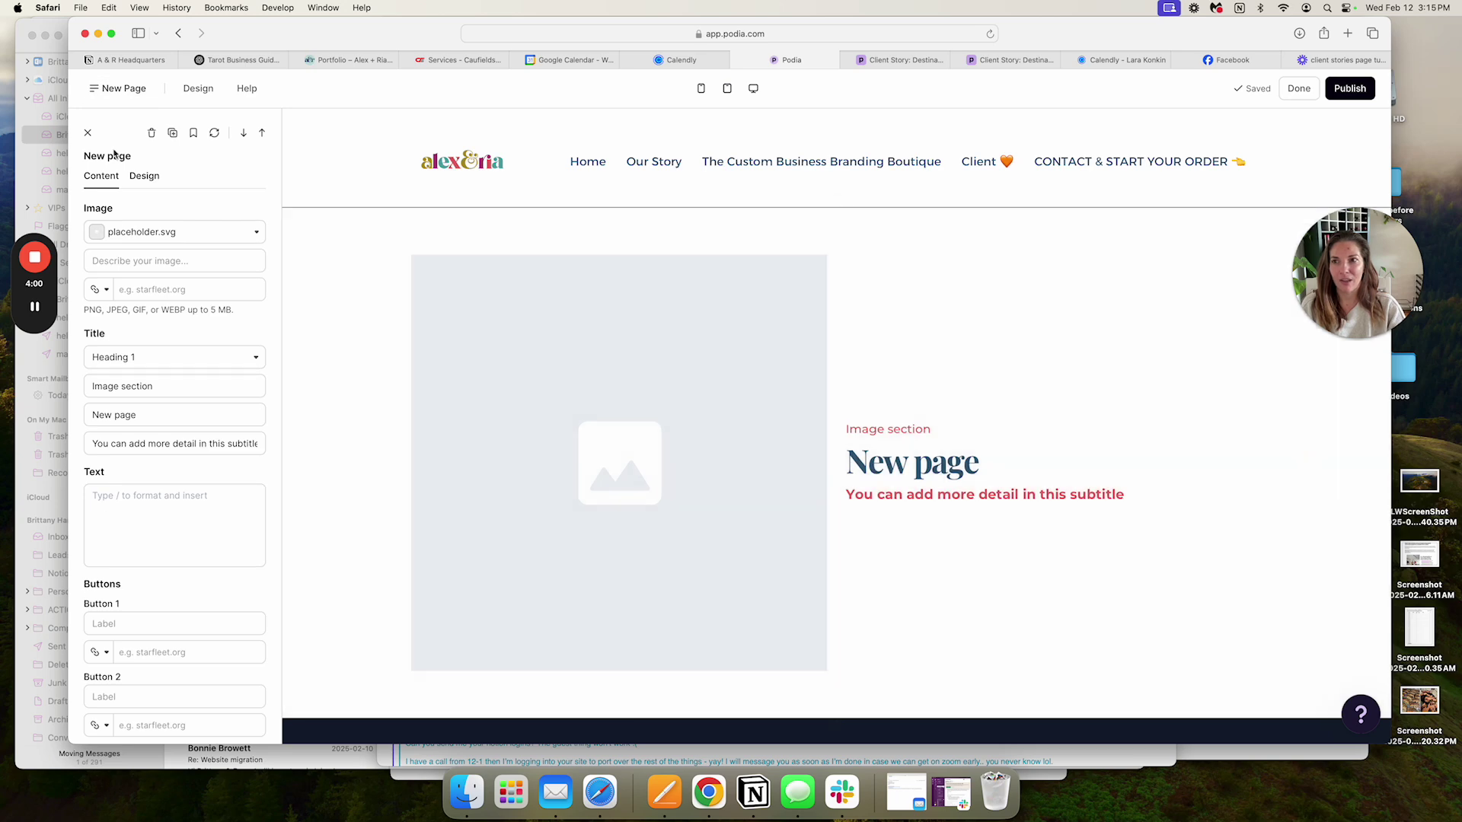
{"action": "left_click", "coordinate": [108, 91]}
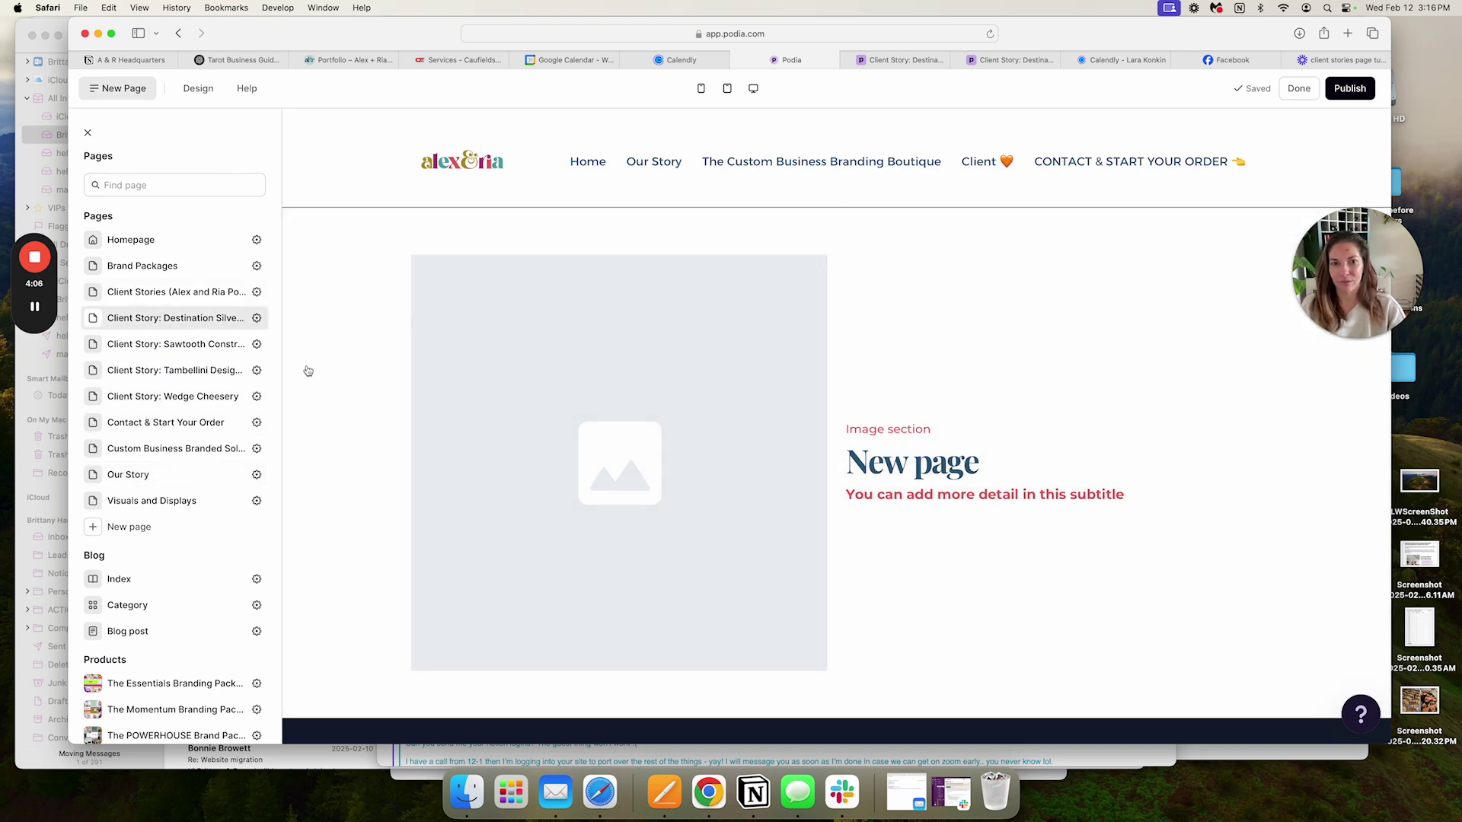
{"action": "left_click", "coordinate": [601, 433]}
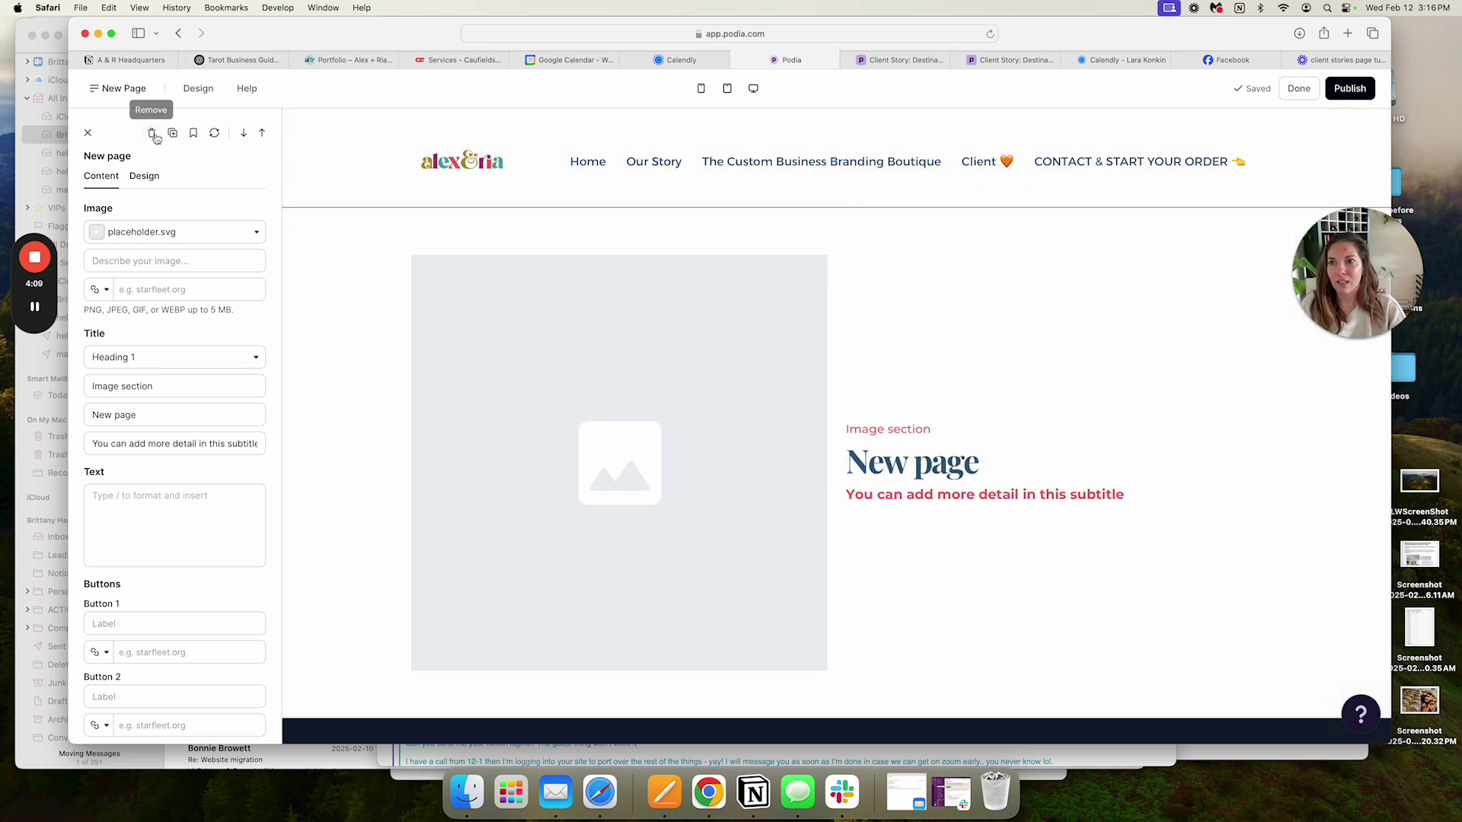
{"action": "left_click", "coordinate": [153, 134]}
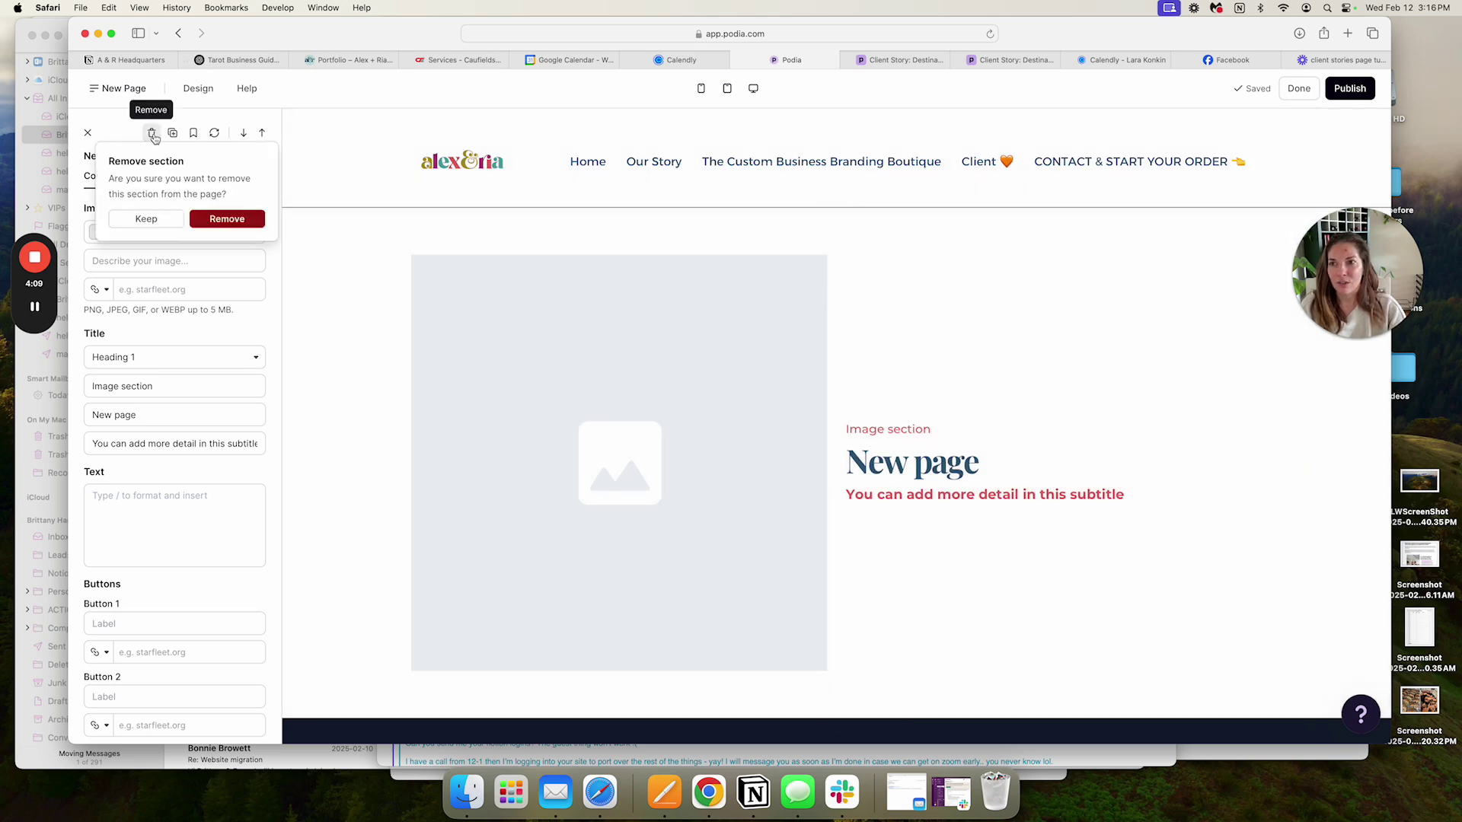
{"action": "left_click", "coordinate": [231, 220]}
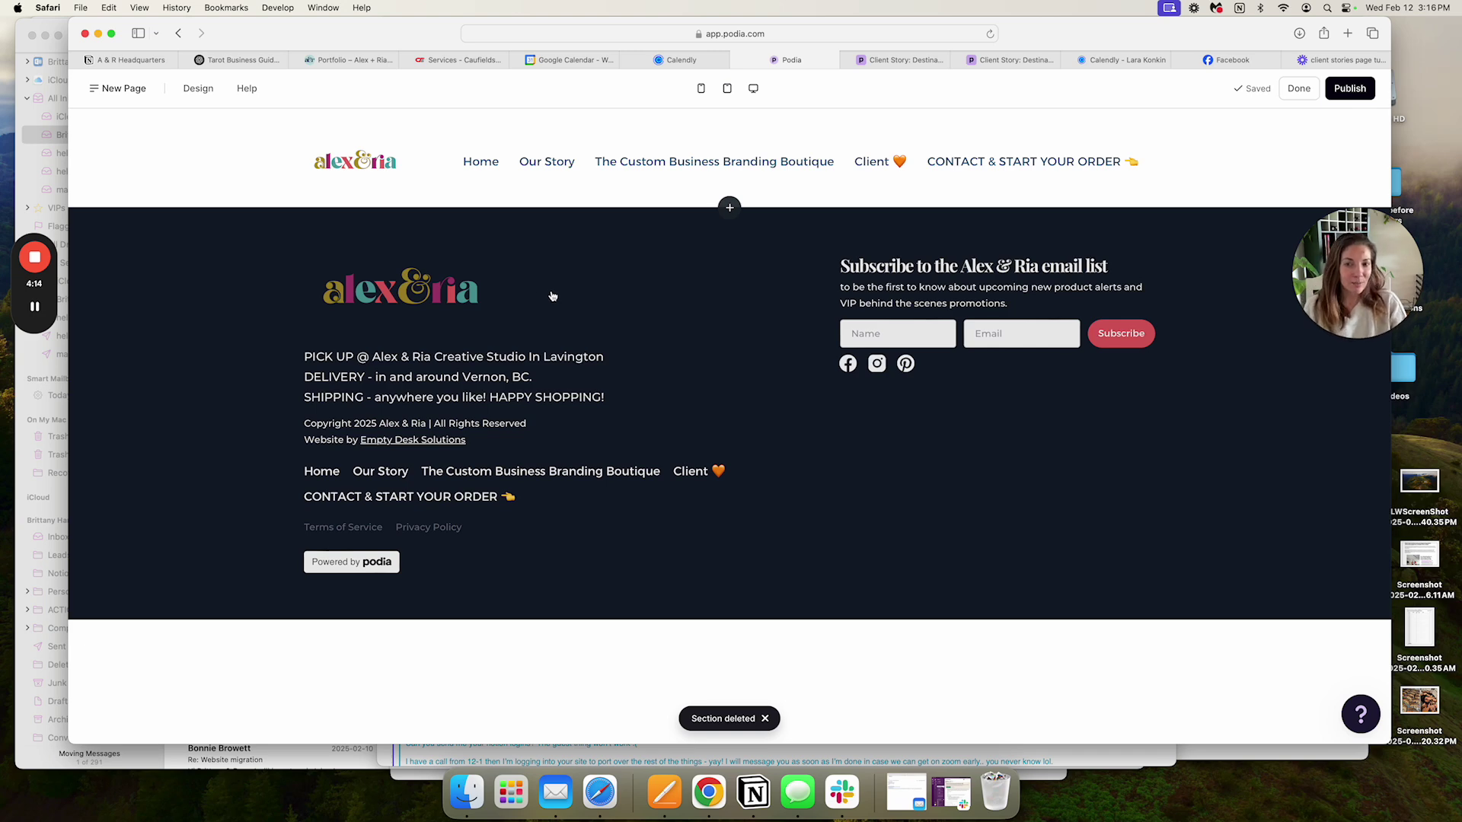
Step: Look at the saved sections available for insertion below the new page's header
{"action": "left_click", "coordinate": [729, 209]}
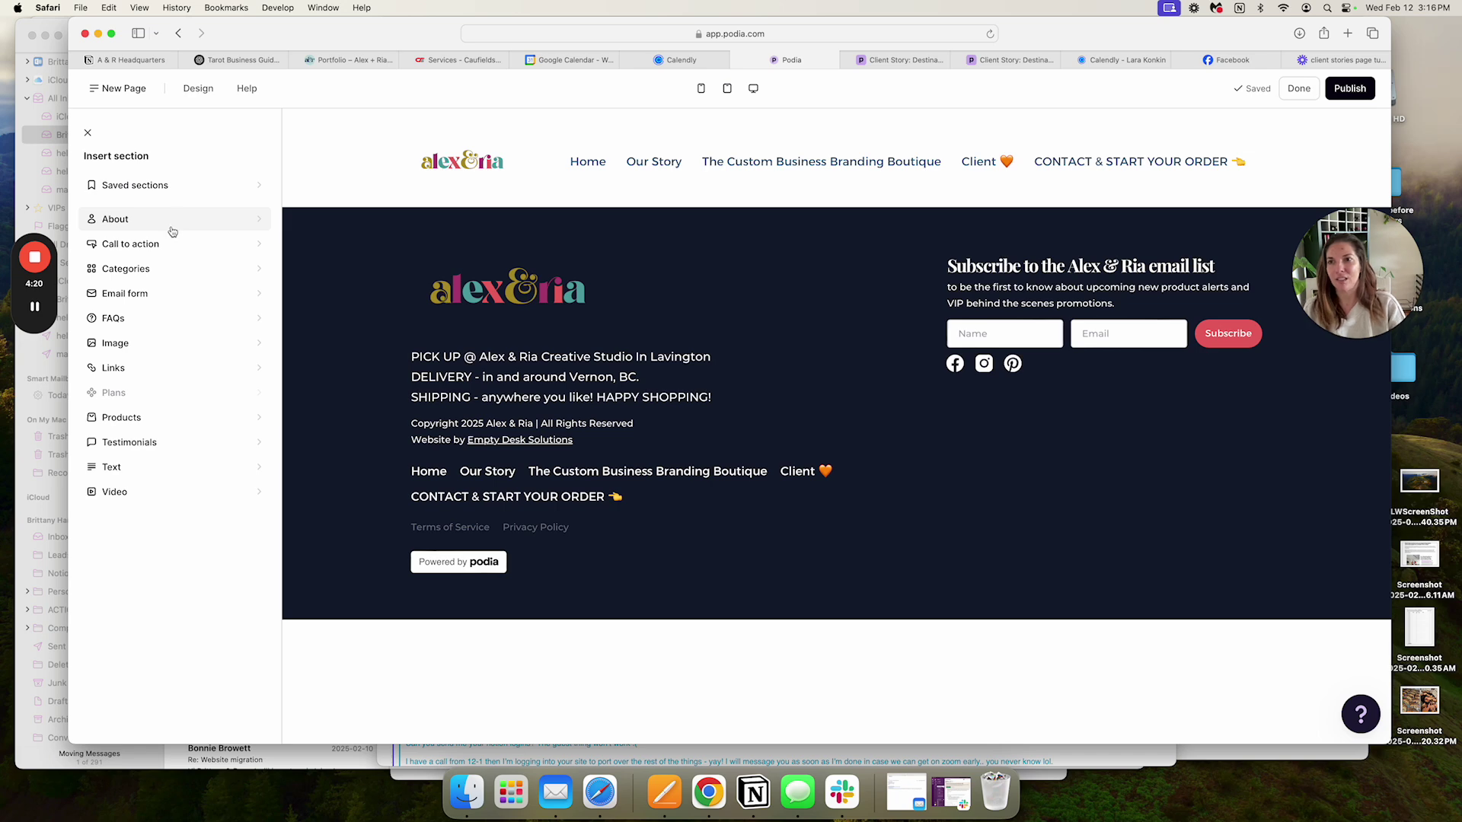
{"action": "left_click", "coordinate": [161, 190]}
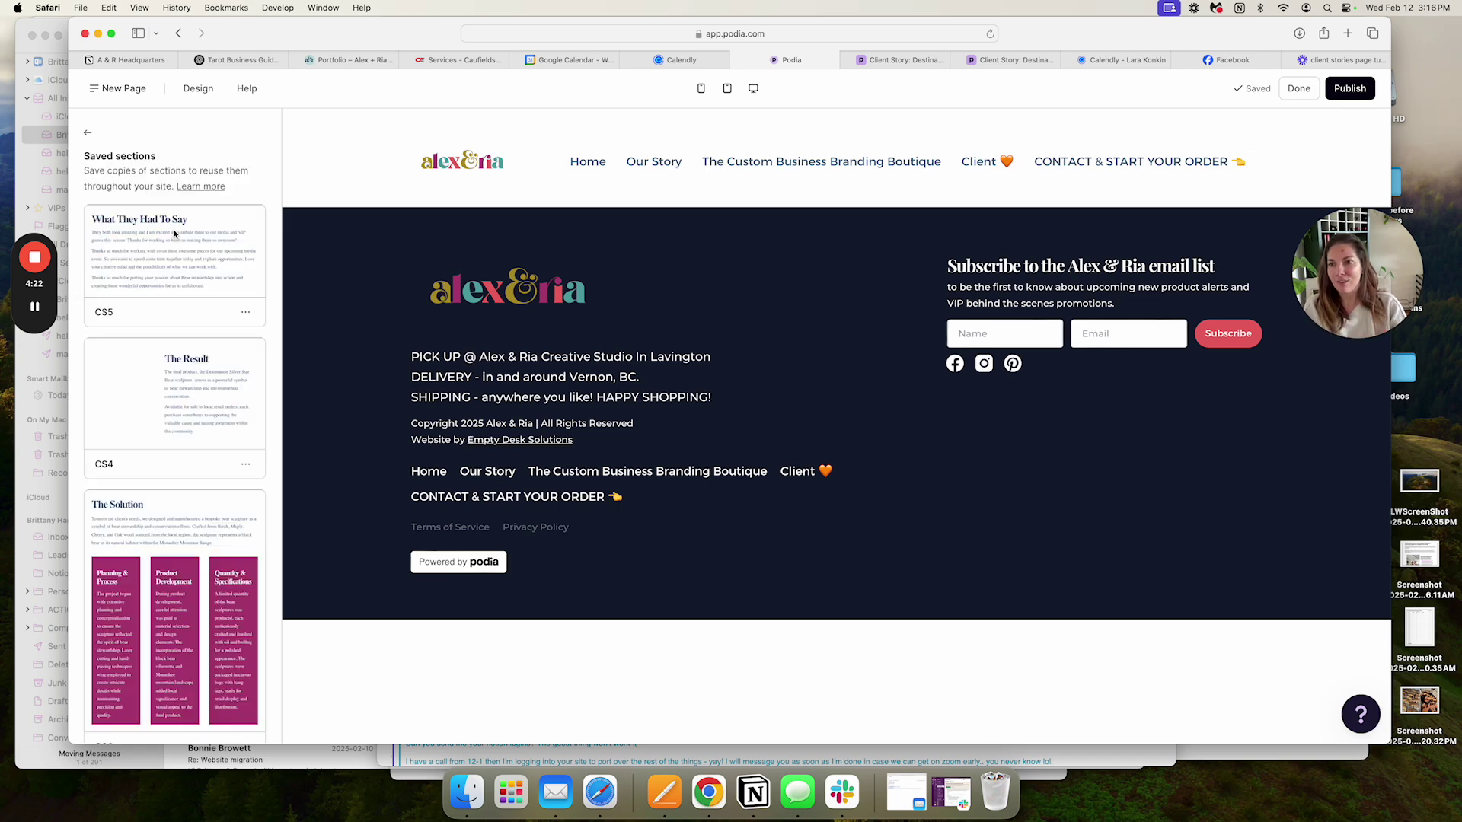
{"action": "left_click", "coordinate": [479, 151]}
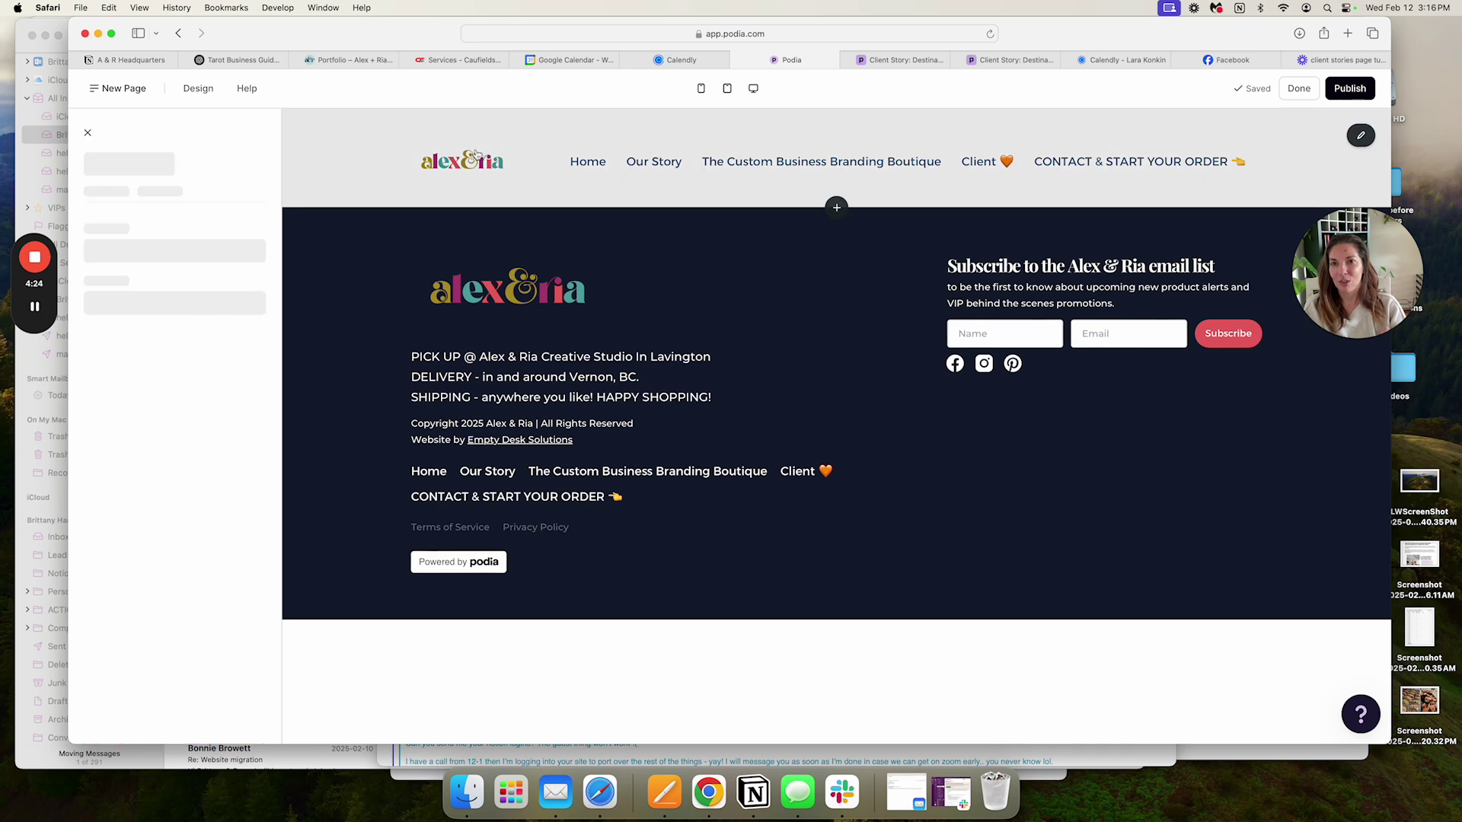
Step: Save a copy of the homepage's typewriter-words image section as "animated words" and return to the Client Story: Wedge Cheesery page
{"action": "left_click", "coordinate": [118, 88]}
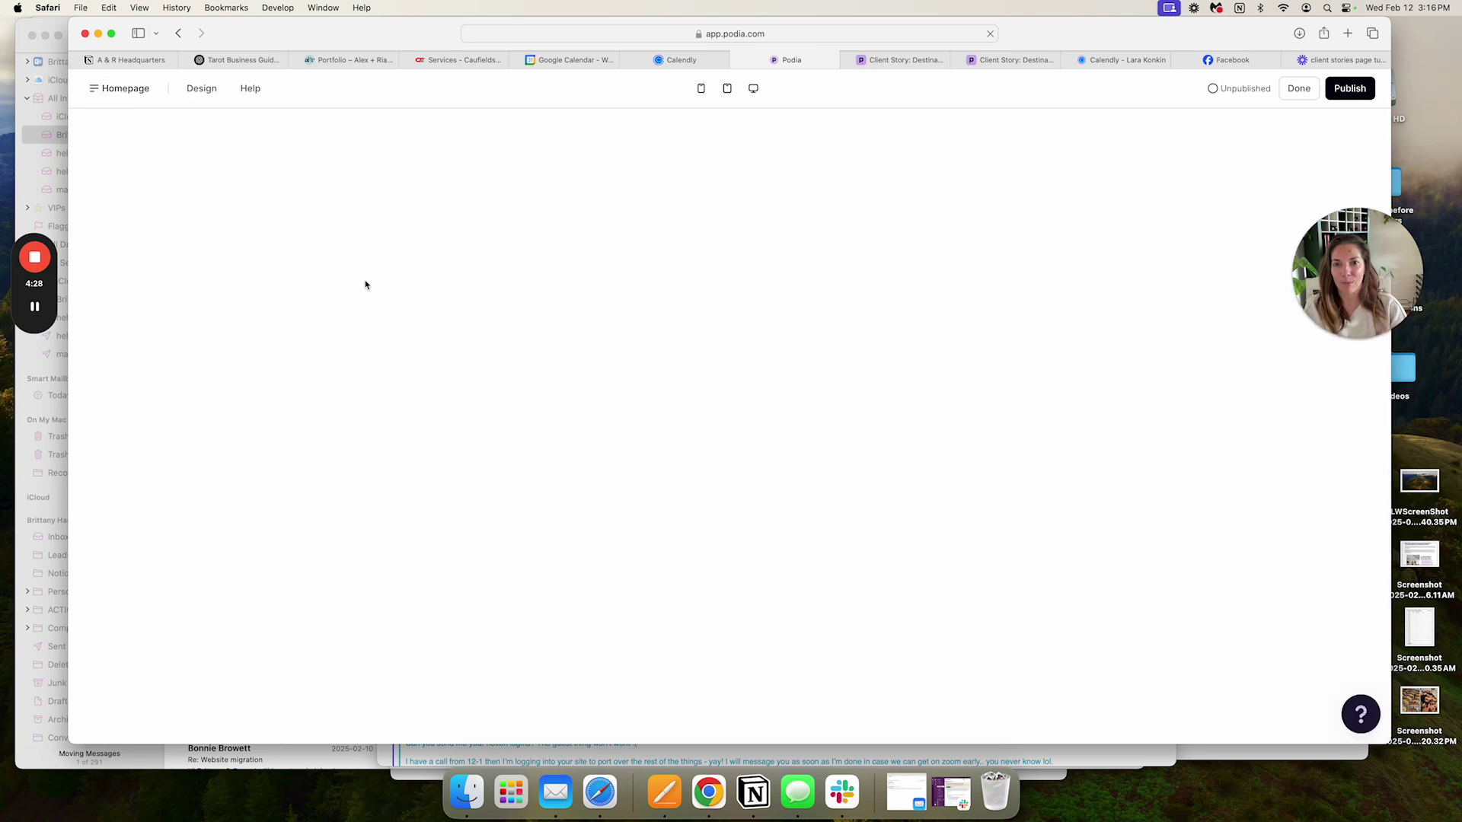
{"action": "scroll", "coordinate": [506, 314], "scroll_direction": "down", "scroll_amount": 3}
{"action": "scroll", "coordinate": [505, 315], "scroll_direction": "down", "scroll_amount": 10}
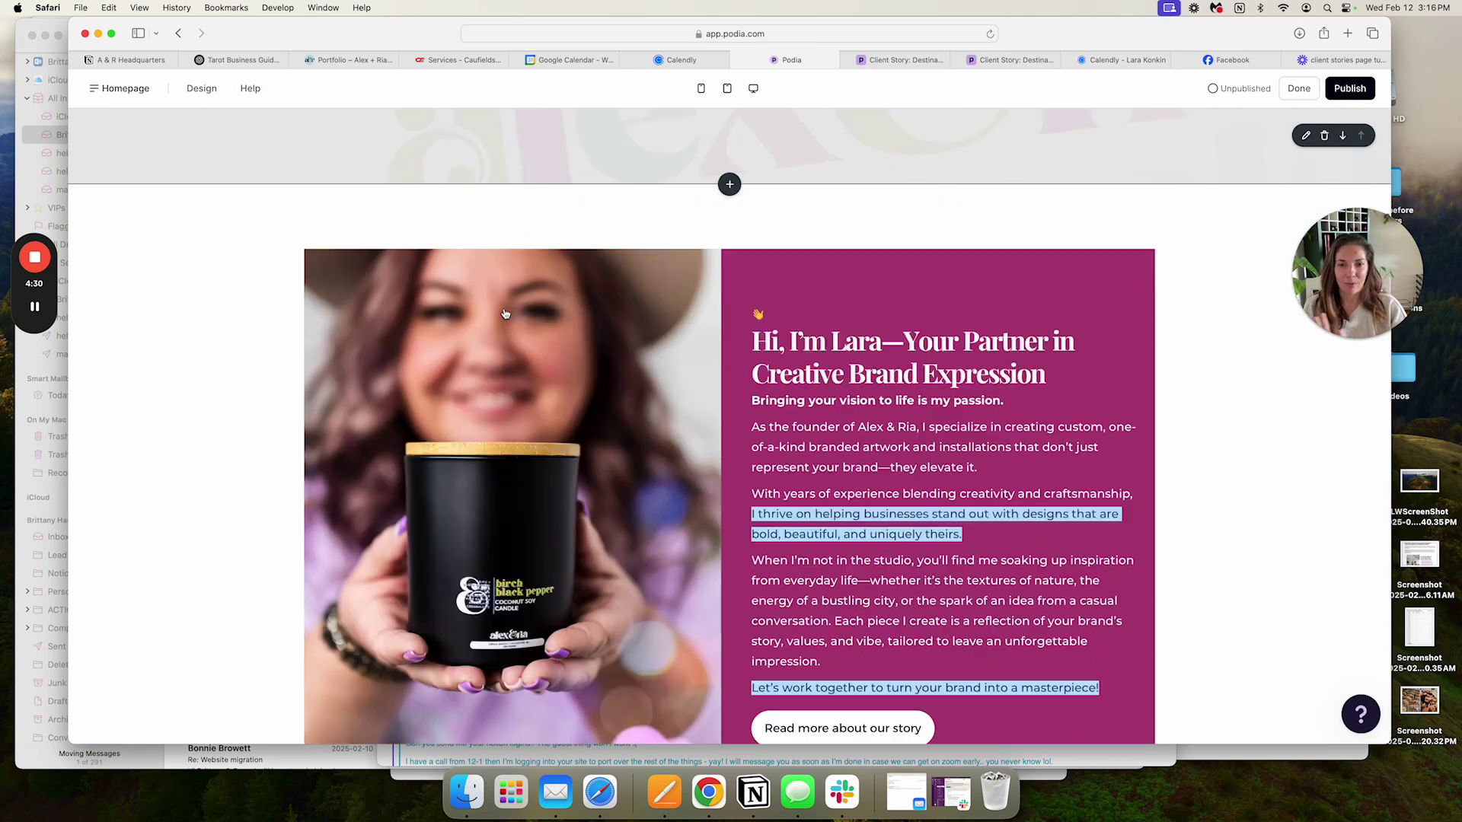
{"action": "scroll", "coordinate": [506, 314], "scroll_direction": "down", "scroll_amount": 3}
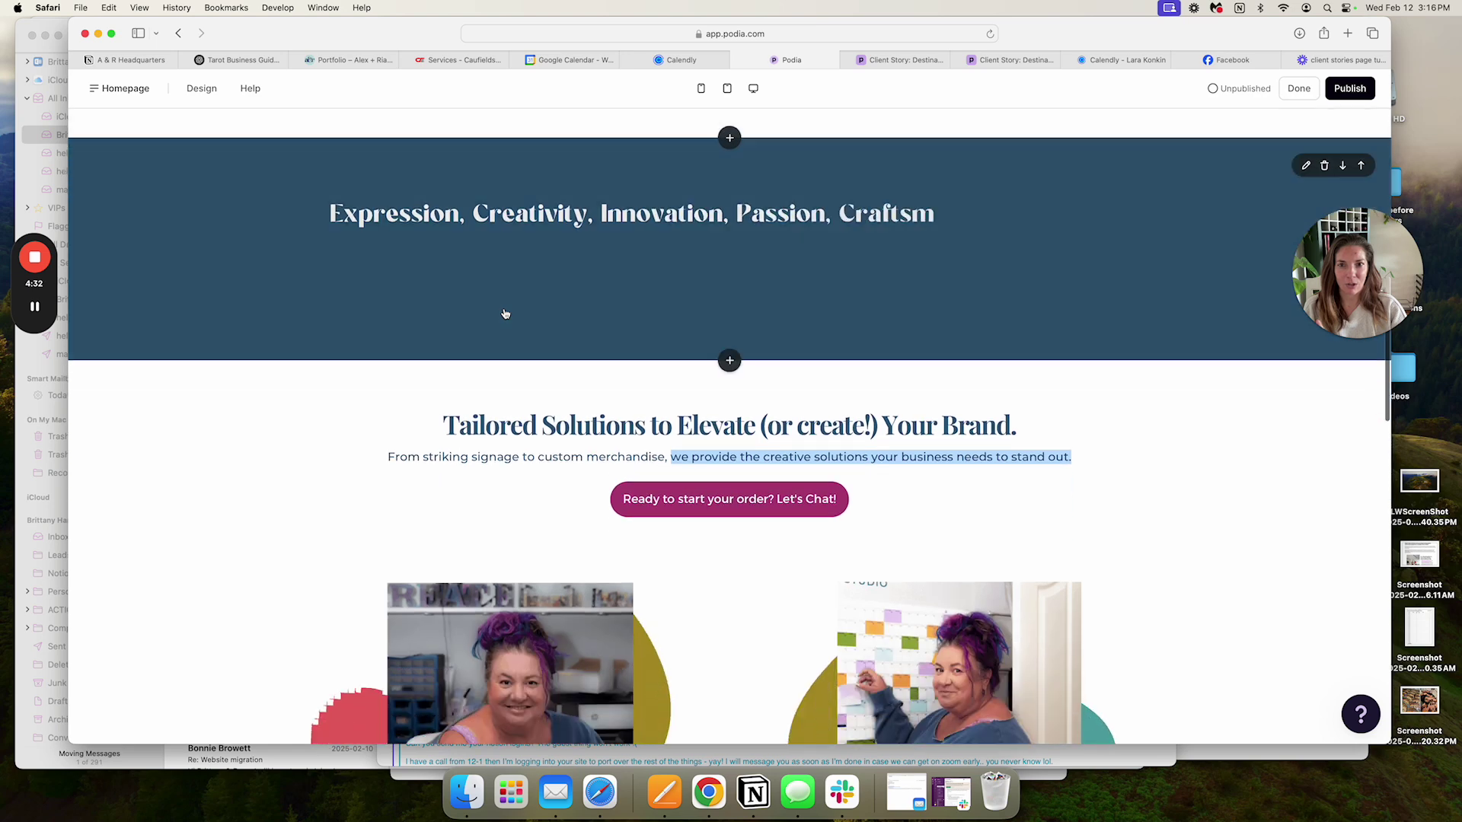
{"action": "left_click", "coordinate": [505, 315]}
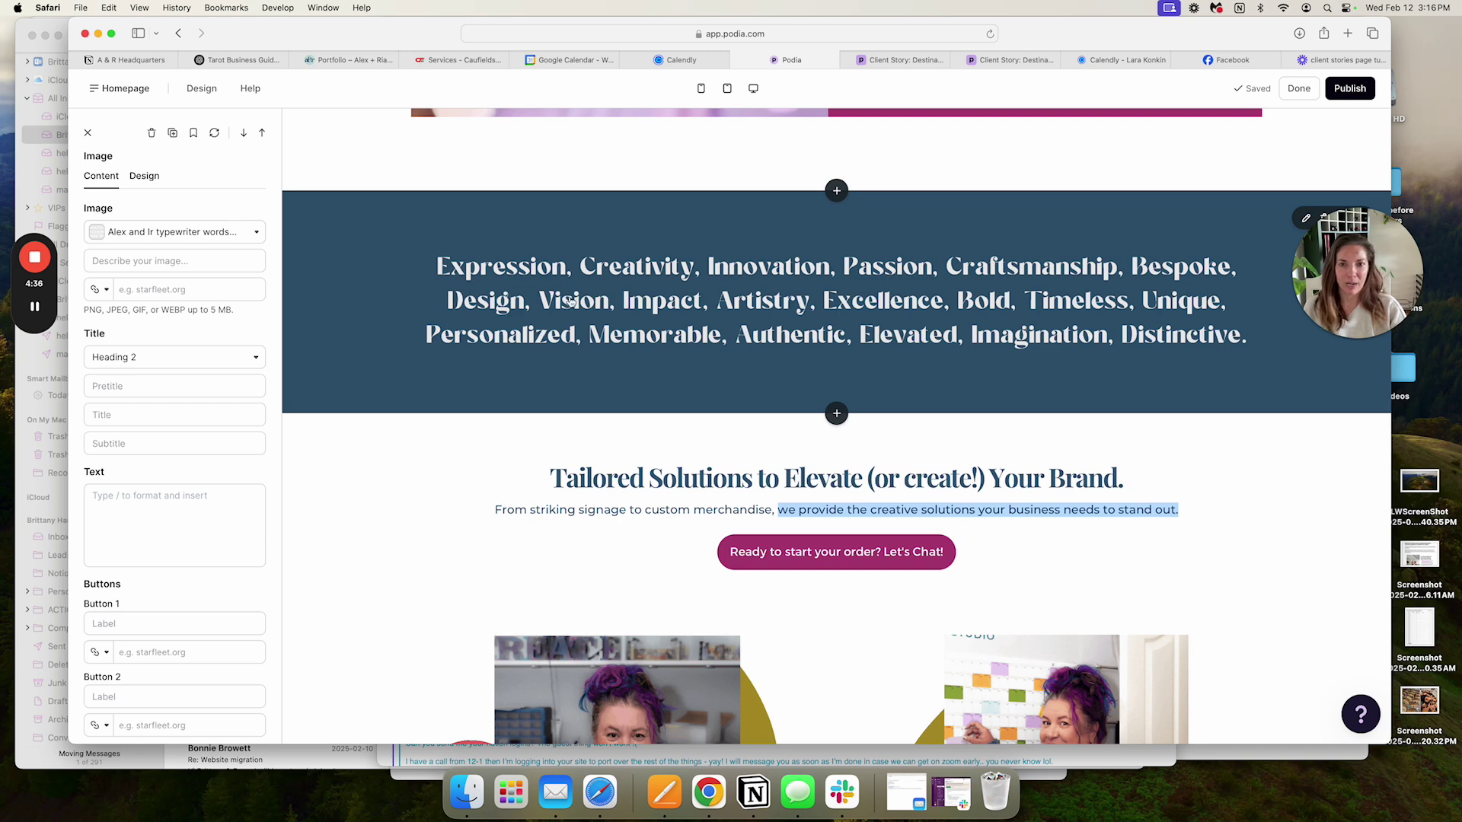
{"action": "left_click", "coordinate": [193, 134]}
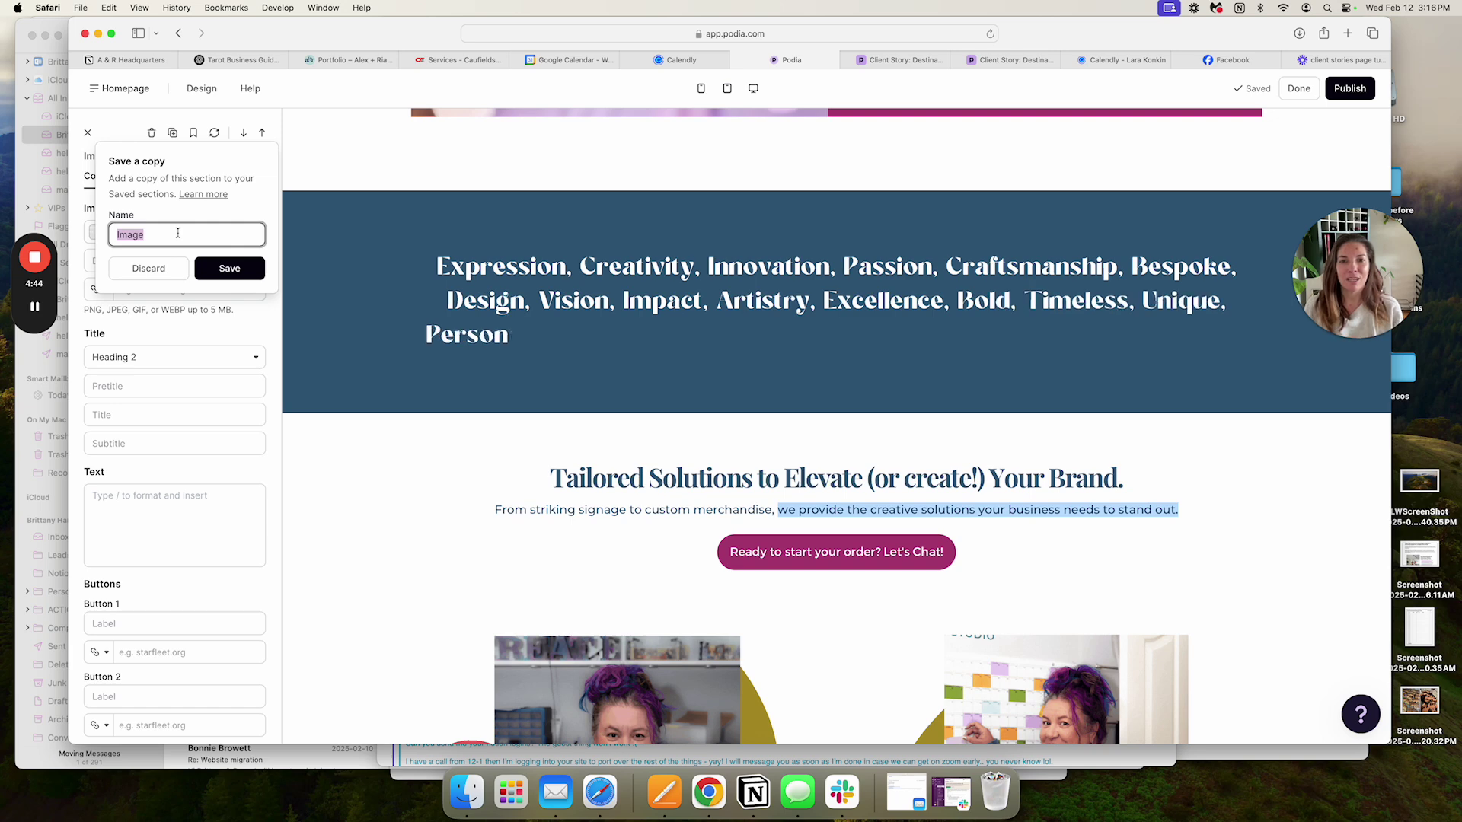
{"action": "type", "text": "animated"}
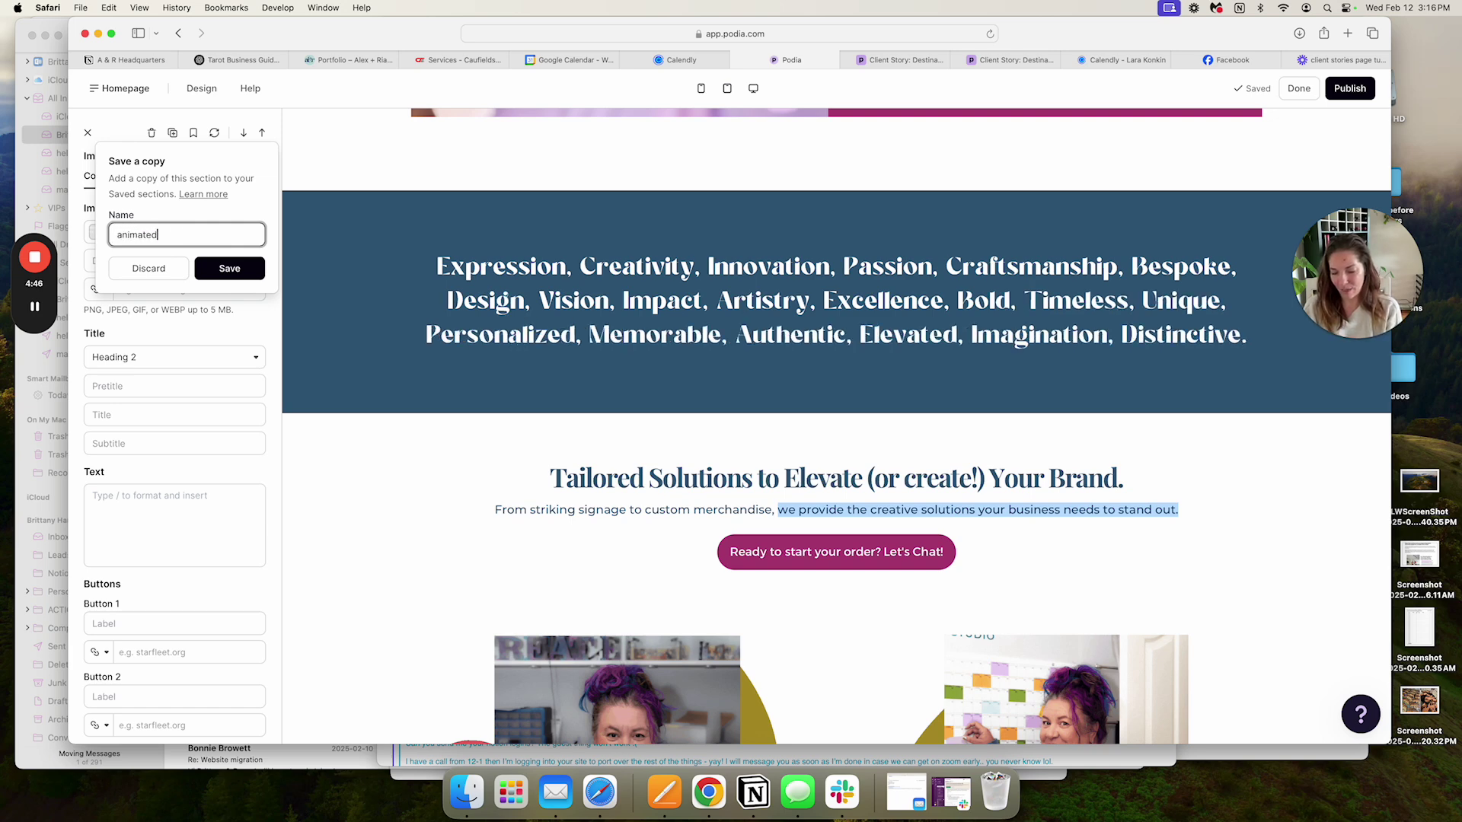
{"action": "type", "text": " words"}
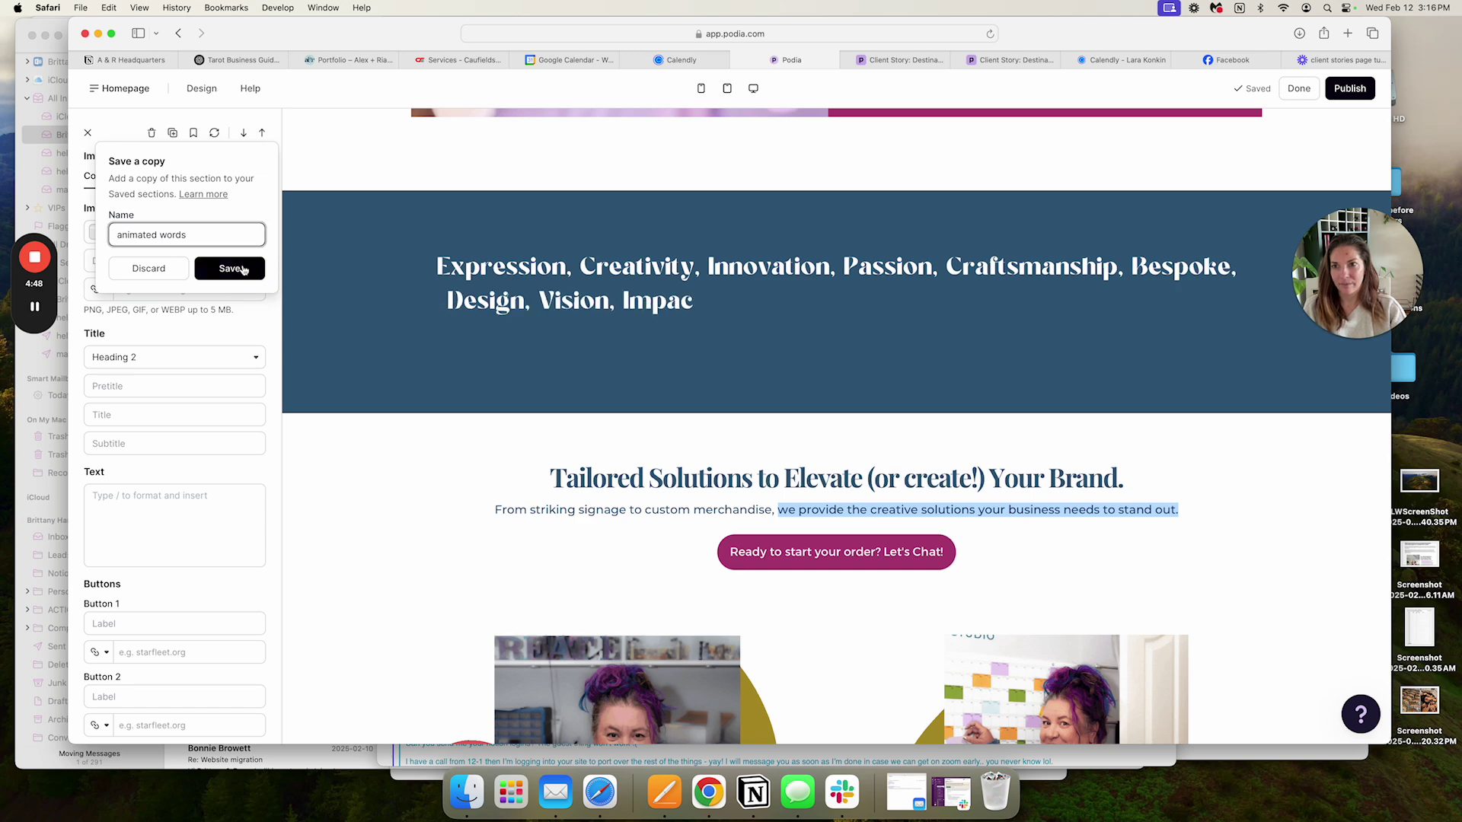
{"action": "left_click", "coordinate": [243, 269]}
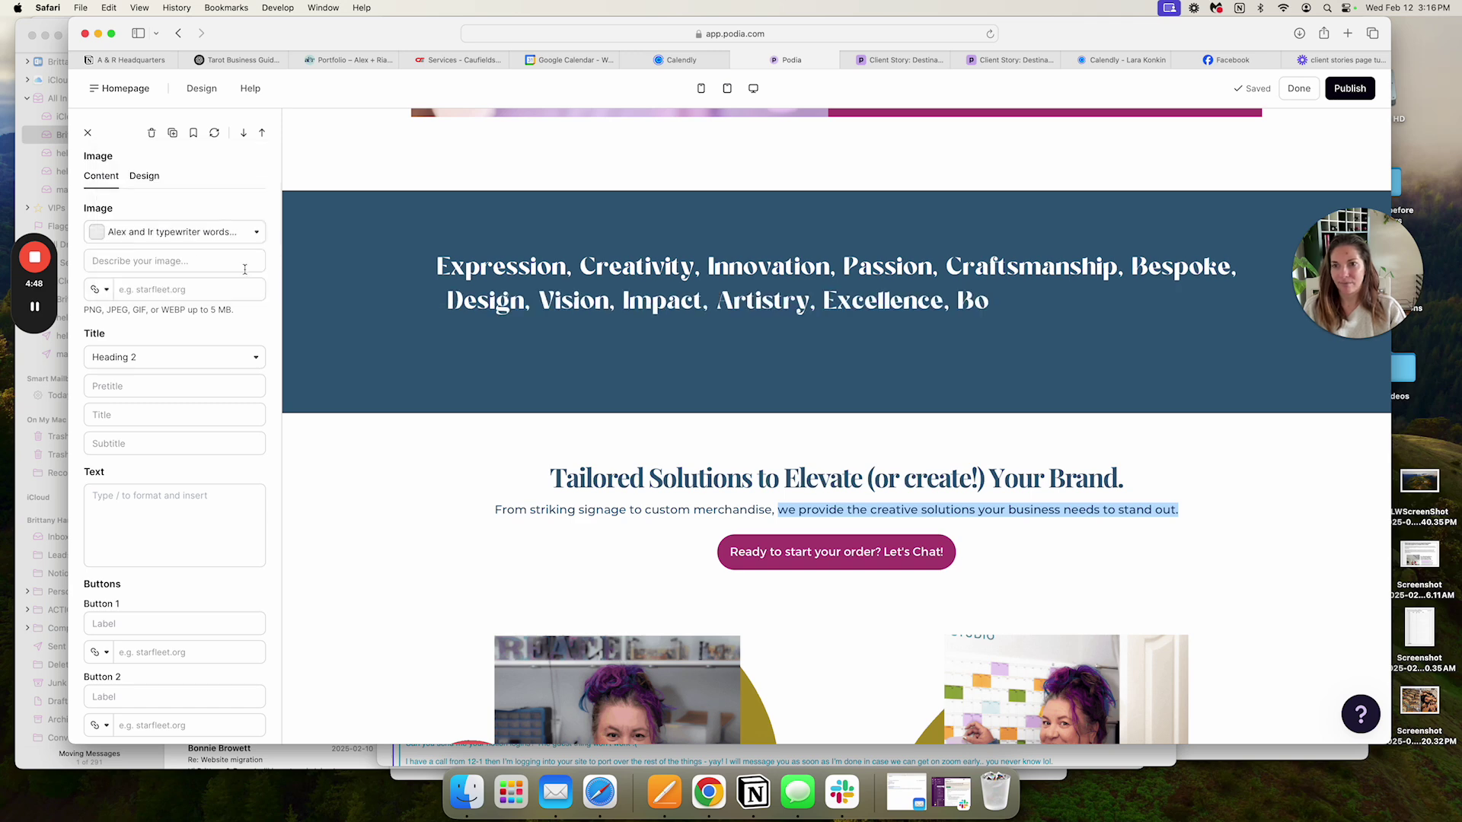
{"action": "left_click", "coordinate": [125, 89]}
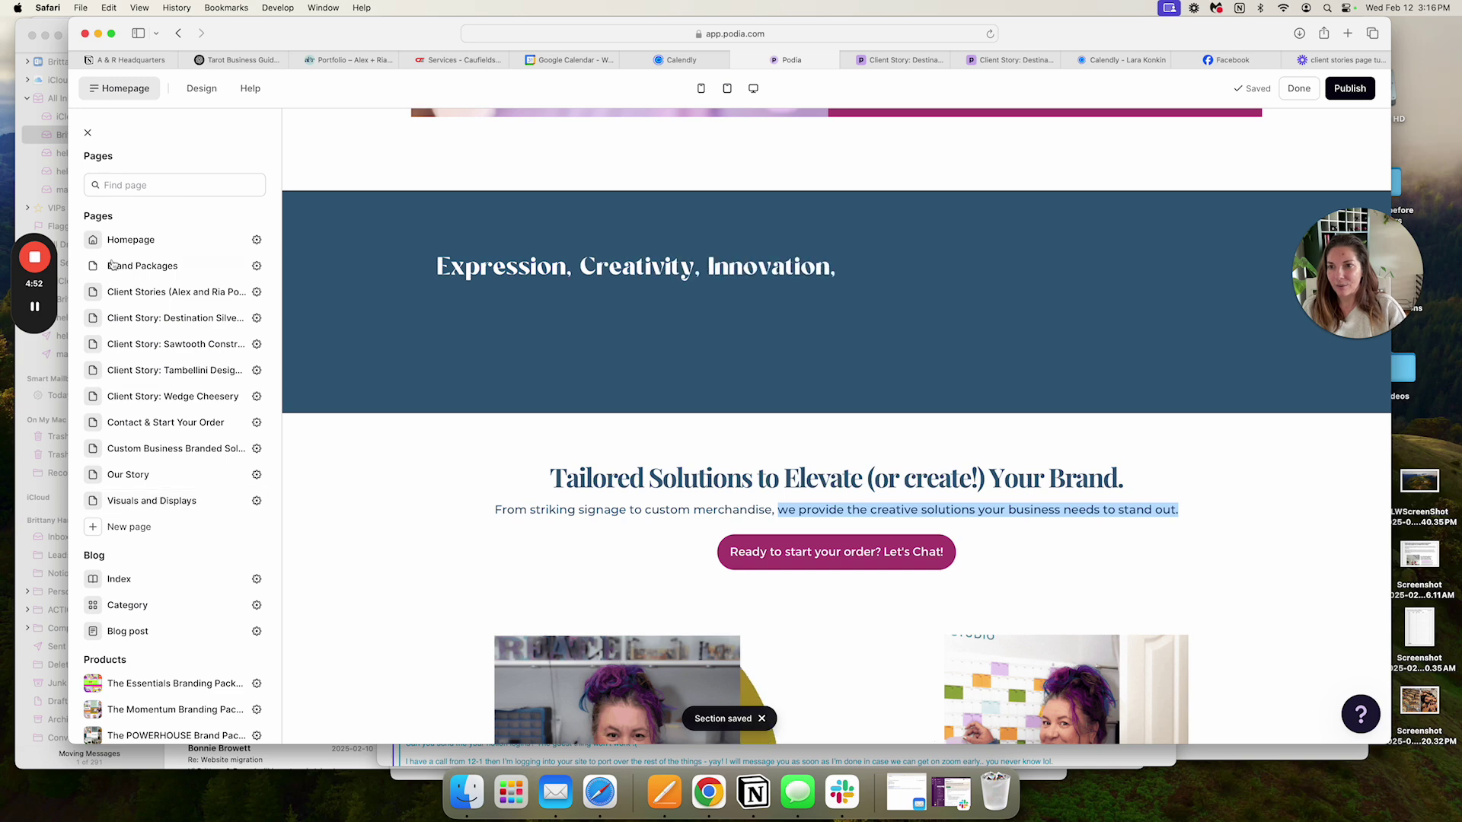
{"action": "left_click", "coordinate": [164, 396]}
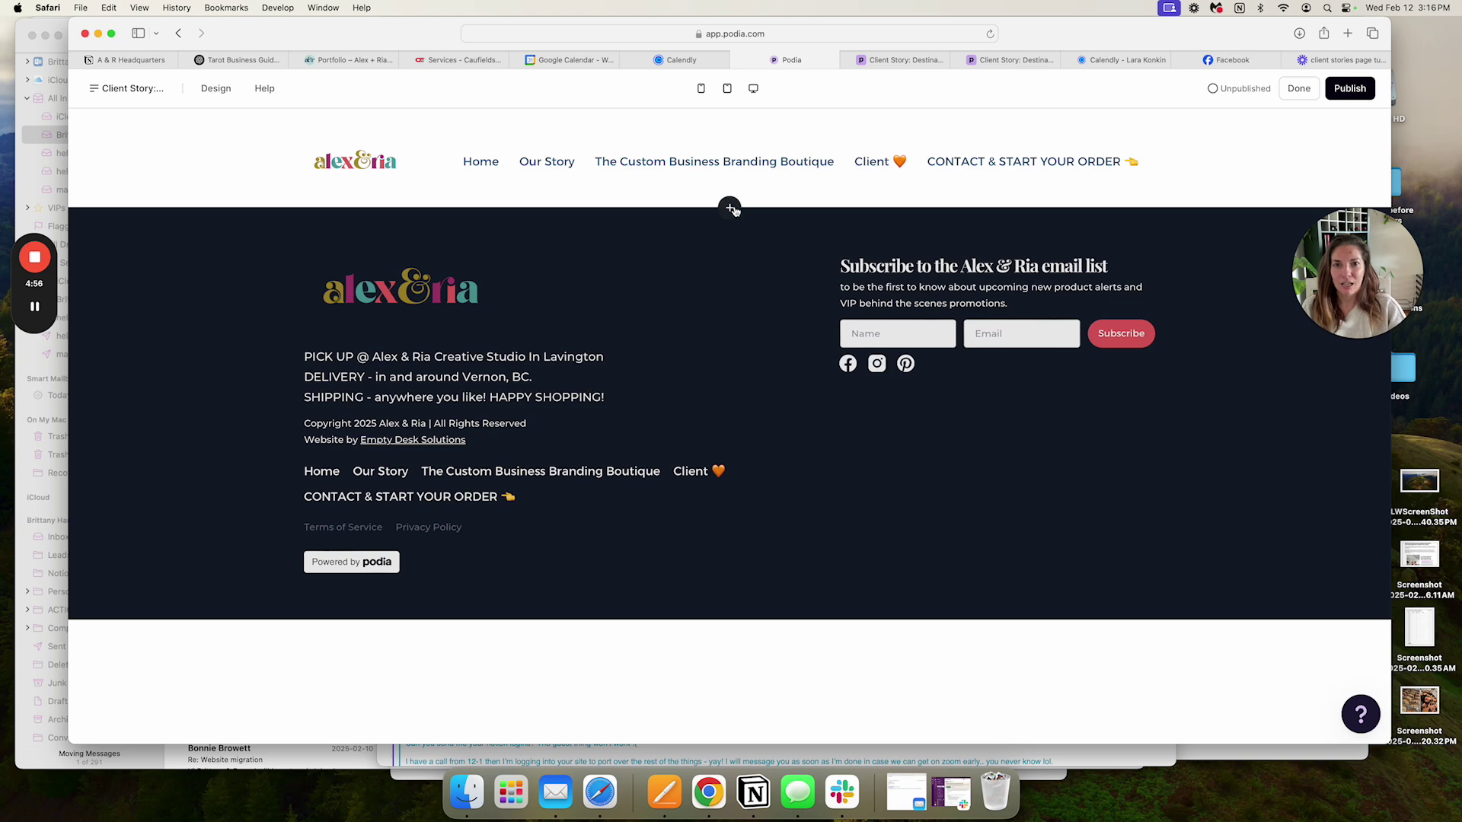
Step: Insert the saved "animated words" section below the page header and remove it again
{"action": "left_click", "coordinate": [731, 209]}
{"action": "left_click", "coordinate": [132, 190]}
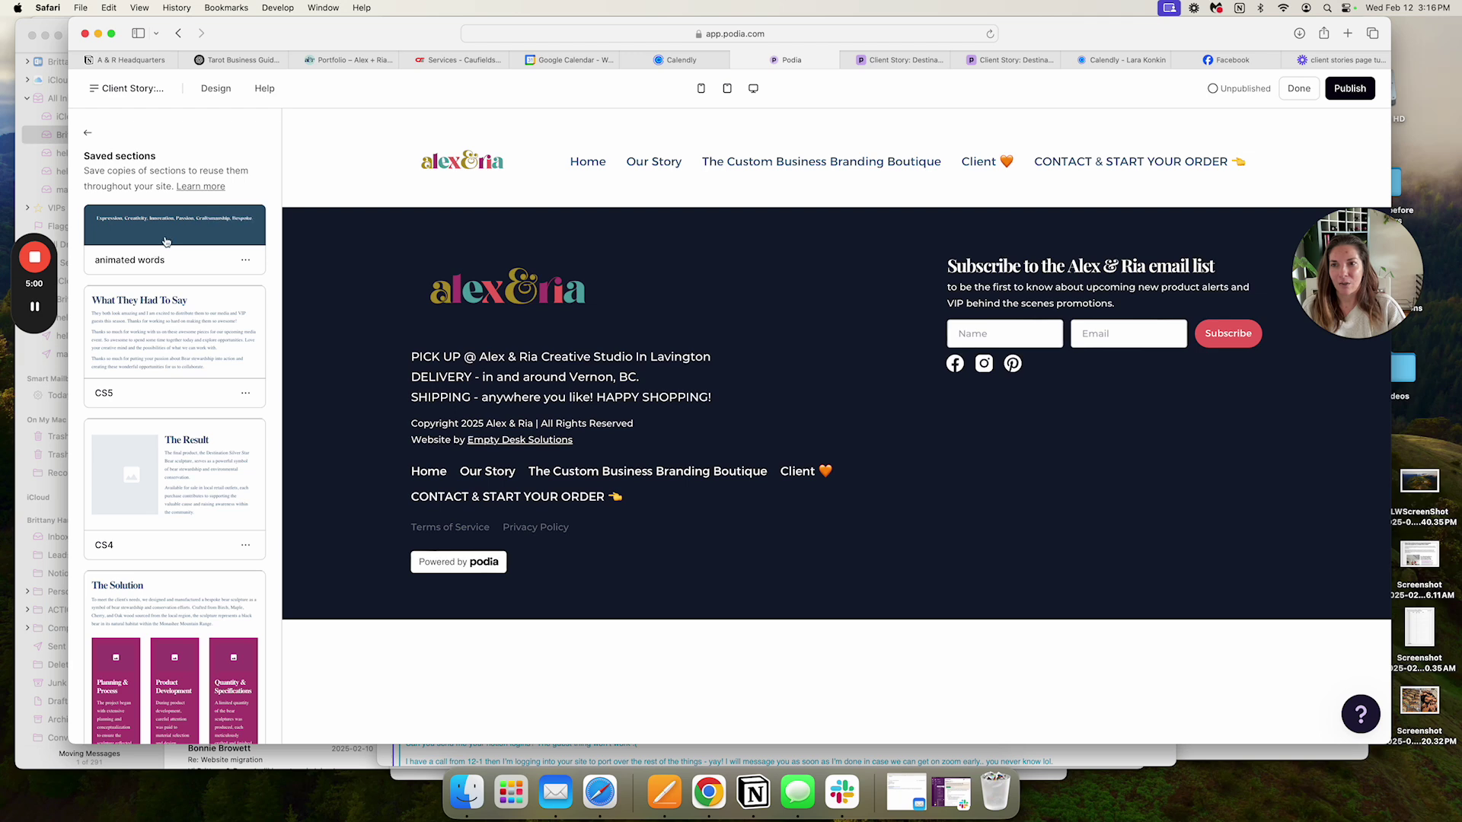
{"action": "left_click", "coordinate": [164, 242]}
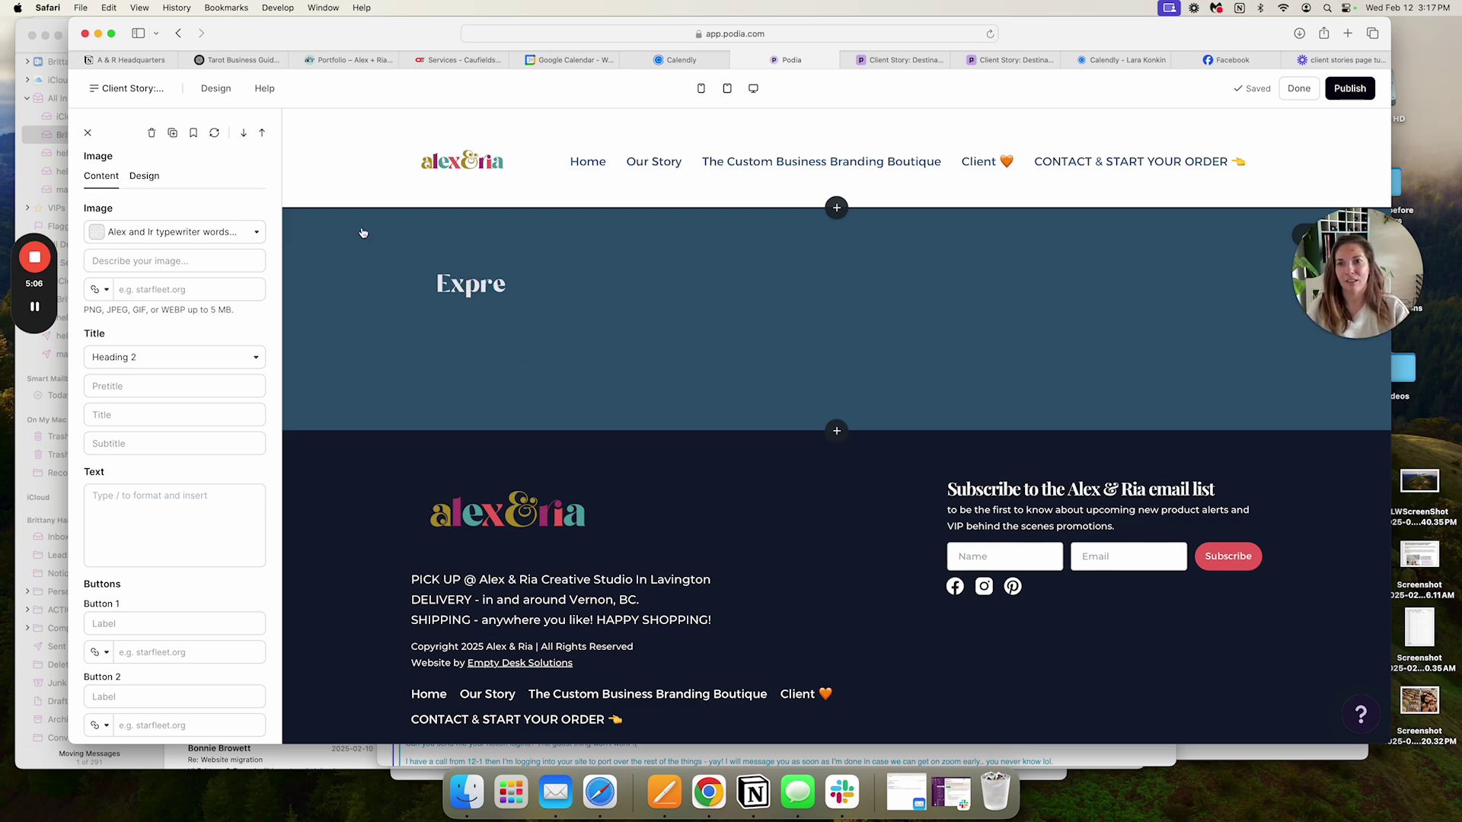
{"action": "left_click", "coordinate": [151, 133]}
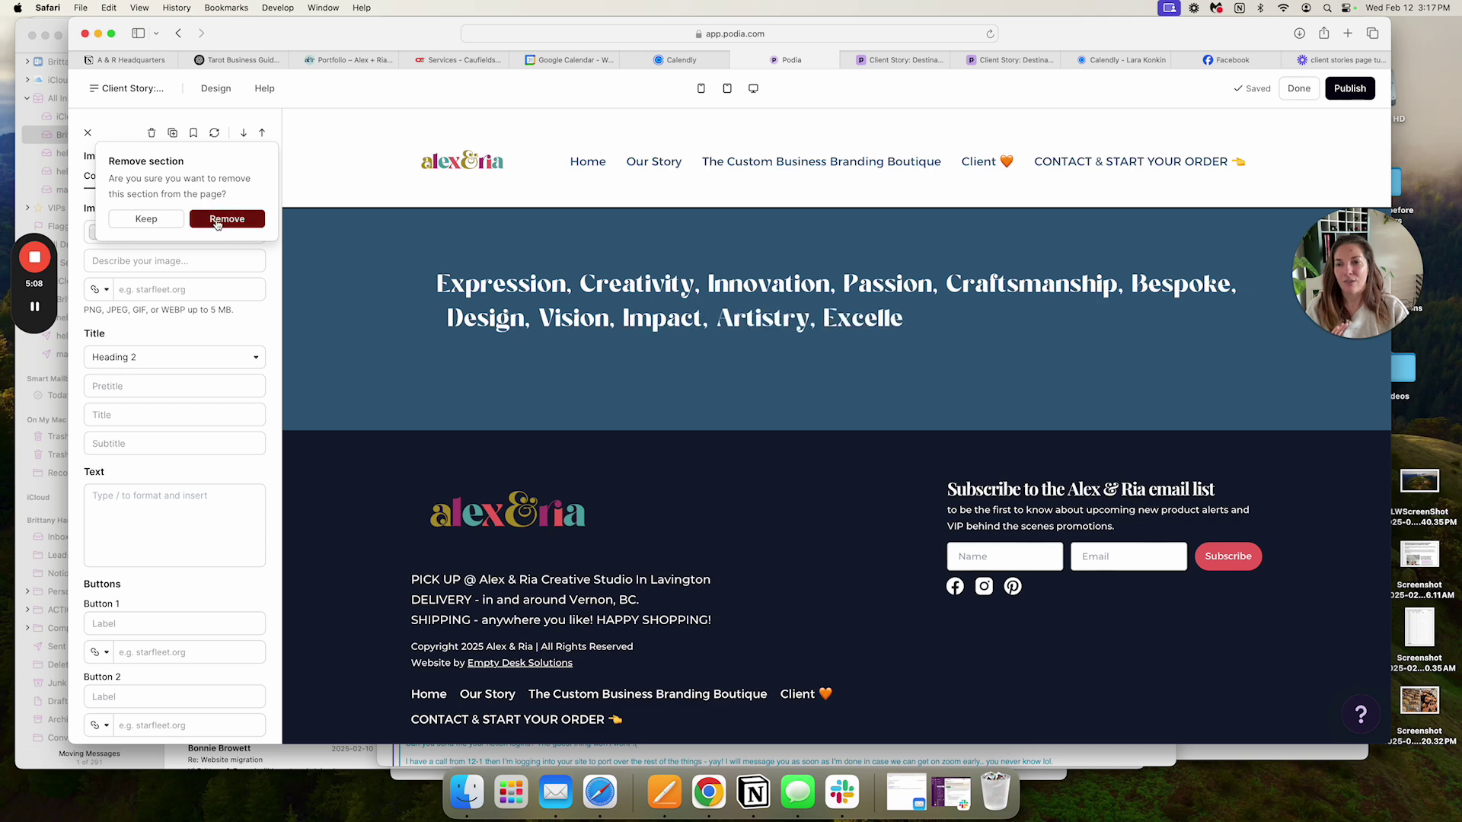
{"action": "left_click", "coordinate": [220, 219]}
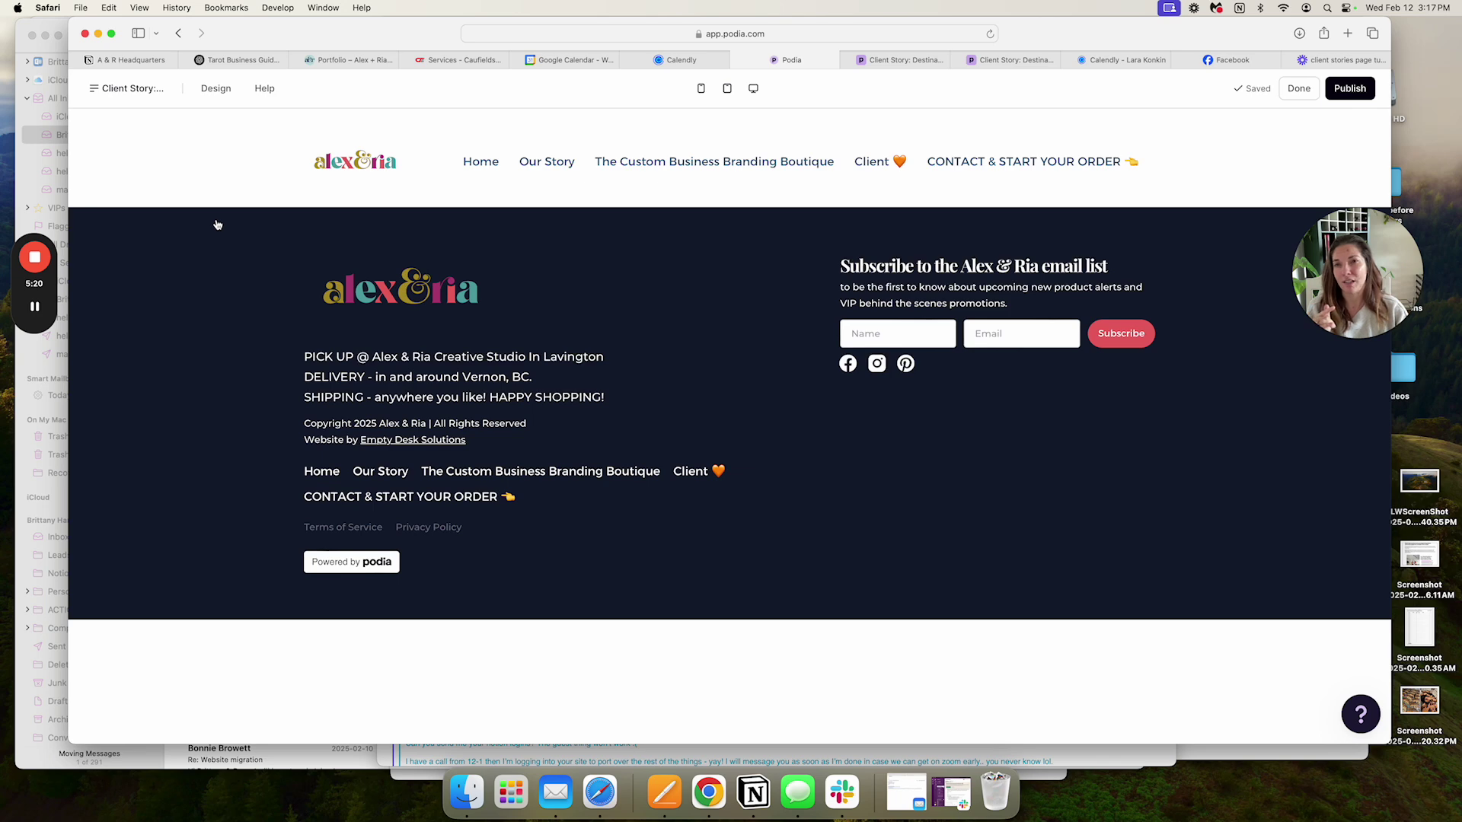
Step: Review the section layout of the finished Silver Star Bear Stewardship client story page
{"action": "left_click", "coordinate": [1001, 61]}
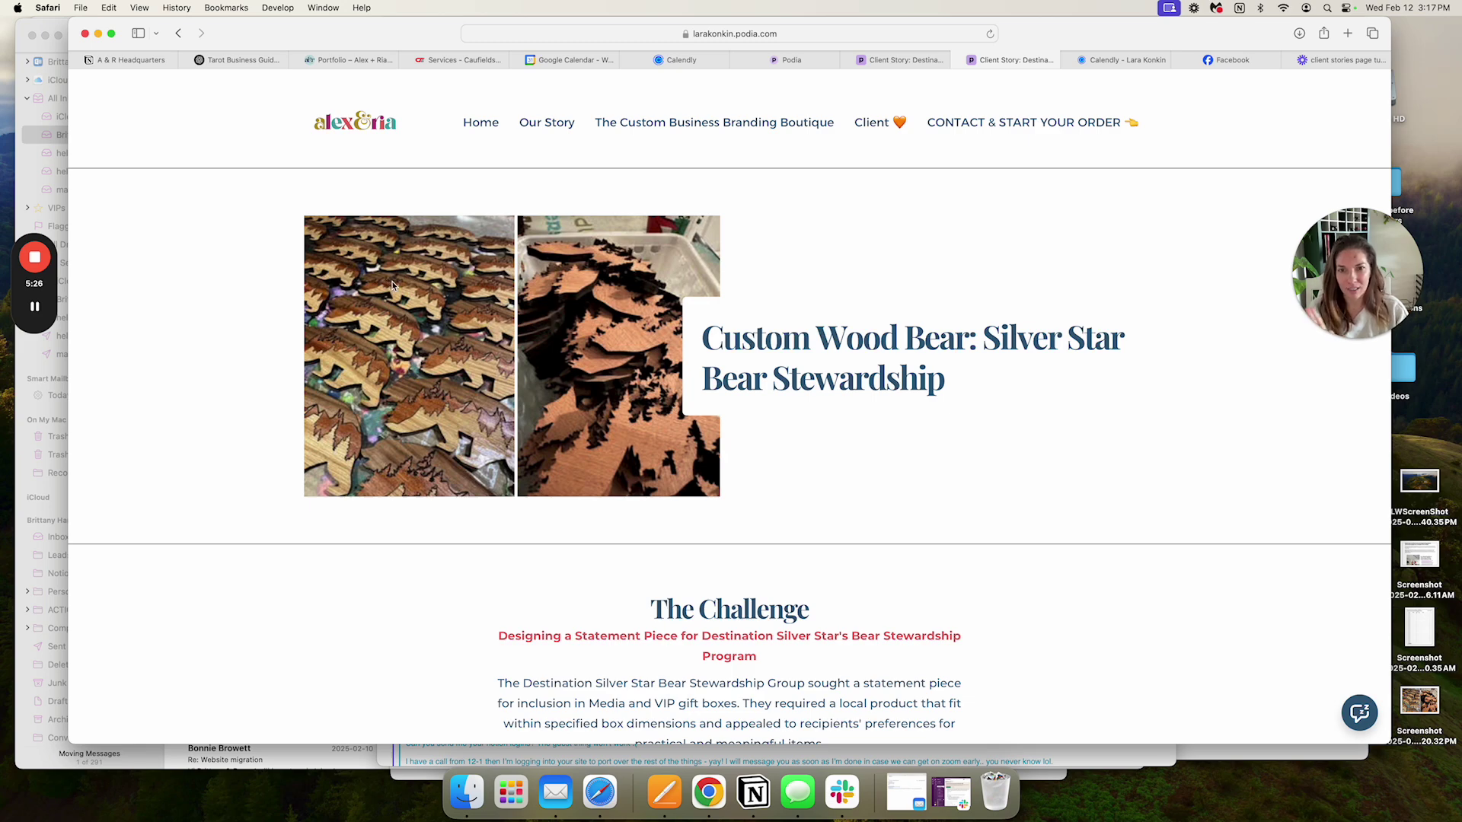
{"action": "scroll", "coordinate": [392, 286], "scroll_direction": "down", "scroll_amount": 10}
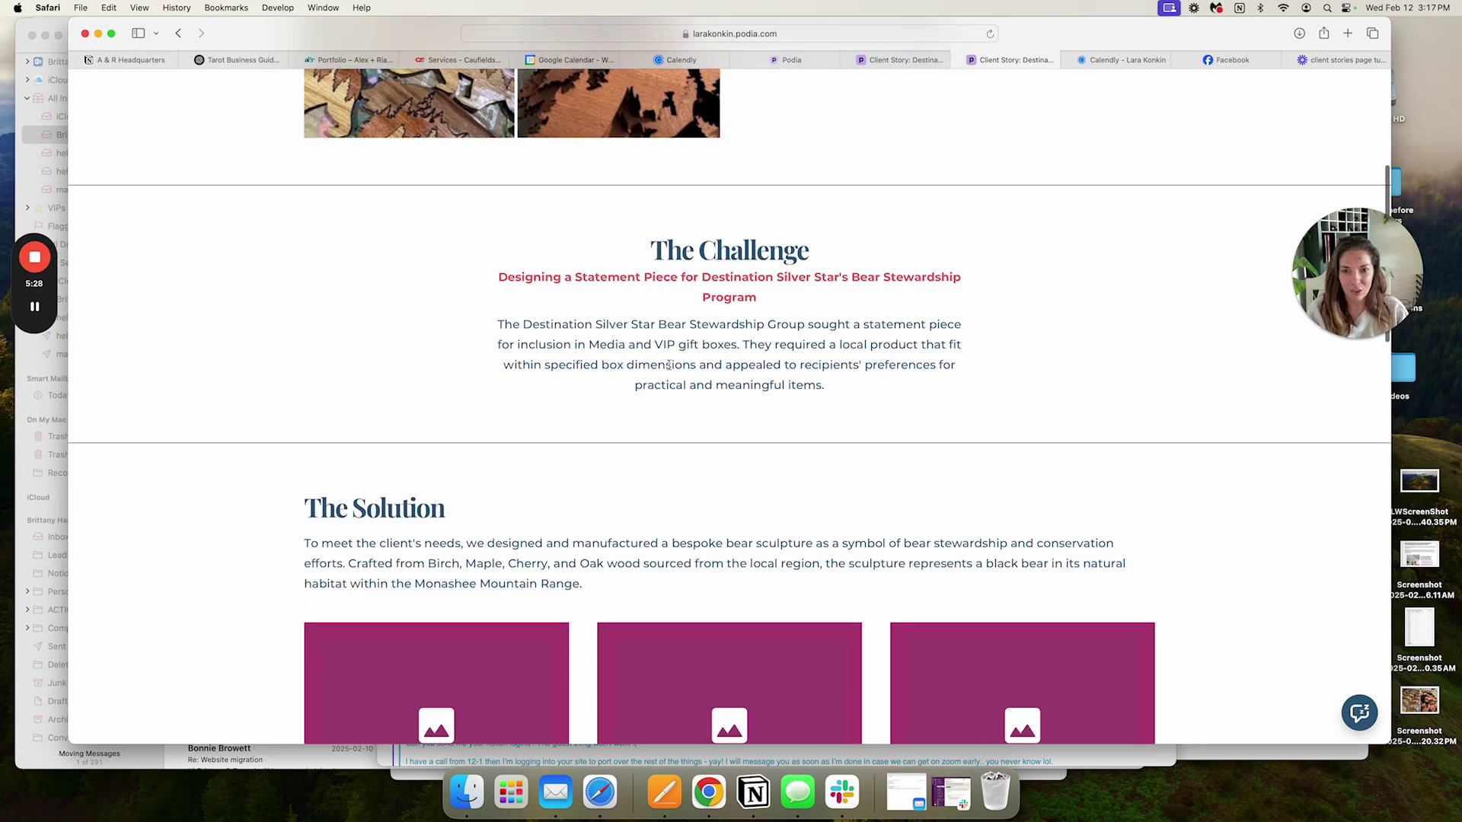
{"action": "scroll", "coordinate": [379, 404], "scroll_direction": "down", "scroll_amount": 1}
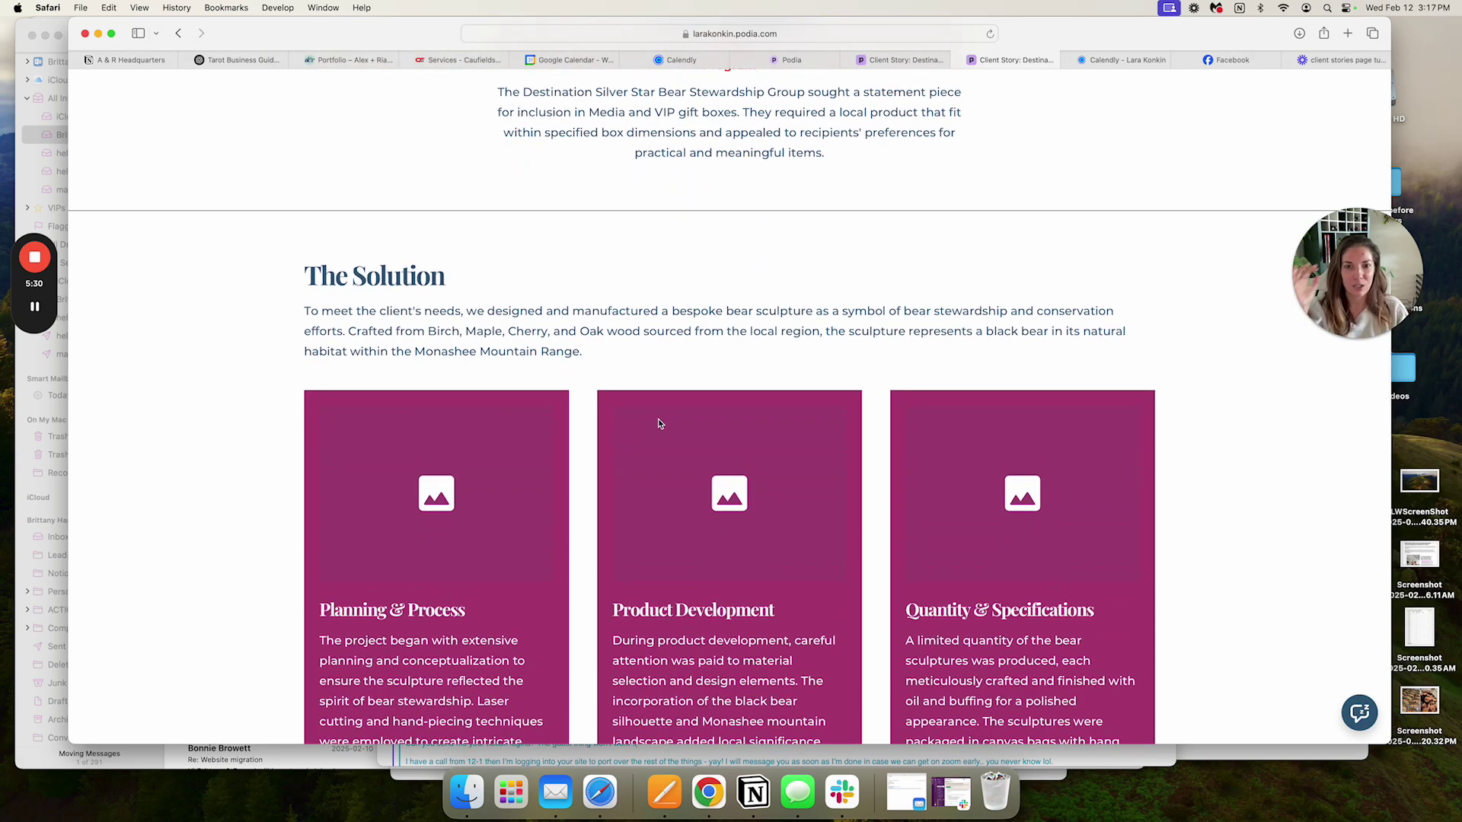
{"action": "scroll", "coordinate": [659, 424], "scroll_direction": "up", "scroll_amount": 10}
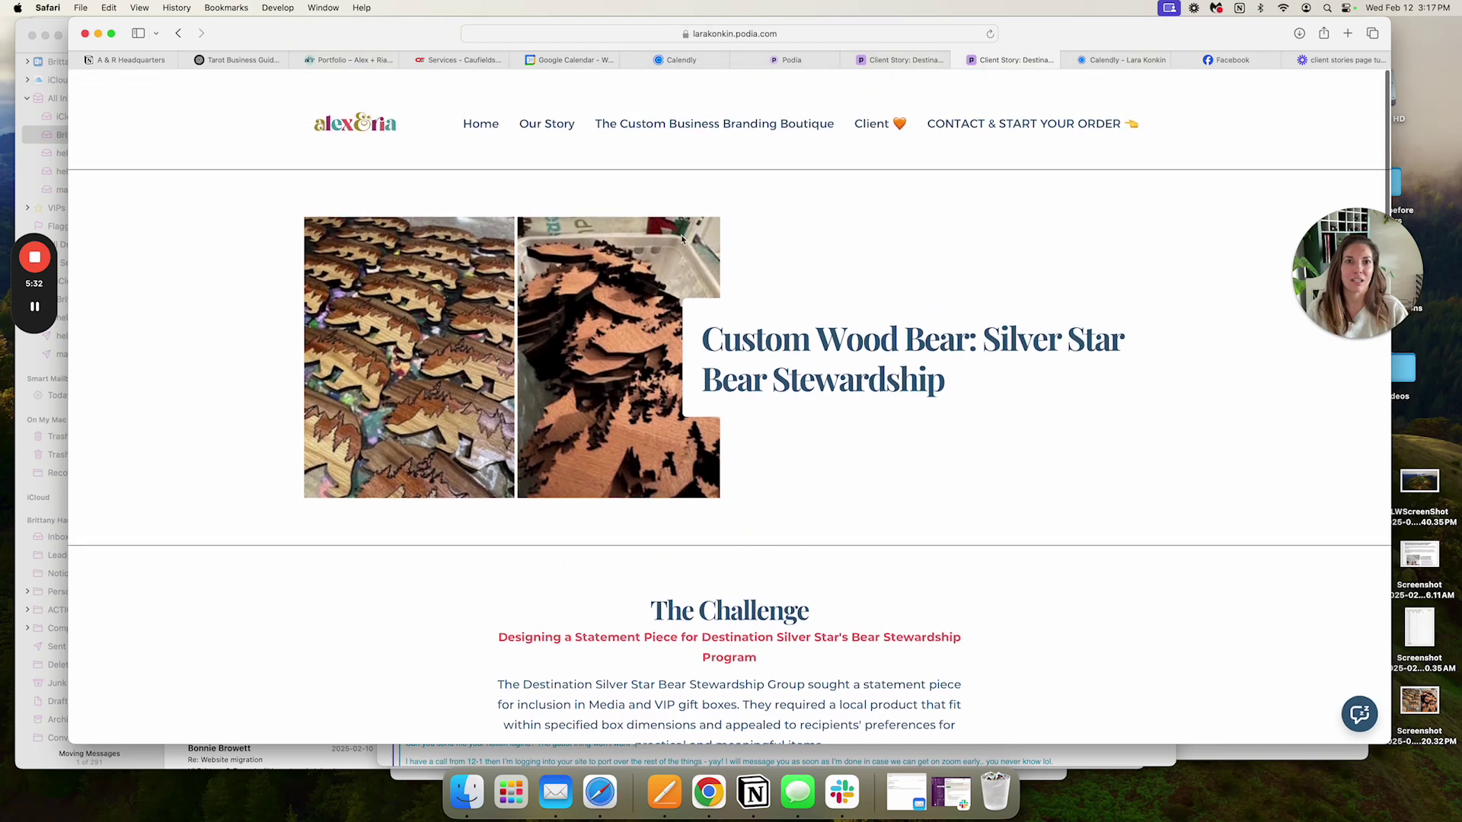
Step: Return to the Wedge Cheesery page editor and insert the saved section CS1 below the header
{"action": "left_click", "coordinate": [798, 62]}
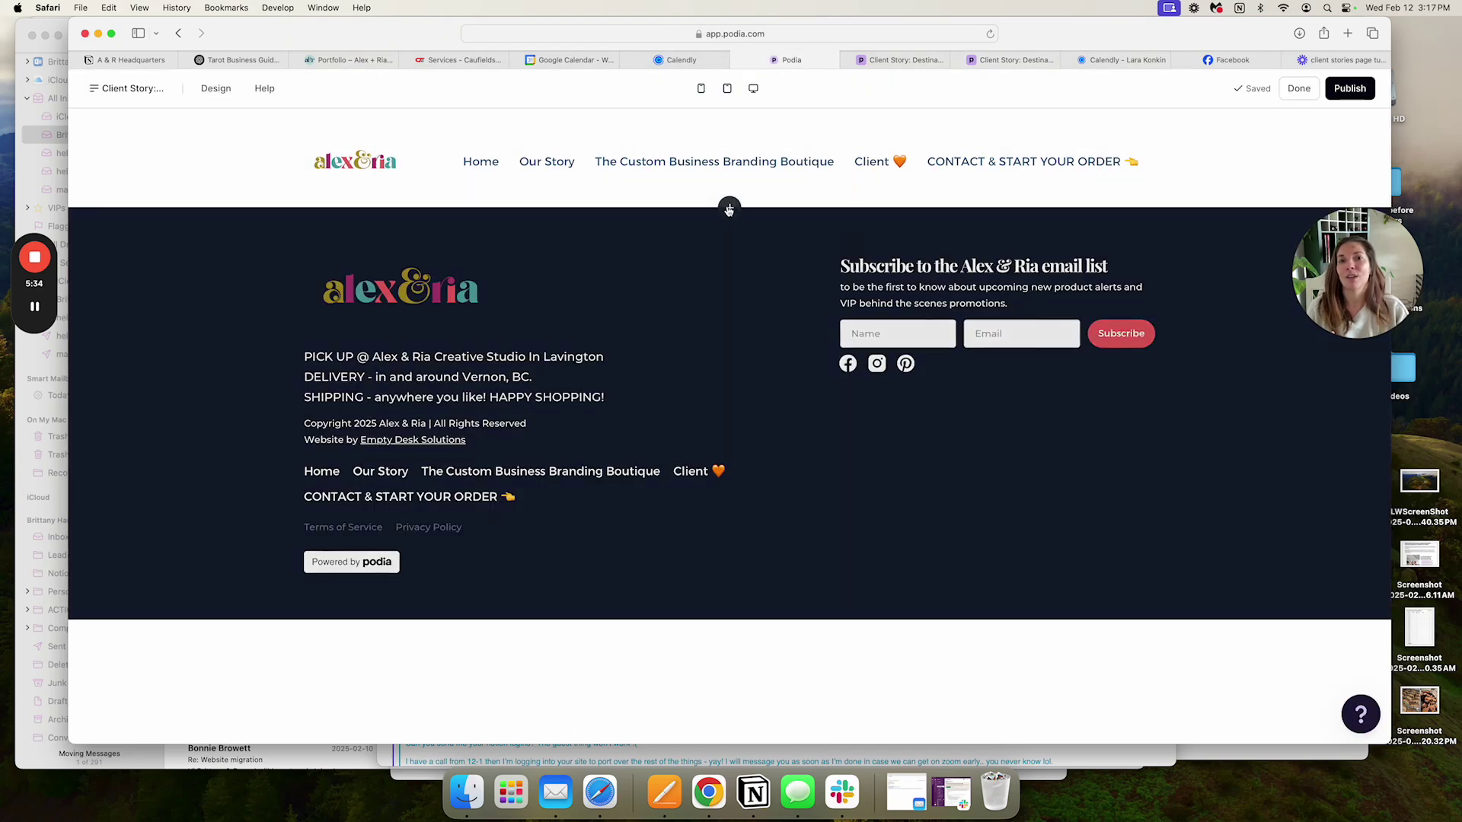
{"action": "left_click", "coordinate": [729, 207]}
{"action": "left_click", "coordinate": [176, 190]}
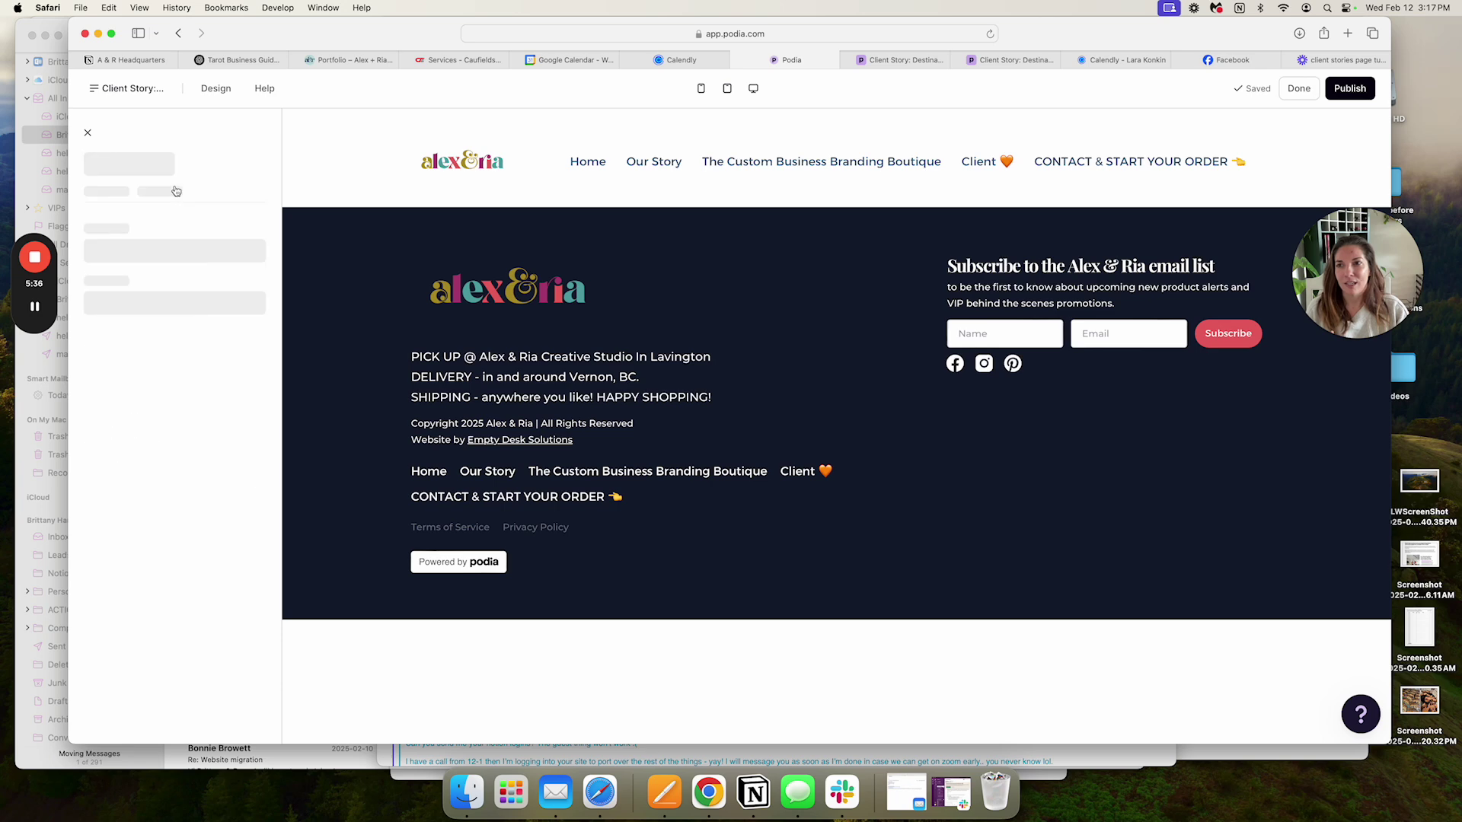
{"action": "scroll", "coordinate": [196, 342], "scroll_direction": "down", "scroll_amount": 15}
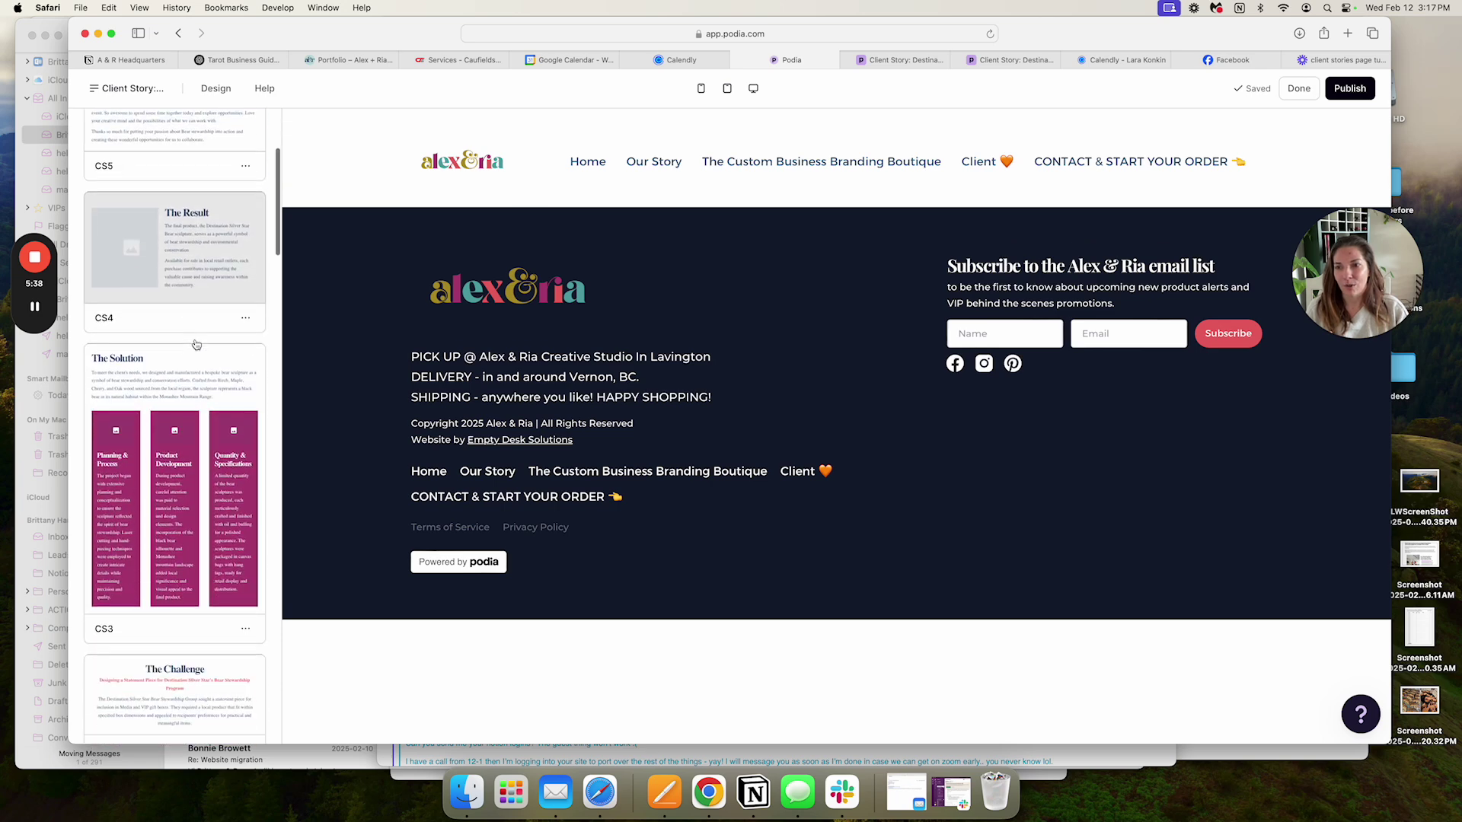
{"action": "left_click", "coordinate": [195, 335]}
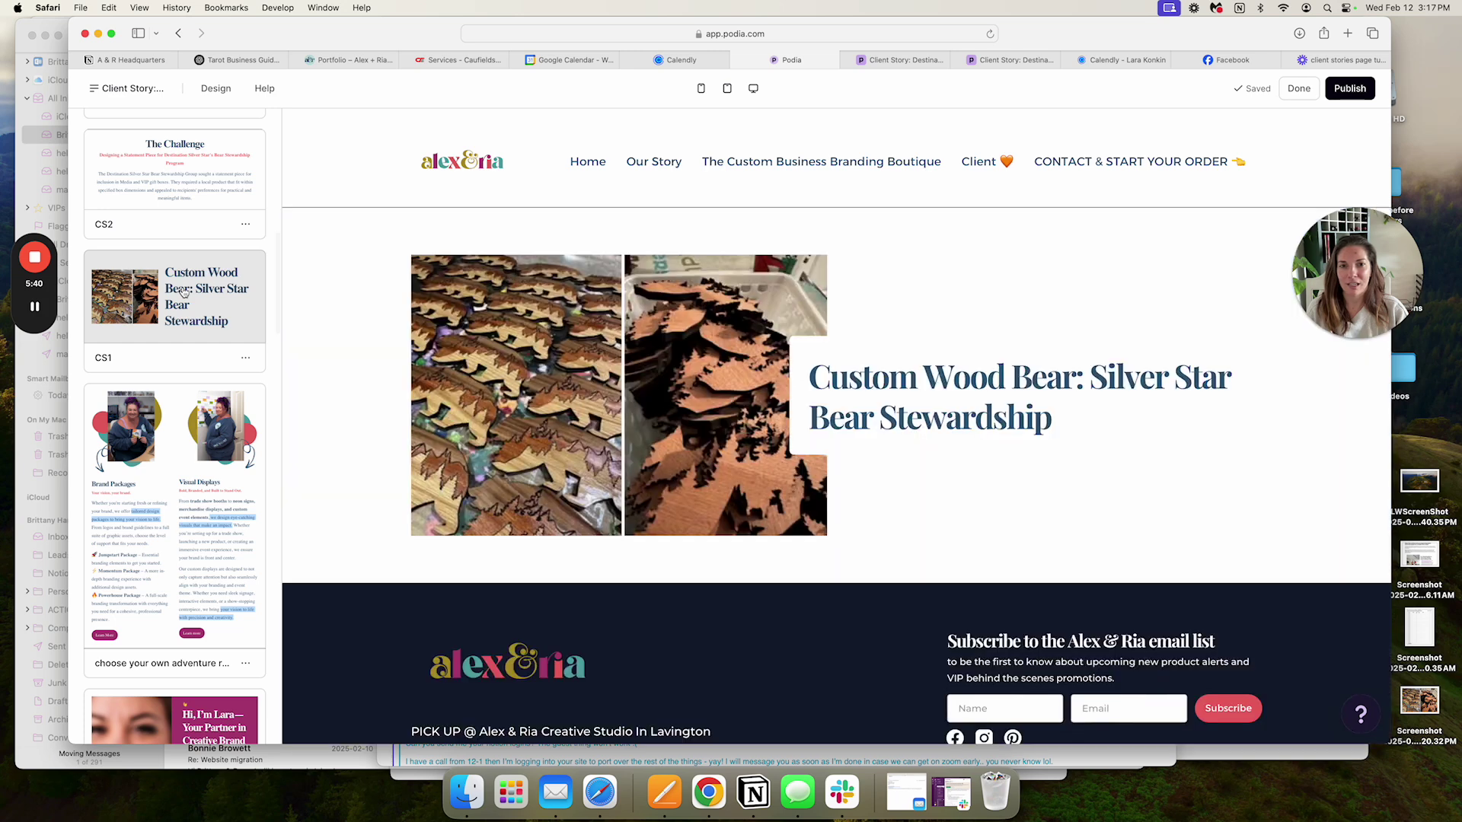
Step: Insert the saved section CS2, "The Challenge", below the Custom Wood Bear title section
{"action": "left_click", "coordinate": [836, 582]}
{"action": "left_click", "coordinate": [172, 200]}
{"action": "scroll", "coordinate": [175, 411], "scroll_direction": "down", "scroll_amount": 10}
{"action": "left_click", "coordinate": [183, 473]}
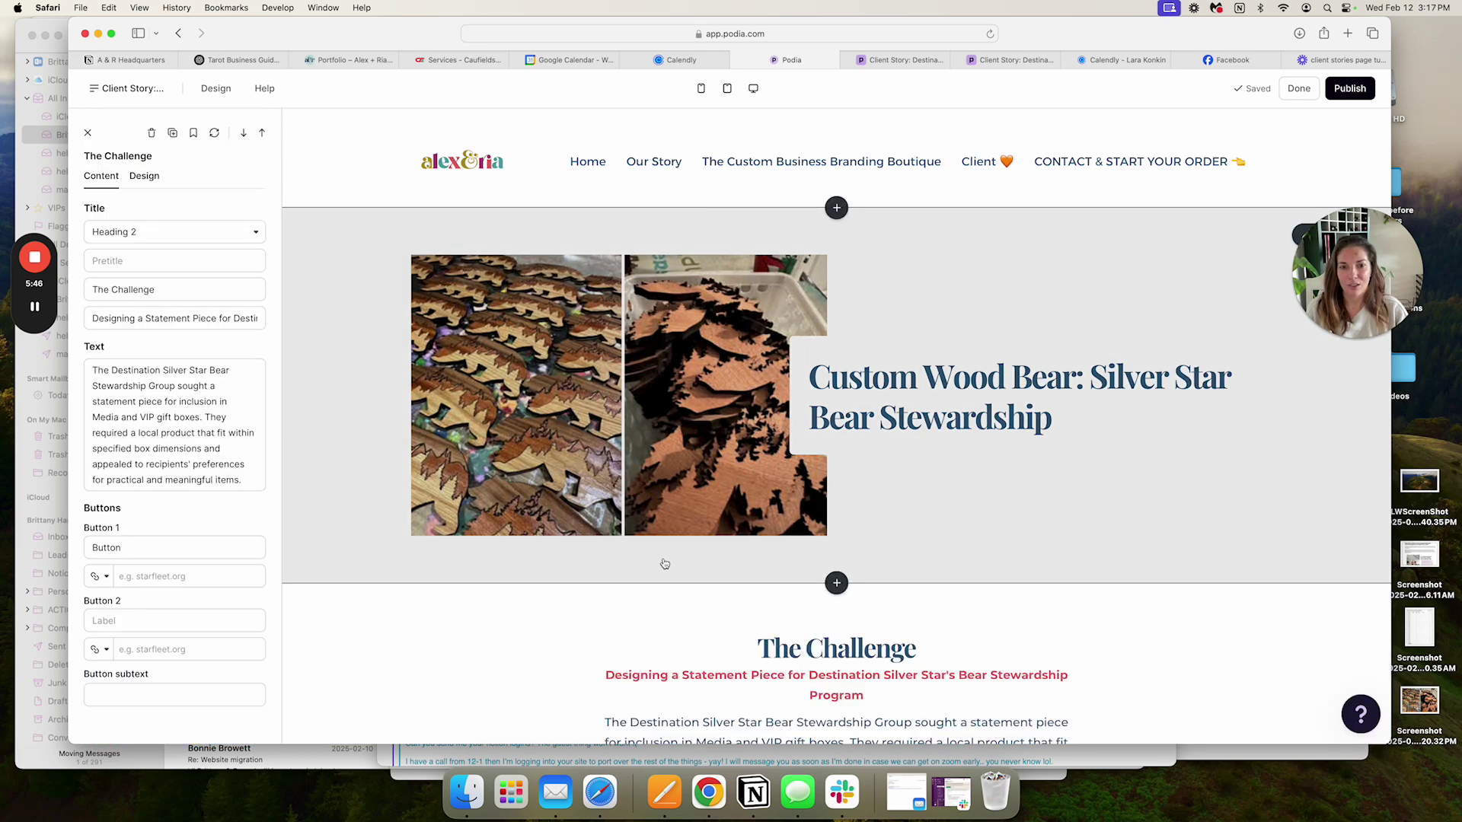
Step: Insert the saved section CS3, "The Solution" grid, below The Challenge section
{"action": "left_click", "coordinate": [435, 283]}
{"action": "left_click", "coordinate": [146, 188]}
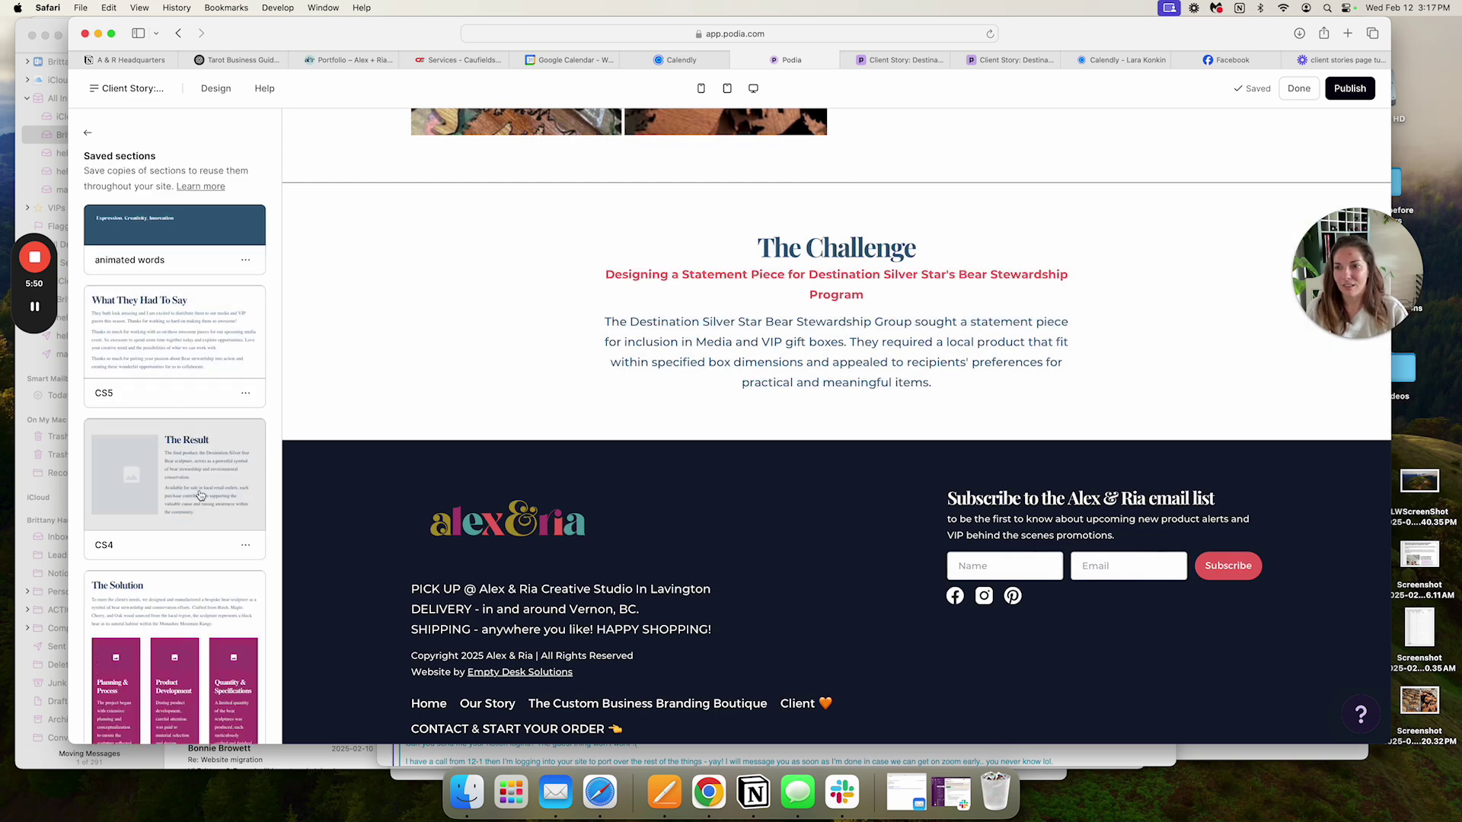
{"action": "scroll", "coordinate": [195, 565], "scroll_direction": "down", "scroll_amount": 3}
{"action": "left_click", "coordinate": [194, 565]}
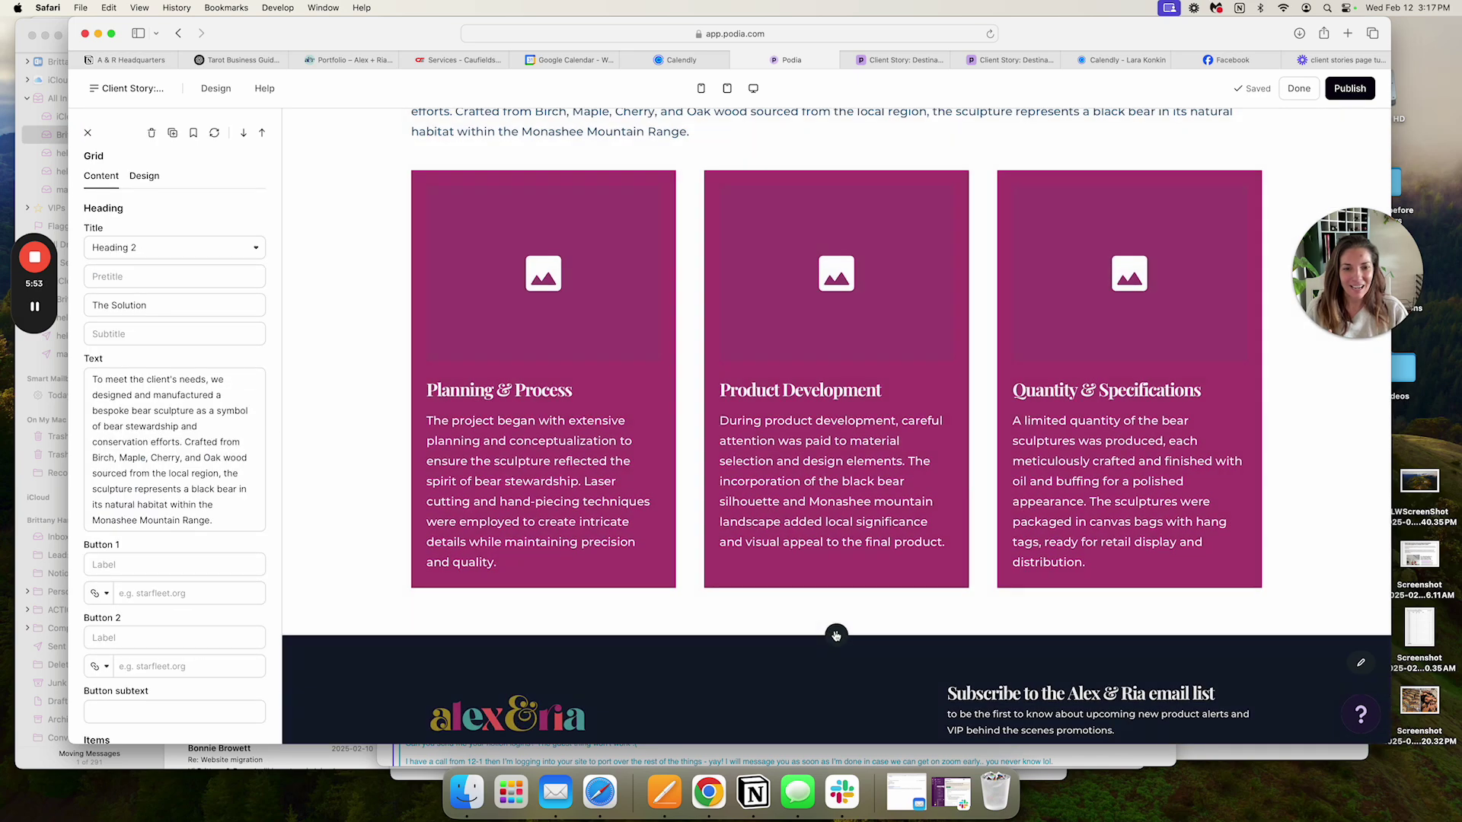
Step: Insert the saved sections CS4, "The Result", and CS5, "What They Had To Say", in that order below The Solution grid
{"action": "left_click", "coordinate": [836, 636]}
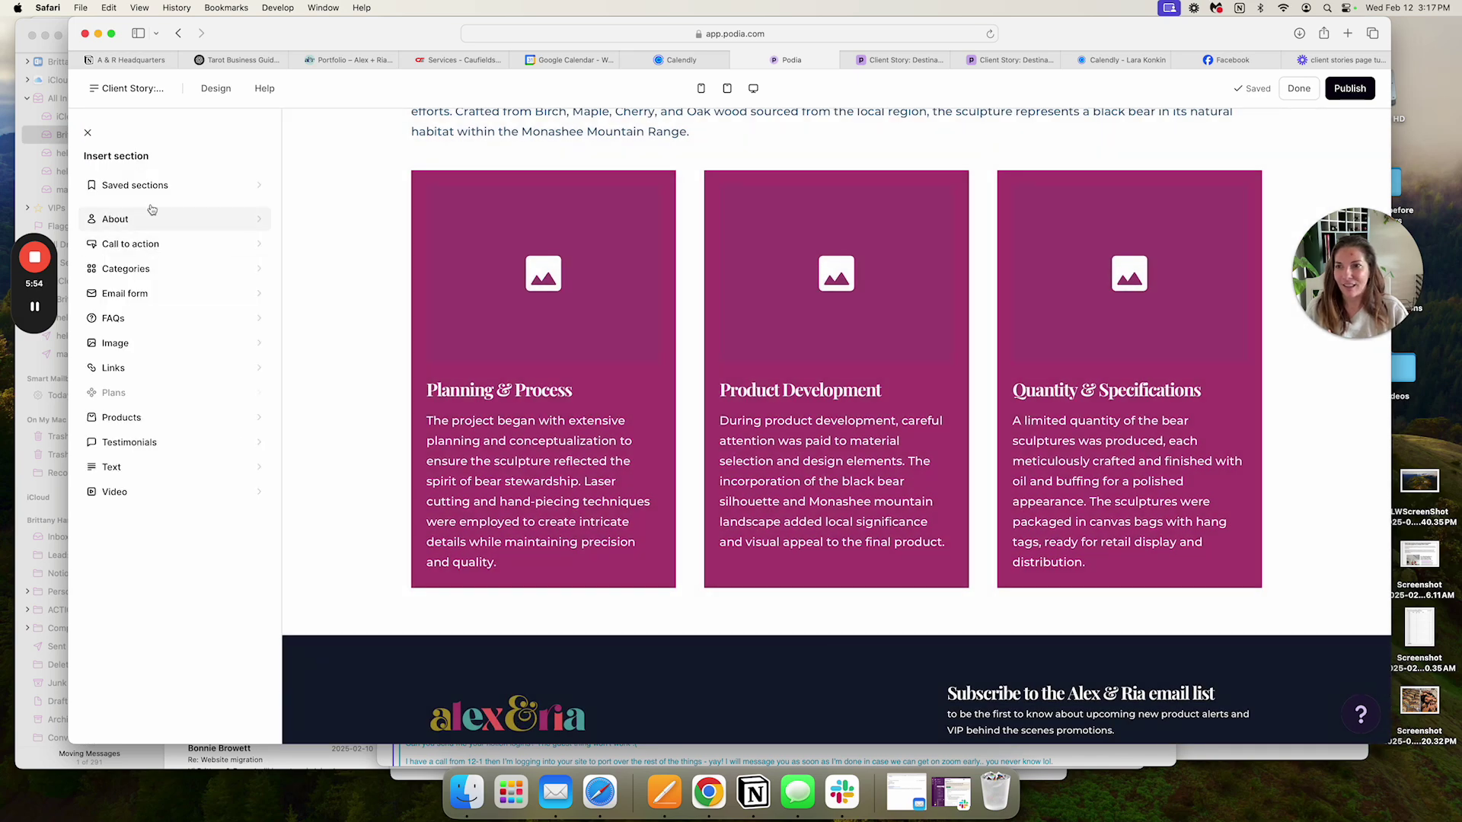
{"action": "left_click", "coordinate": [196, 228]}
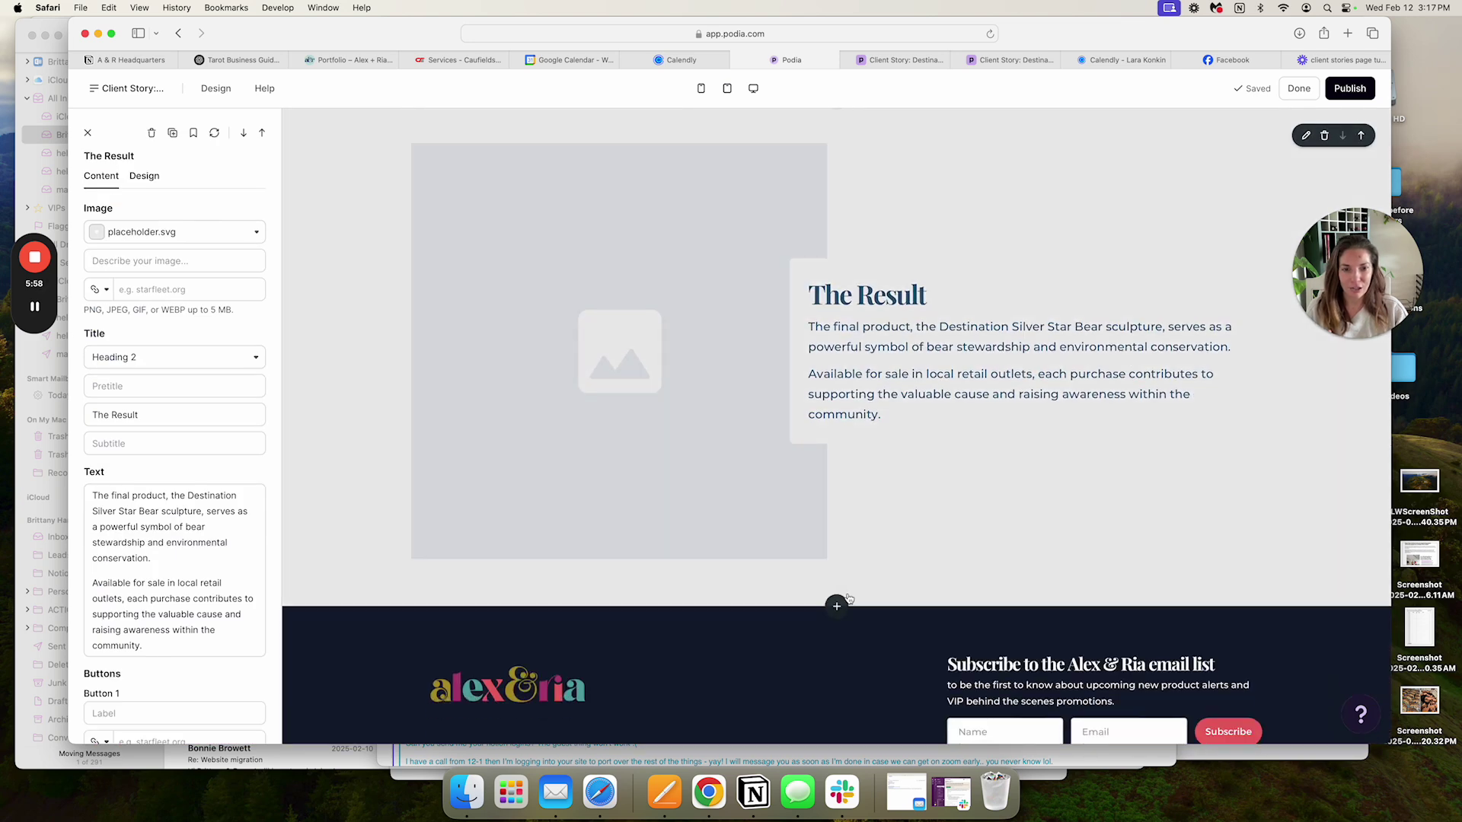
{"action": "left_click", "coordinate": [444, 390]}
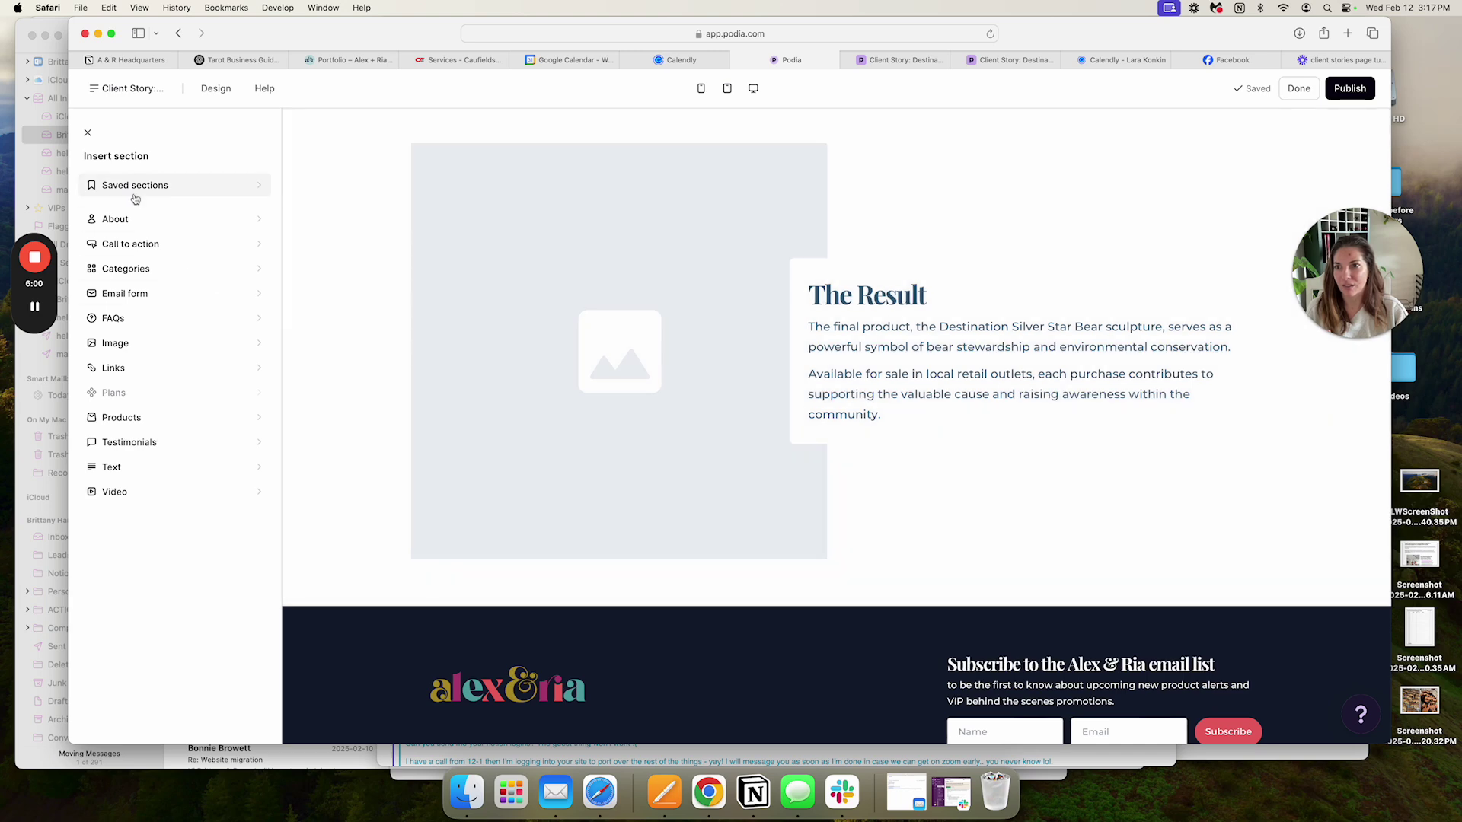
{"action": "left_click", "coordinate": [135, 198]}
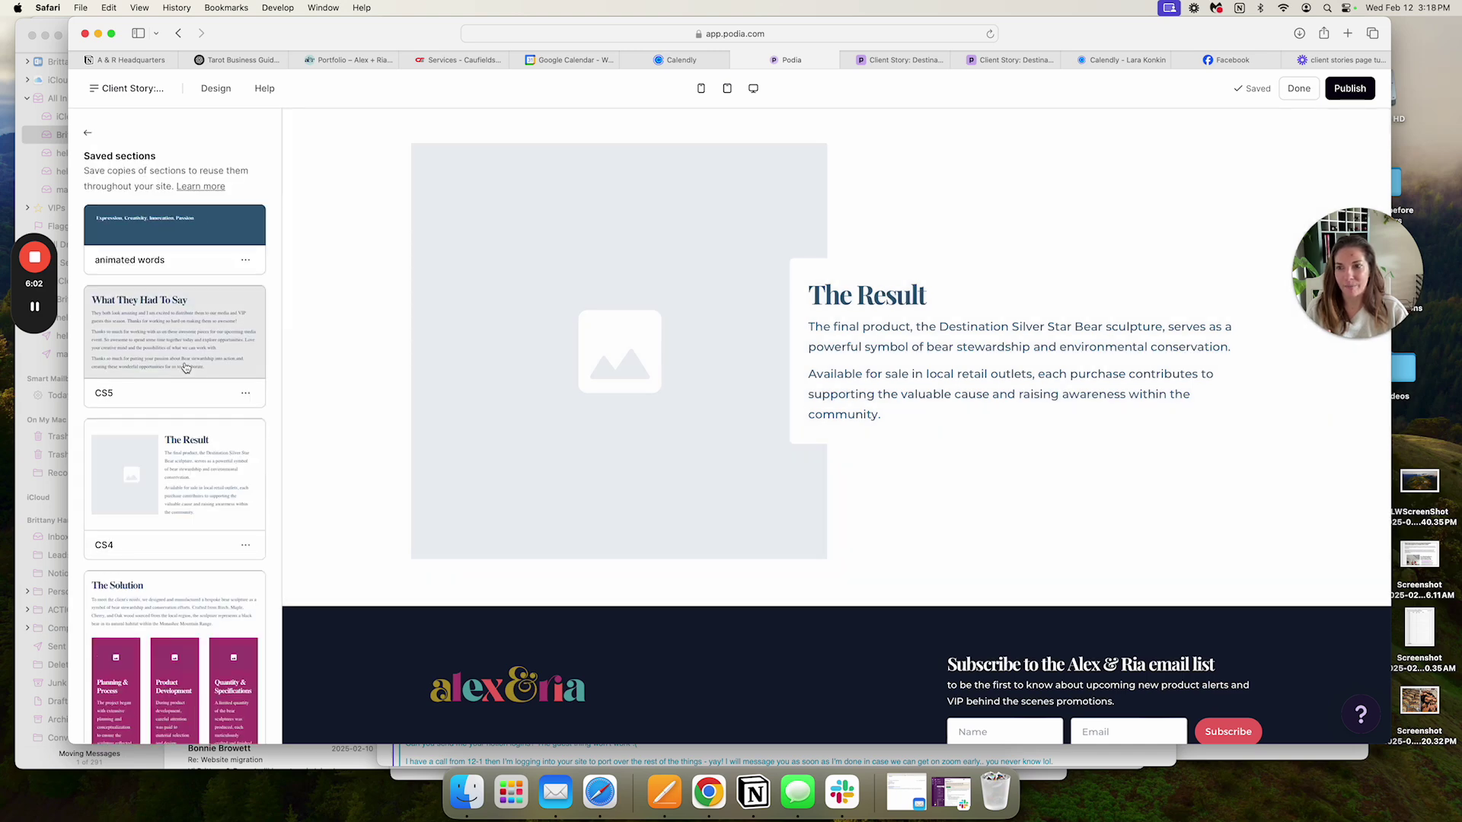
{"action": "left_click", "coordinate": [186, 366]}
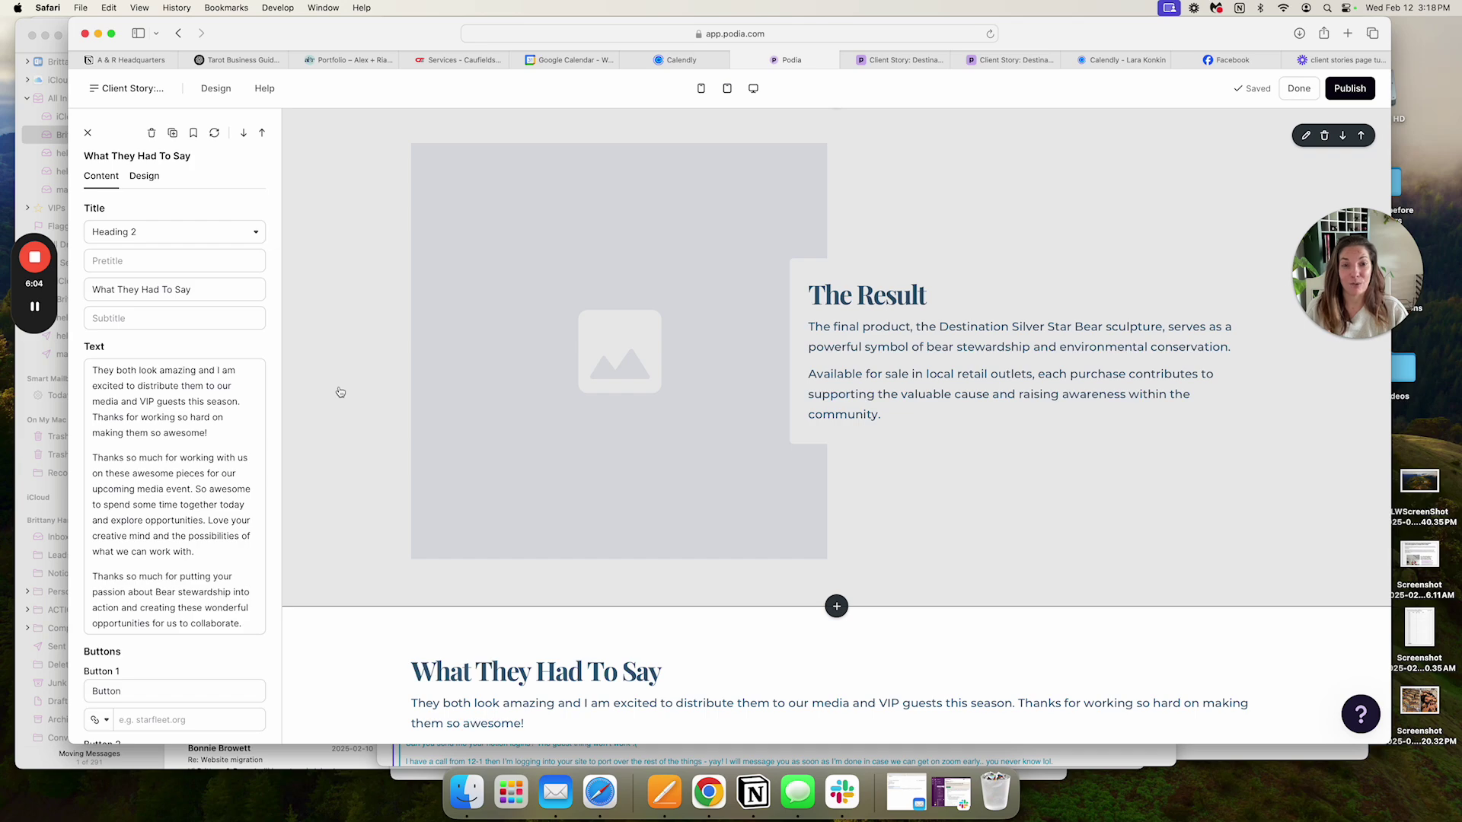
Step: Replace the title section's bear image with 9F209FF3-58F9-495F-8C20-BB60B0746FD1.jpg uploaded from the Downloads folder
{"action": "scroll", "coordinate": [340, 392], "scroll_direction": "up", "scroll_amount": 15}
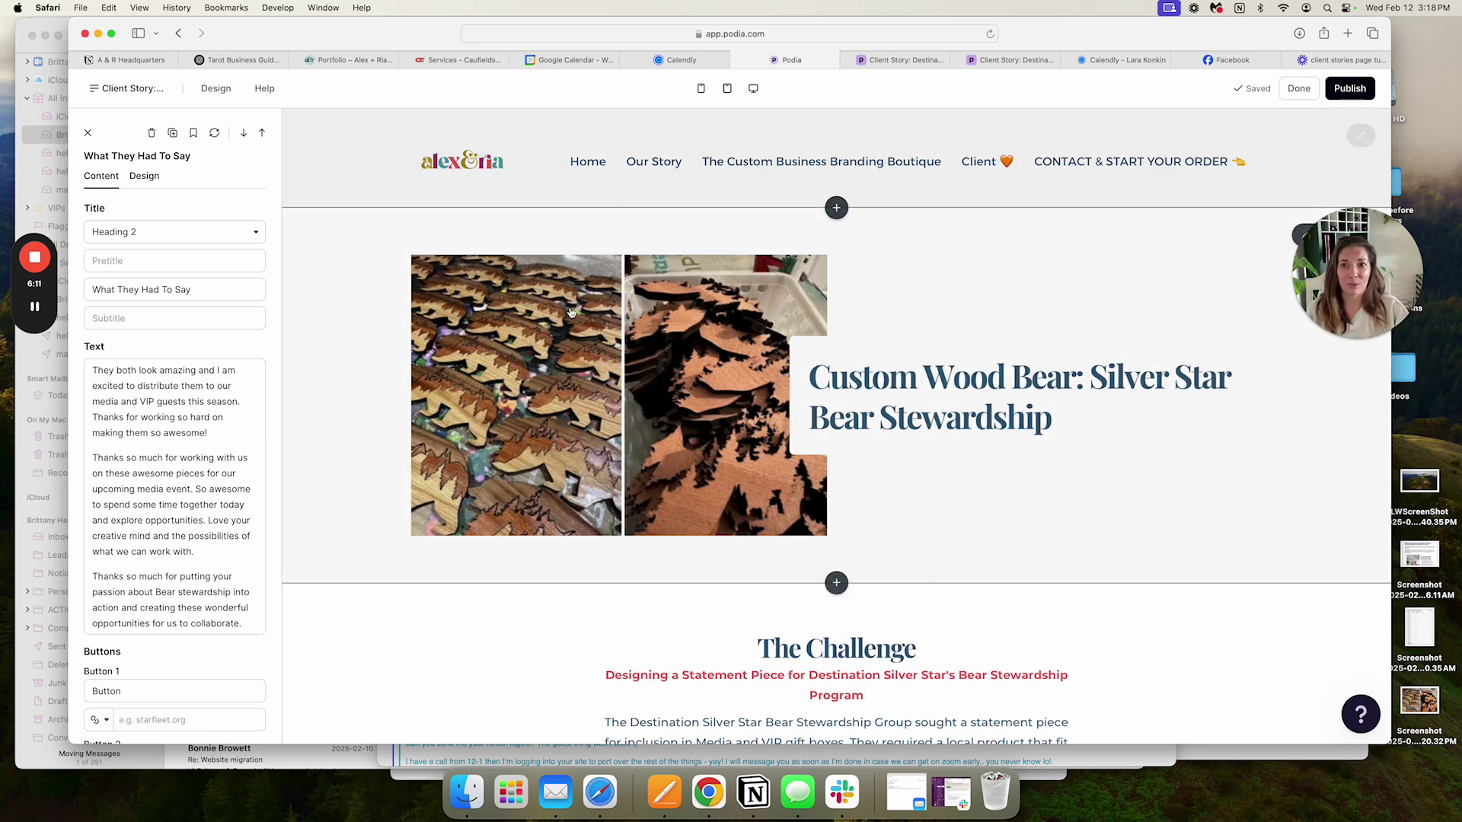
{"action": "left_click", "coordinate": [588, 317]}
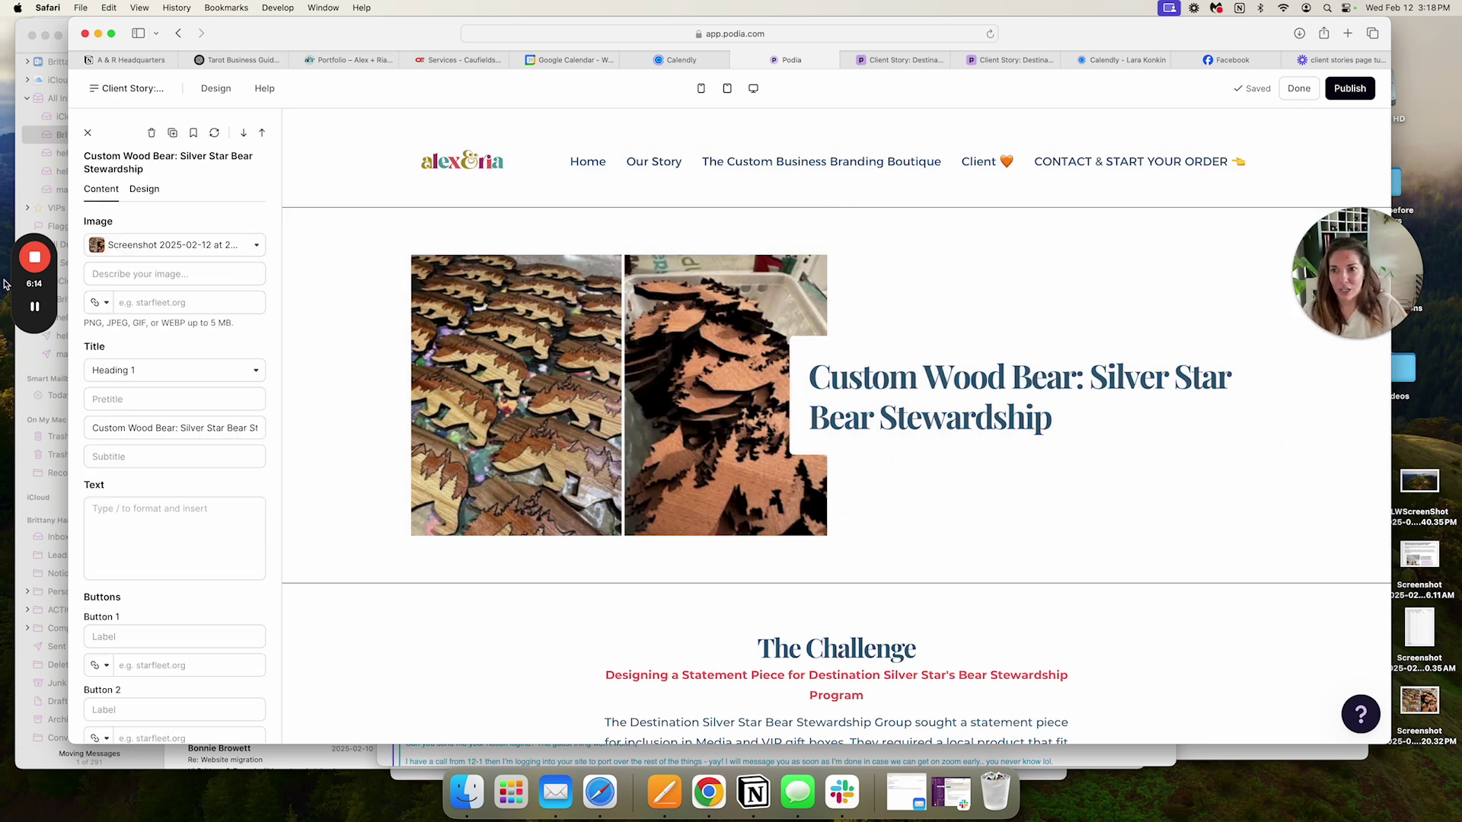
{"action": "left_click", "coordinate": [146, 251]}
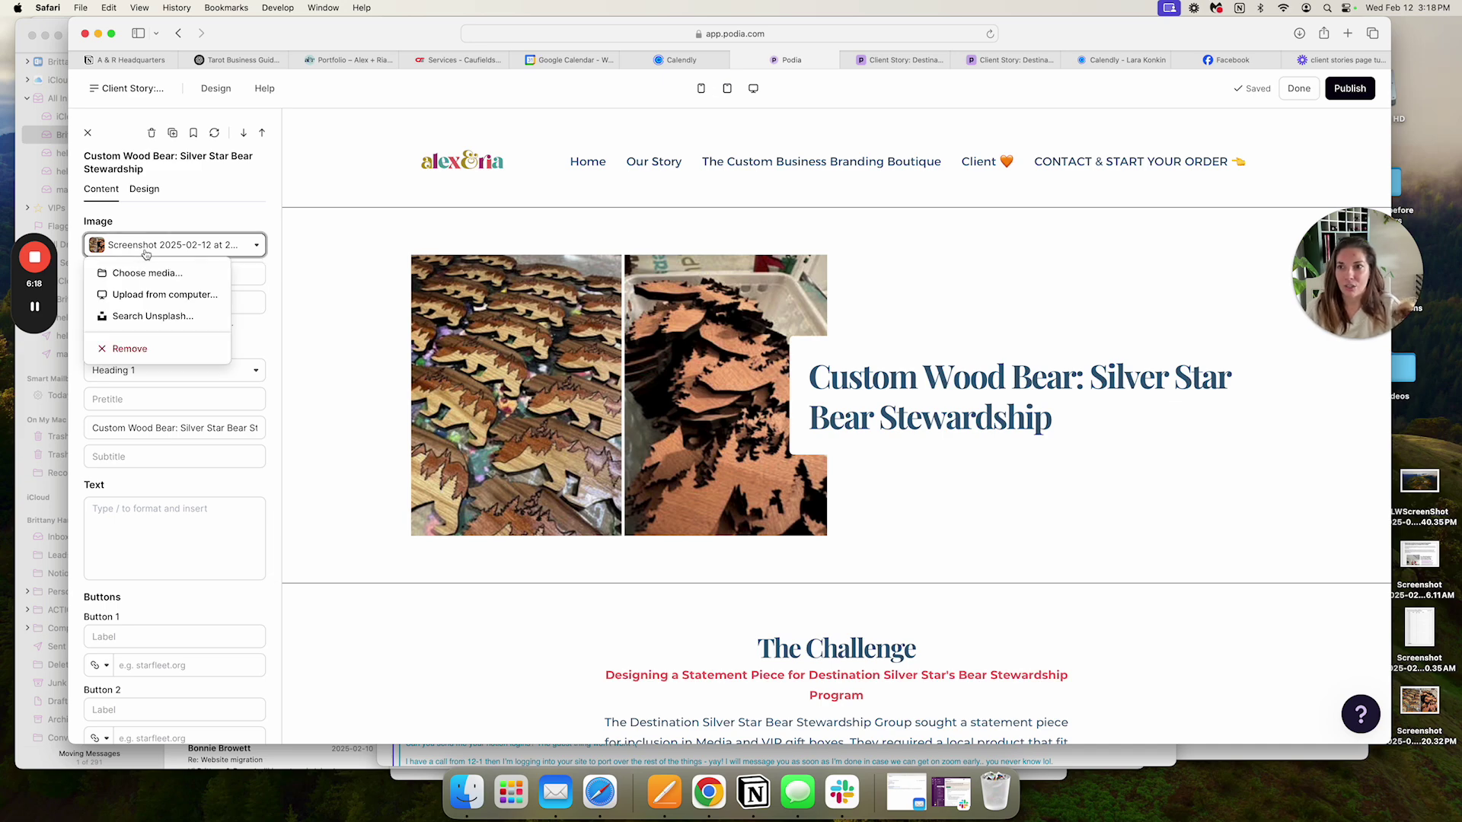
{"action": "left_click", "coordinate": [169, 285]}
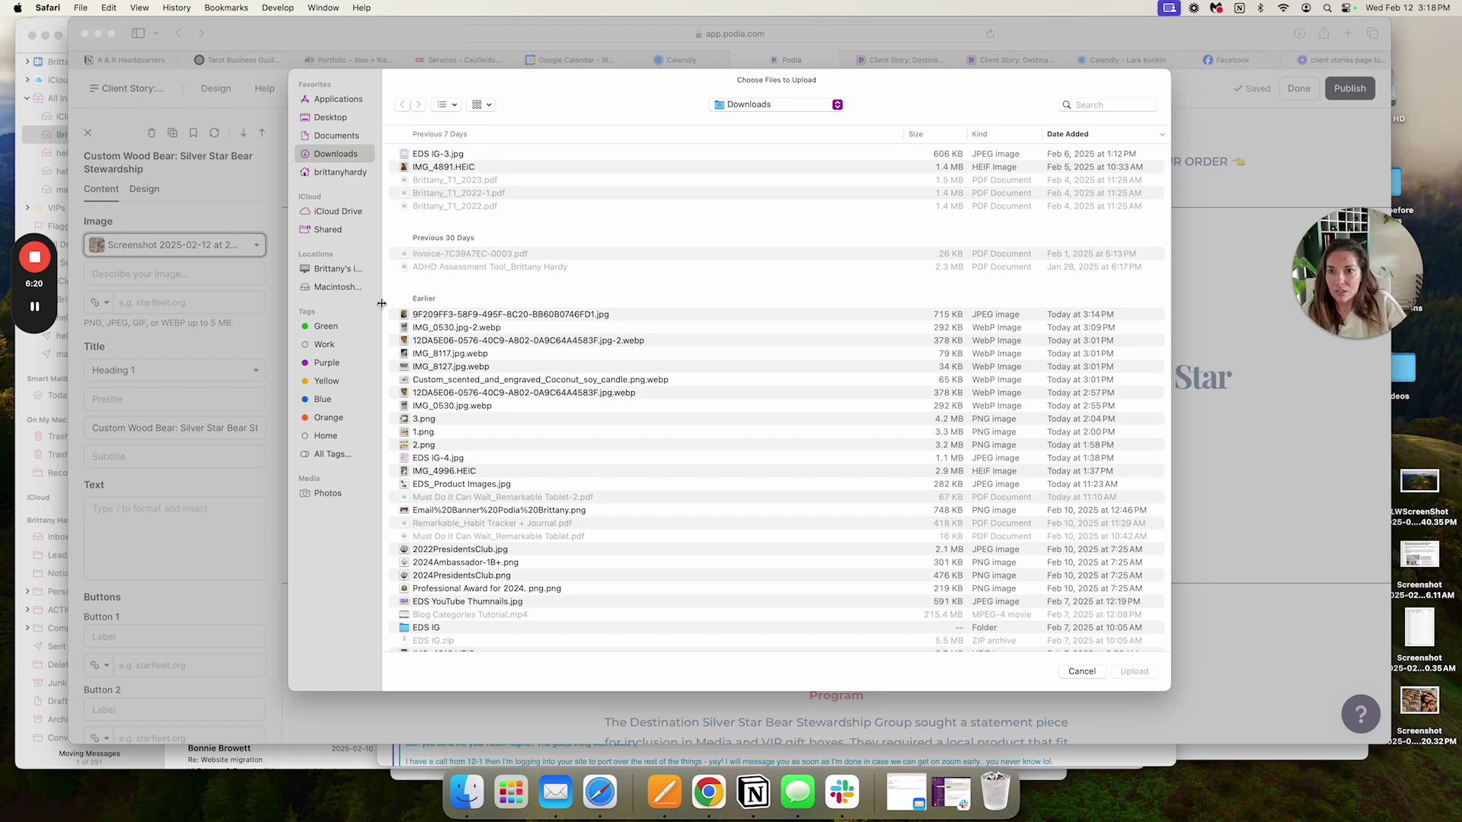
{"action": "left_click", "coordinate": [445, 315]}
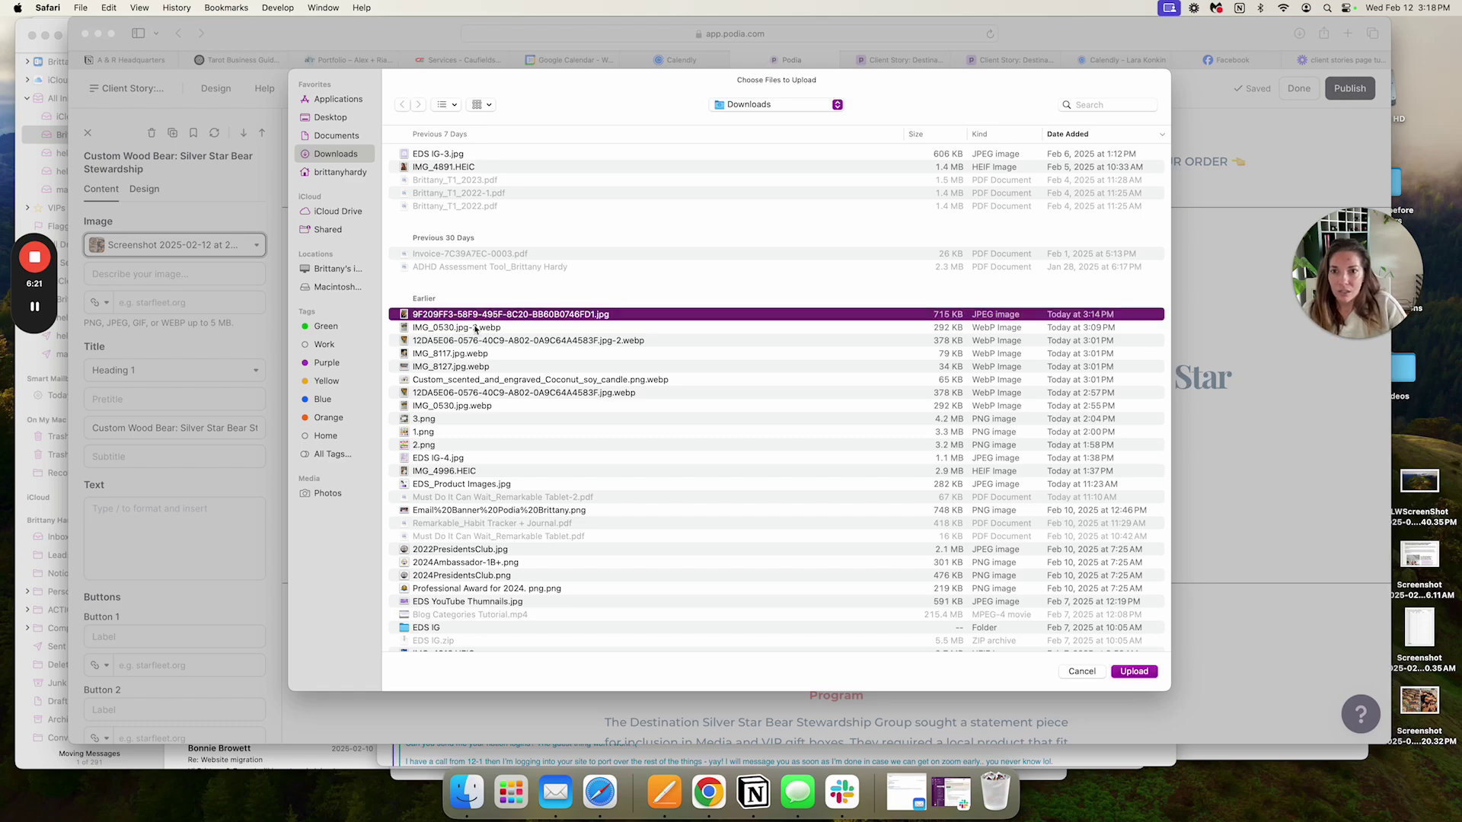
{"action": "left_click", "coordinate": [1146, 672]}
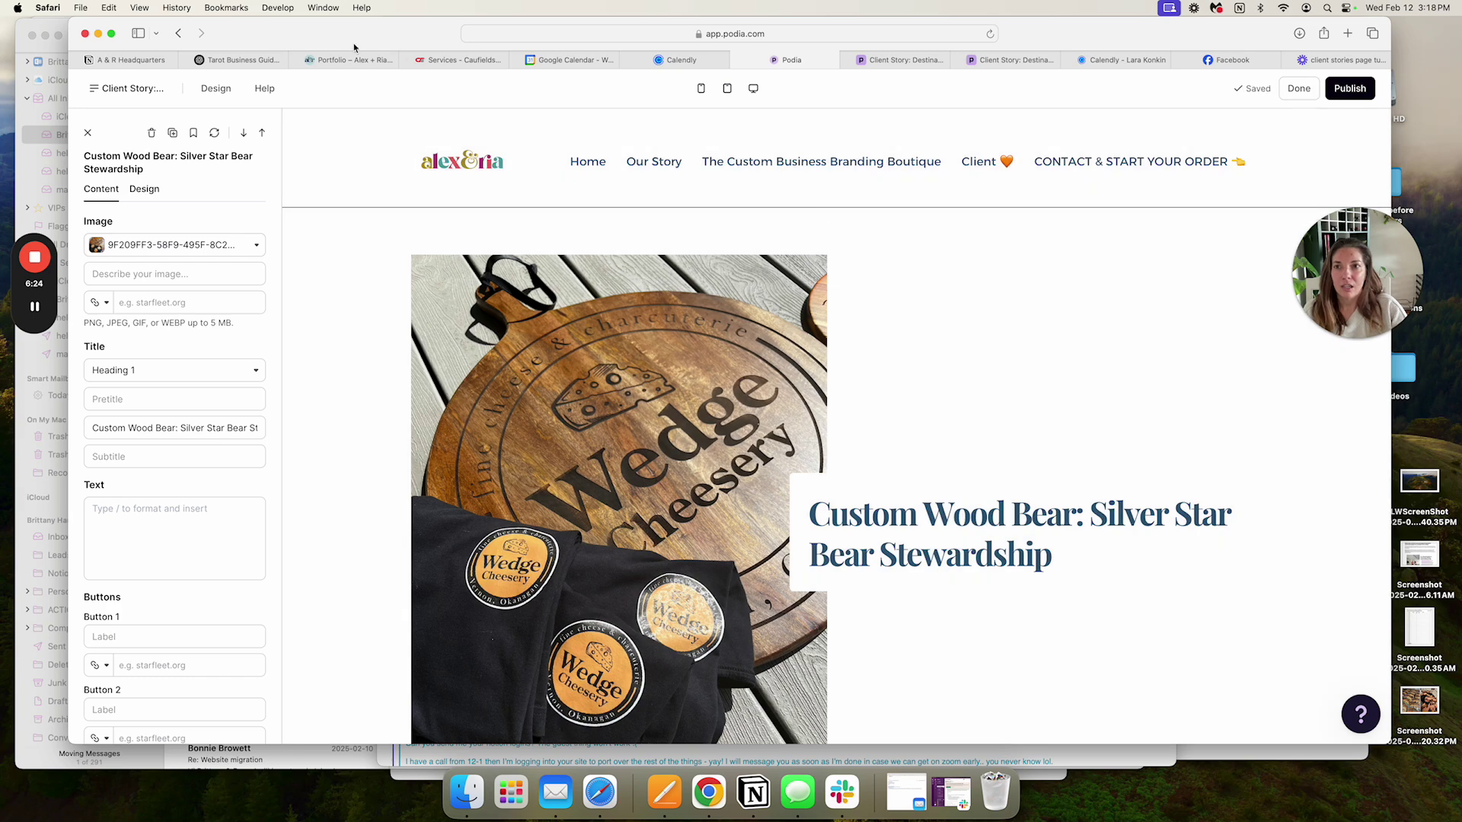
Step: Copy the heading from the old site's Wedge Cheesery project page and set the title section's heading to "Custom Cheese Boards: Wedge Cheesery"
{"action": "left_click", "coordinate": [351, 59]}
{"action": "left_click", "coordinate": [983, 390]}
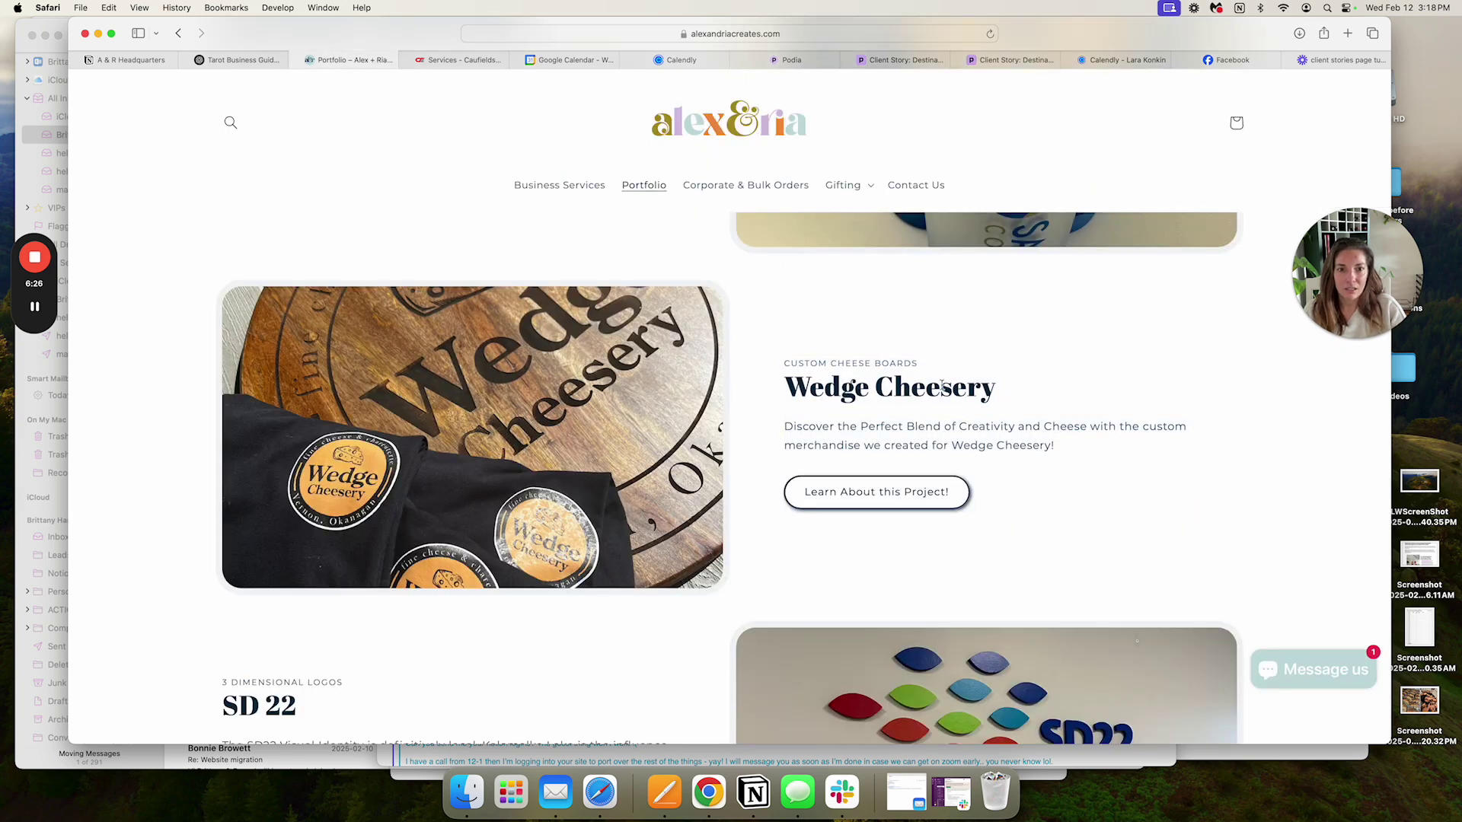
{"action": "left_click", "coordinate": [929, 497]}
{"action": "left_click_drag", "start_coordinate": [870, 477], "coordinate": [572, 424]}
{"action": "key", "text": "super+c"}
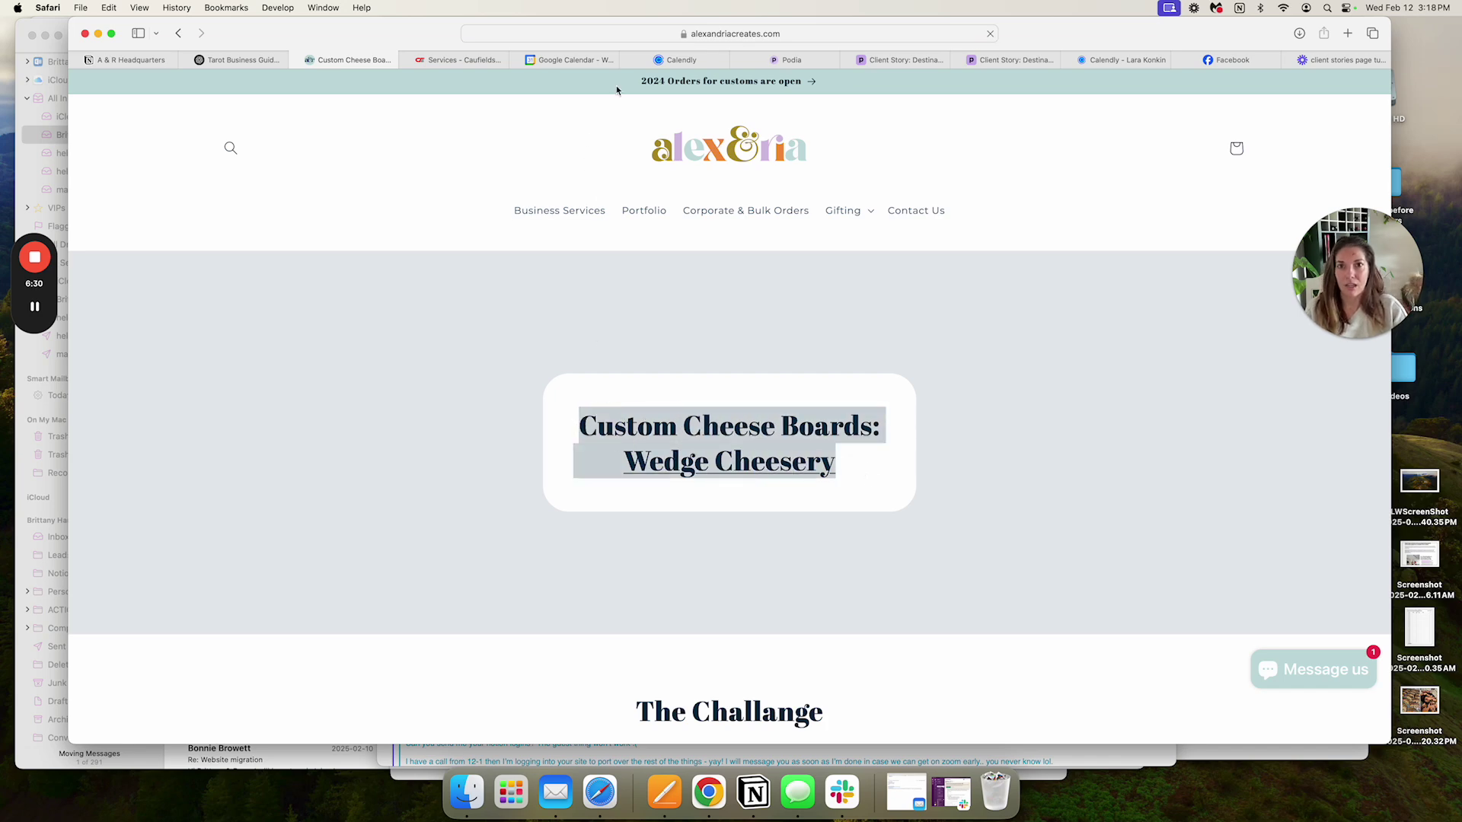
{"action": "left_click", "coordinate": [790, 60]}
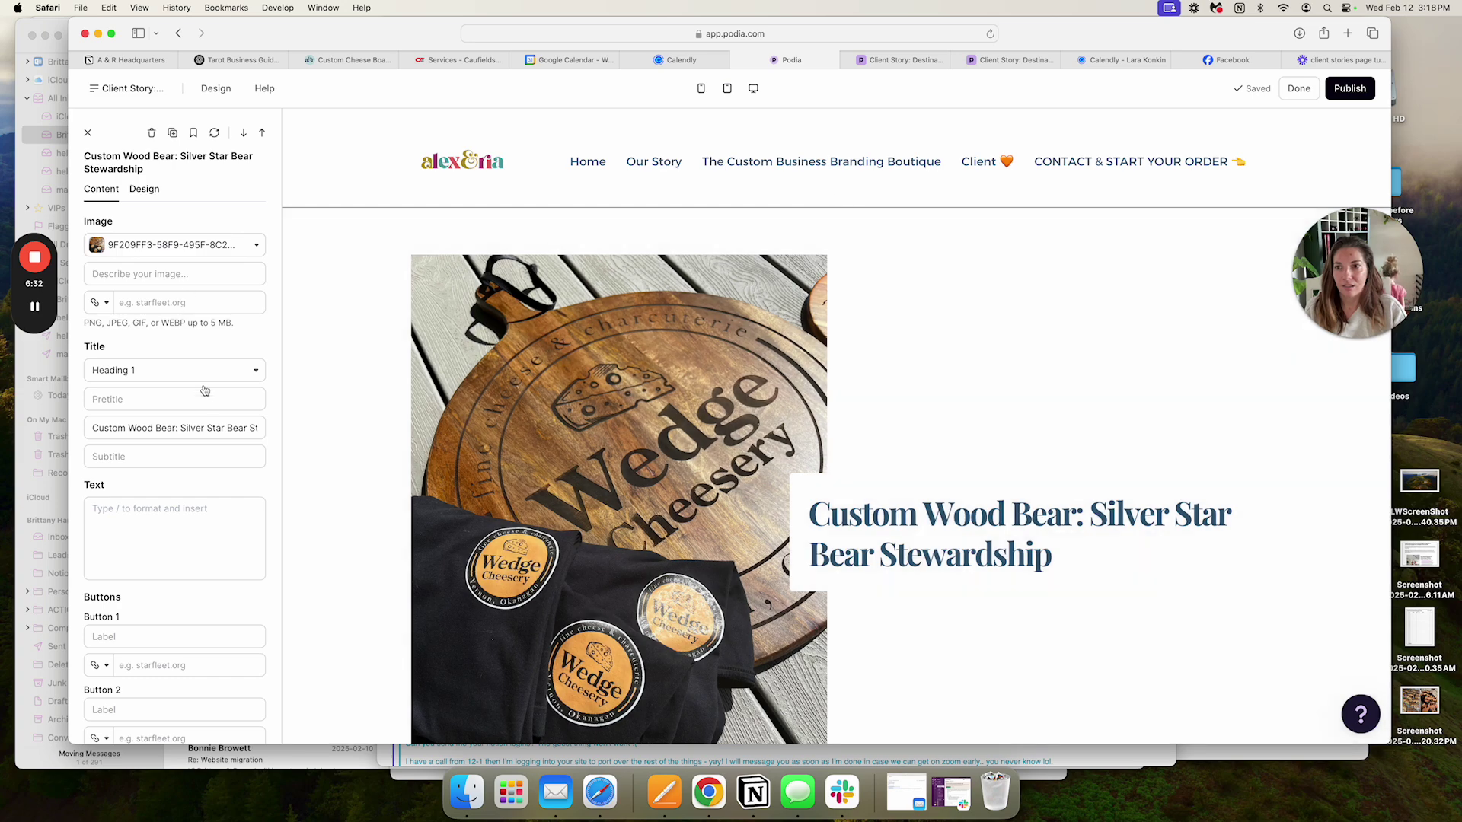
{"action": "triple_click", "coordinate": [230, 429]}
{"action": "key", "text": "super+v"}
Step: Replace The Challenge section's body text with the bold line and paragraph copied from the challenge section of the old Wedge Cheesery page
{"action": "scroll", "coordinate": [511, 427], "scroll_direction": "down", "scroll_amount": 8}
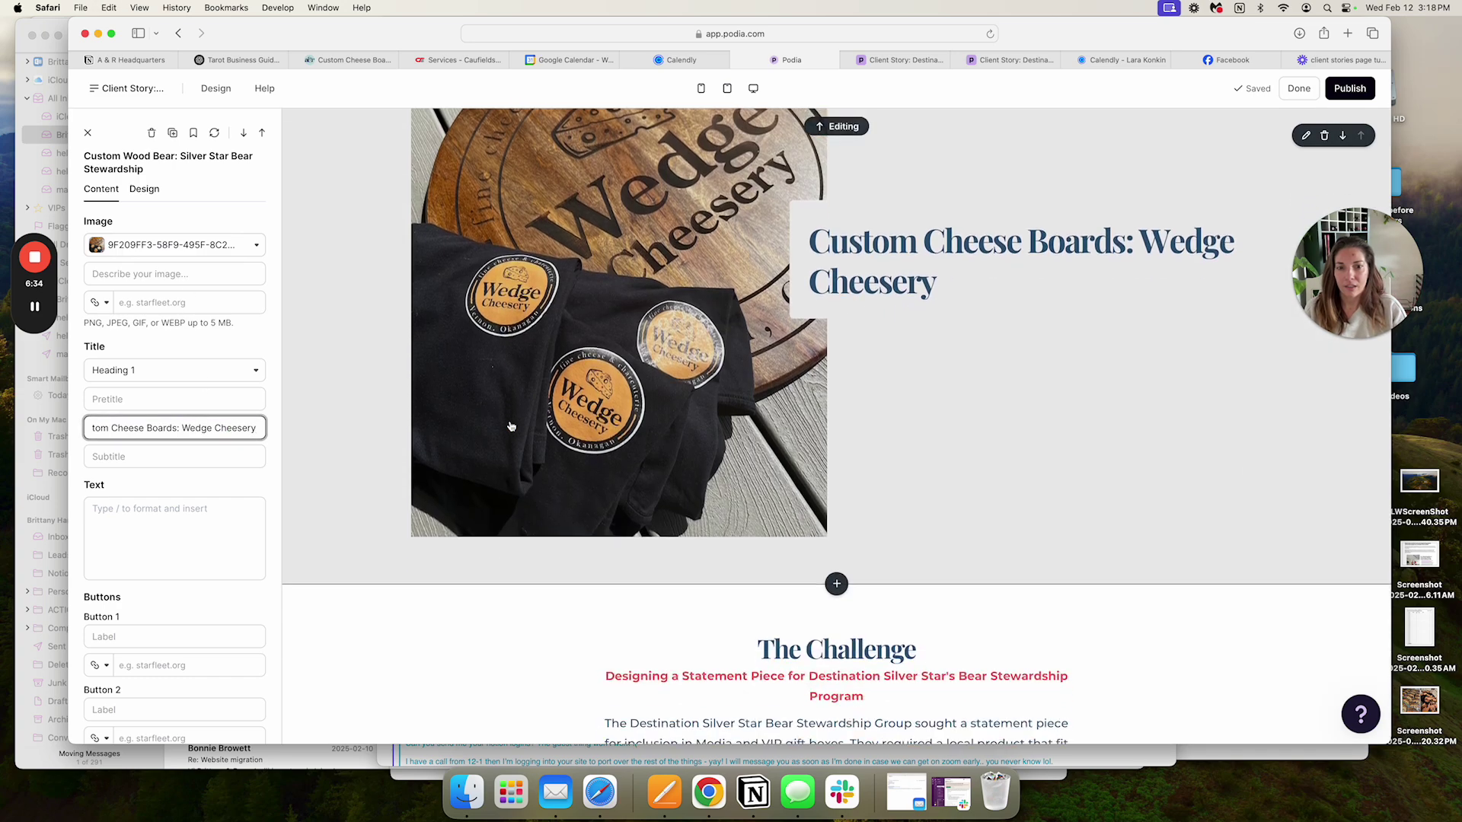
{"action": "left_click", "coordinate": [511, 426]}
{"action": "left_click", "coordinate": [346, 59]}
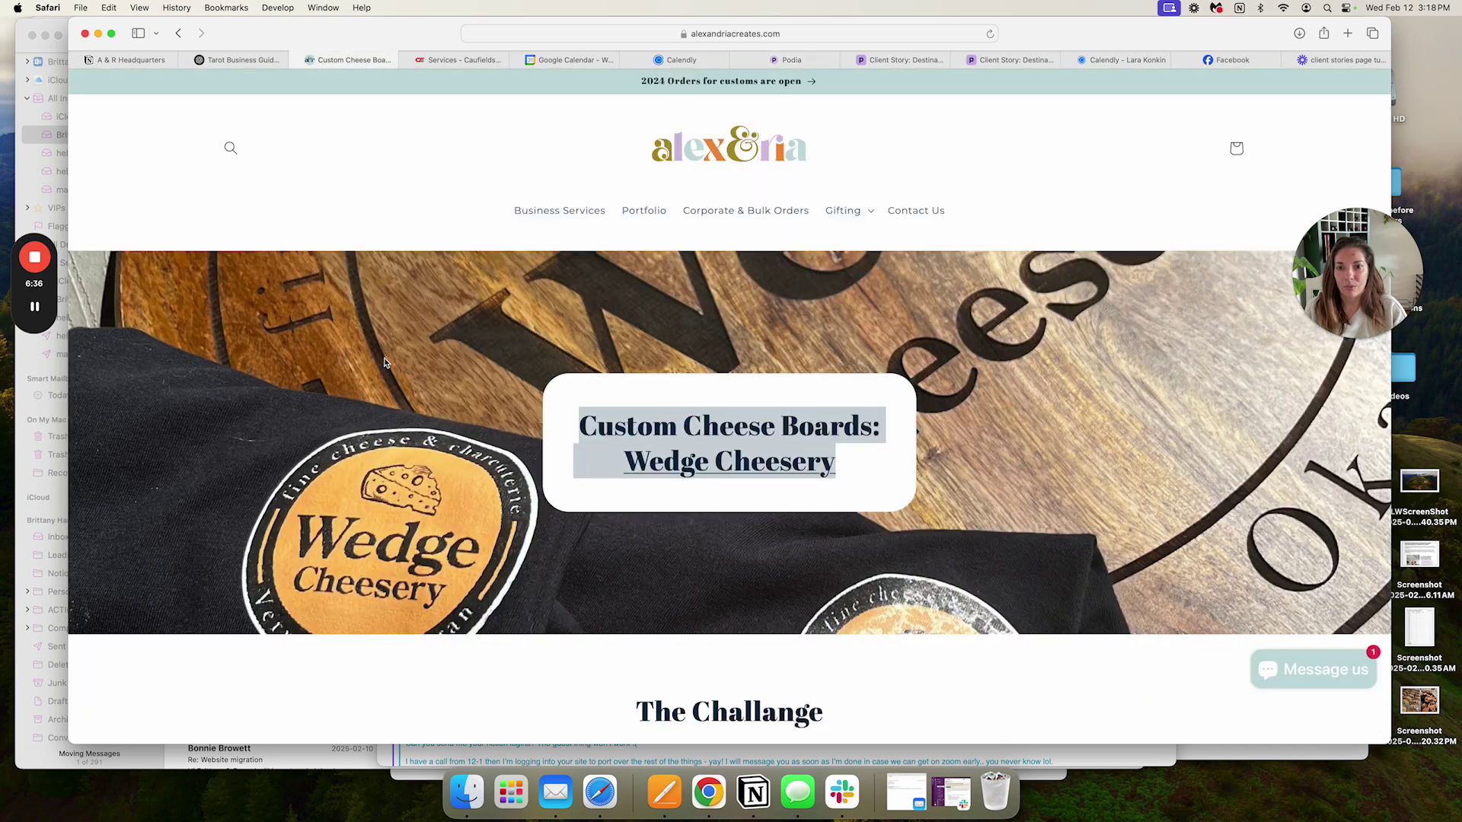
{"action": "scroll", "coordinate": [389, 367], "scroll_direction": "down", "scroll_amount": 5}
{"action": "left_click_drag", "start_coordinate": [1014, 509], "coordinate": [482, 436]}
{"action": "key", "text": "super+c"}
{"action": "scroll", "coordinate": [513, 454], "scroll_direction": "up", "scroll_amount": 1}
{"action": "left_click", "coordinate": [784, 60]}
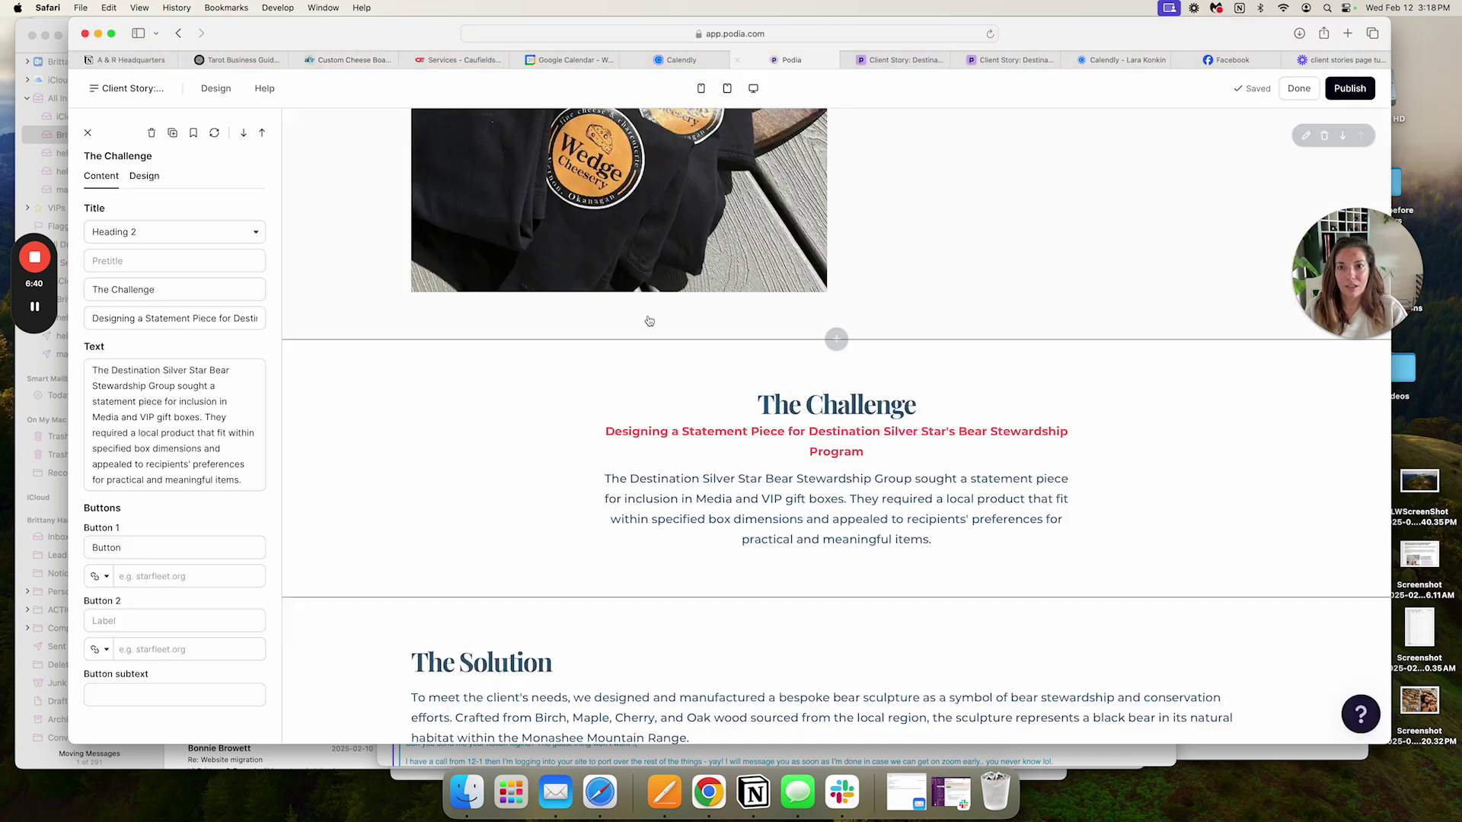
{"action": "left_click", "coordinate": [168, 480]}
{"action": "key", "text": "super+a"}
{"action": "key", "text": "super+v"}
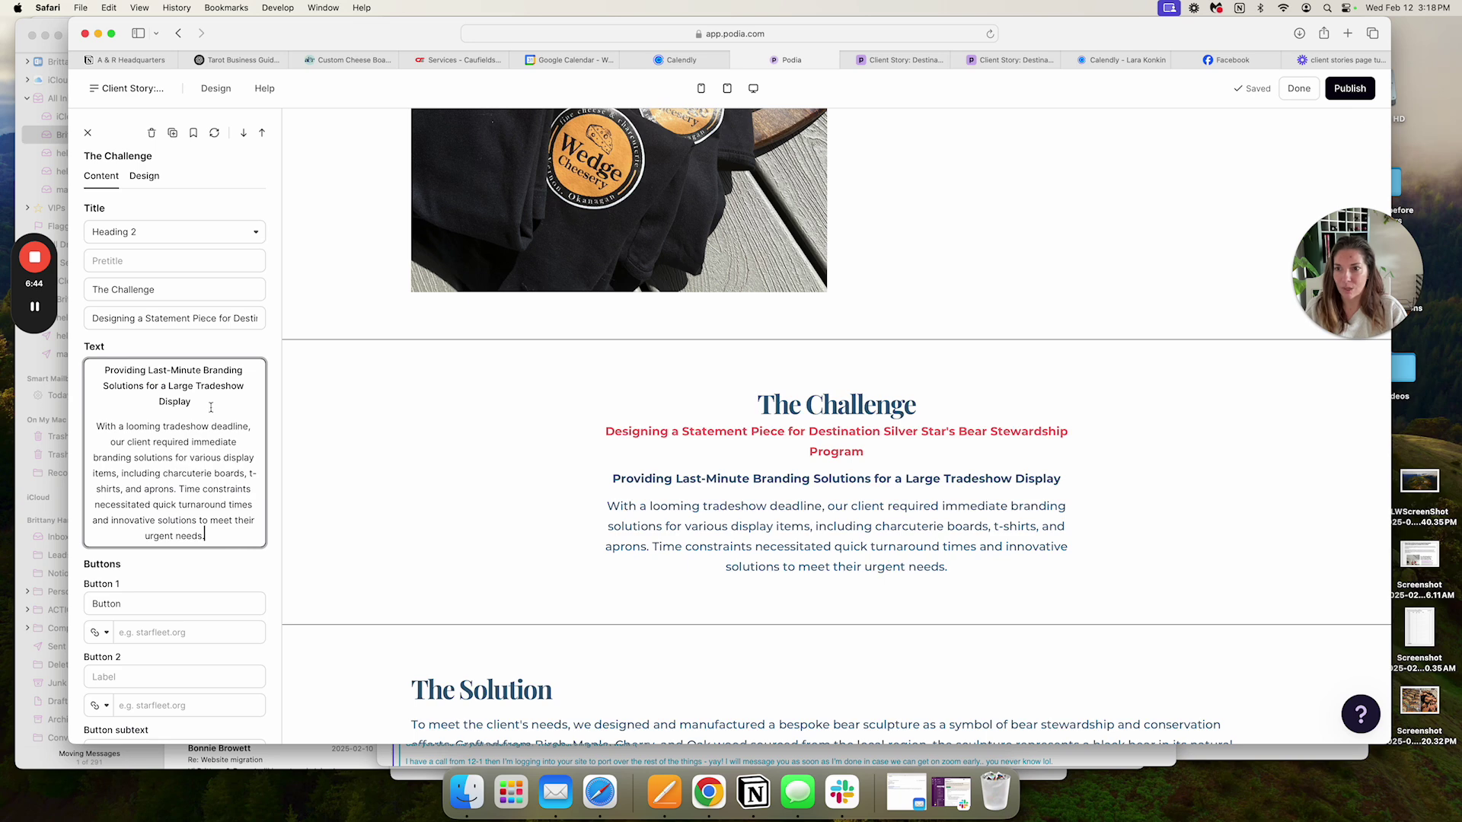
Step: Move "Providing Last-Minute Branding Solutions for a Large Tradeshow Display" from The Challenge body text into its subtitle and remove the leftover blank line
{"action": "left_click_drag", "start_coordinate": [210, 407], "coordinate": [86, 365]}
{"action": "key", "text": "super+c"}
{"action": "key", "text": "BackSpace"}
{"action": "triple_click", "coordinate": [175, 318]}
{"action": "key", "text": "super+v"}
{"action": "left_click", "coordinate": [97, 394]}
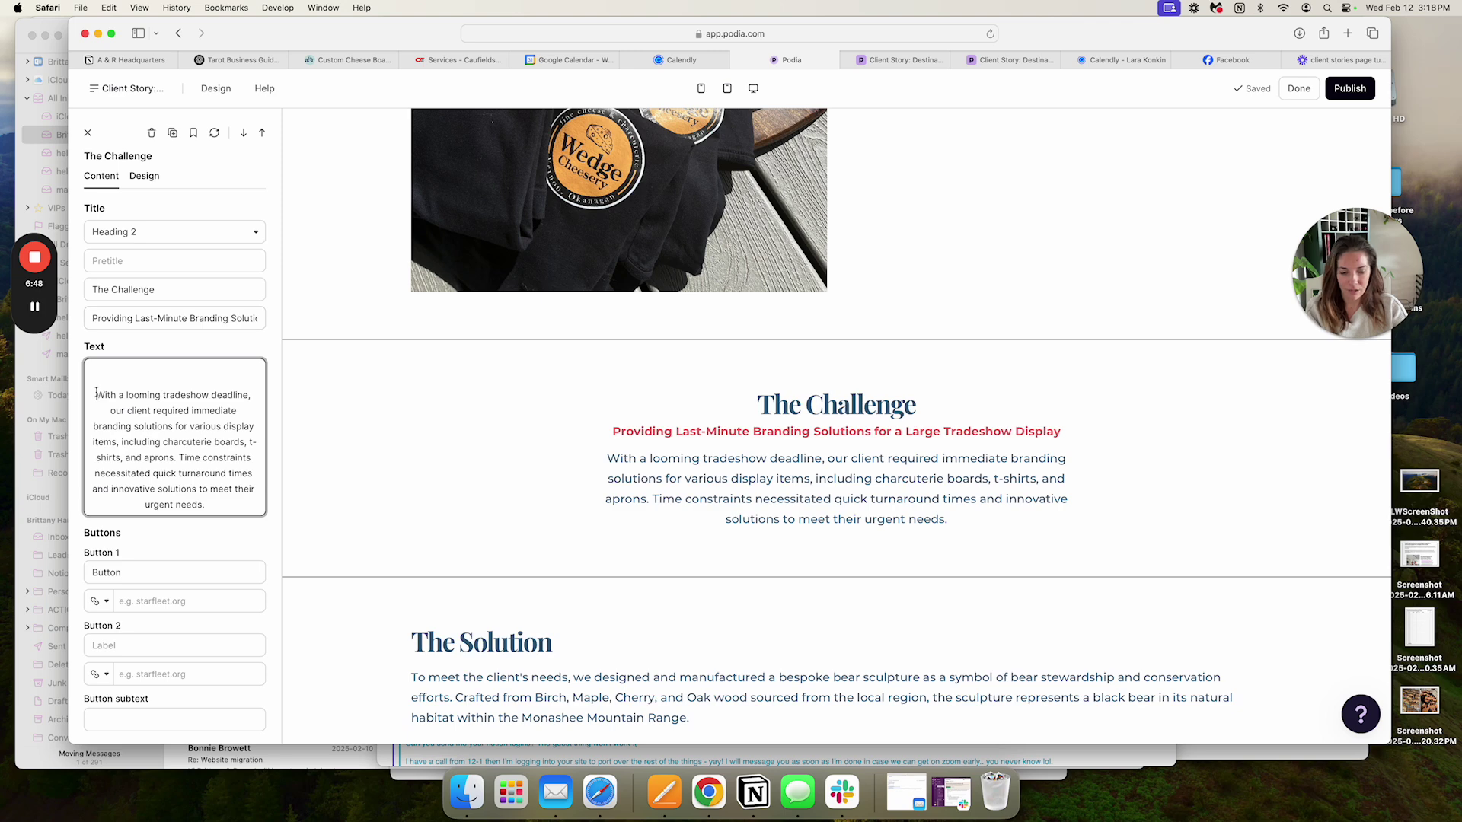
{"action": "key", "text": "BackSpace"}
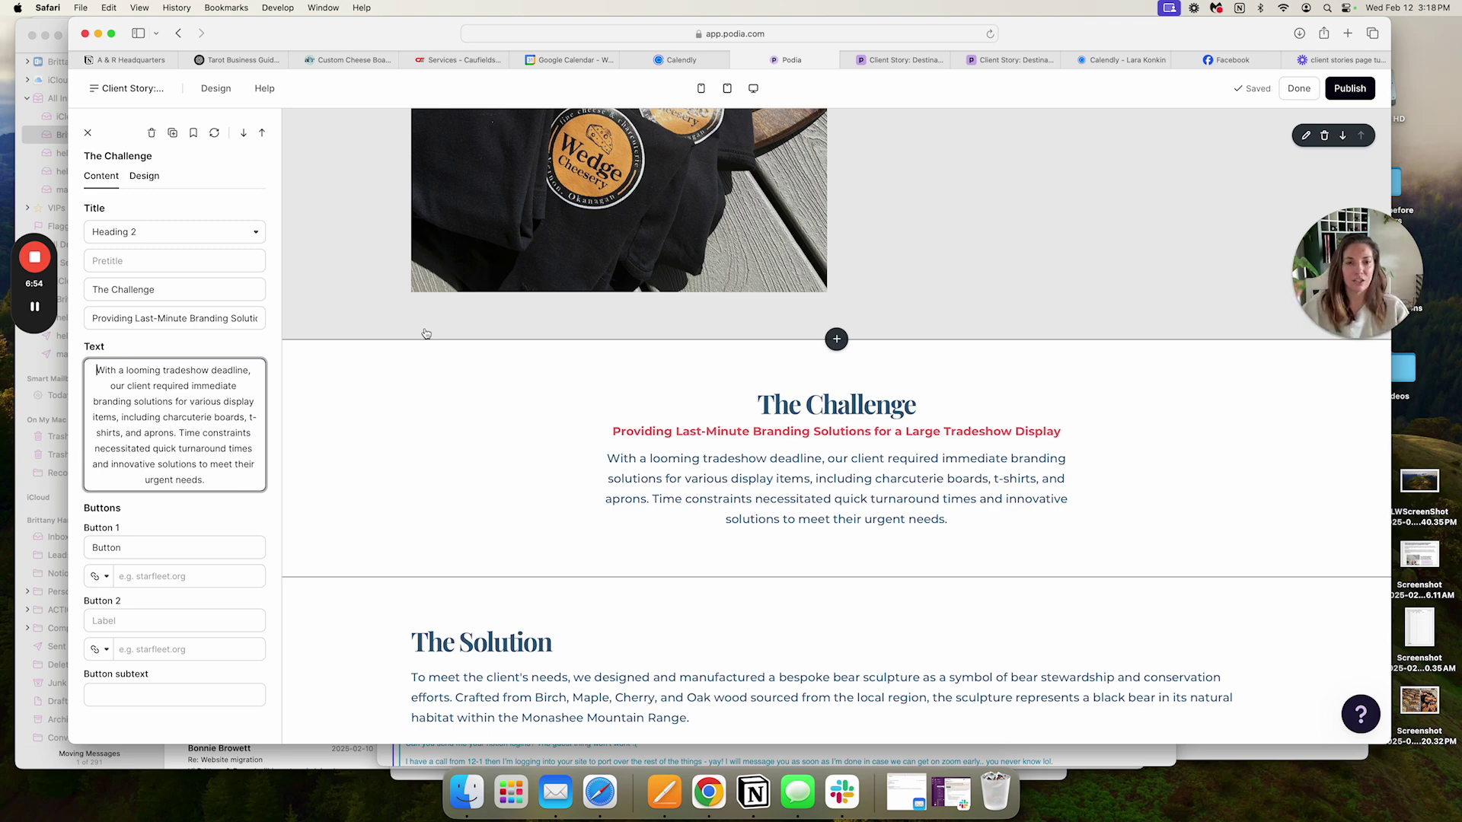
Step: Replace The Solution grid's intro text with the solution paragraph copied from the old Wedge Cheesery page
{"action": "scroll", "coordinate": [426, 333], "scroll_direction": "down", "scroll_amount": 5}
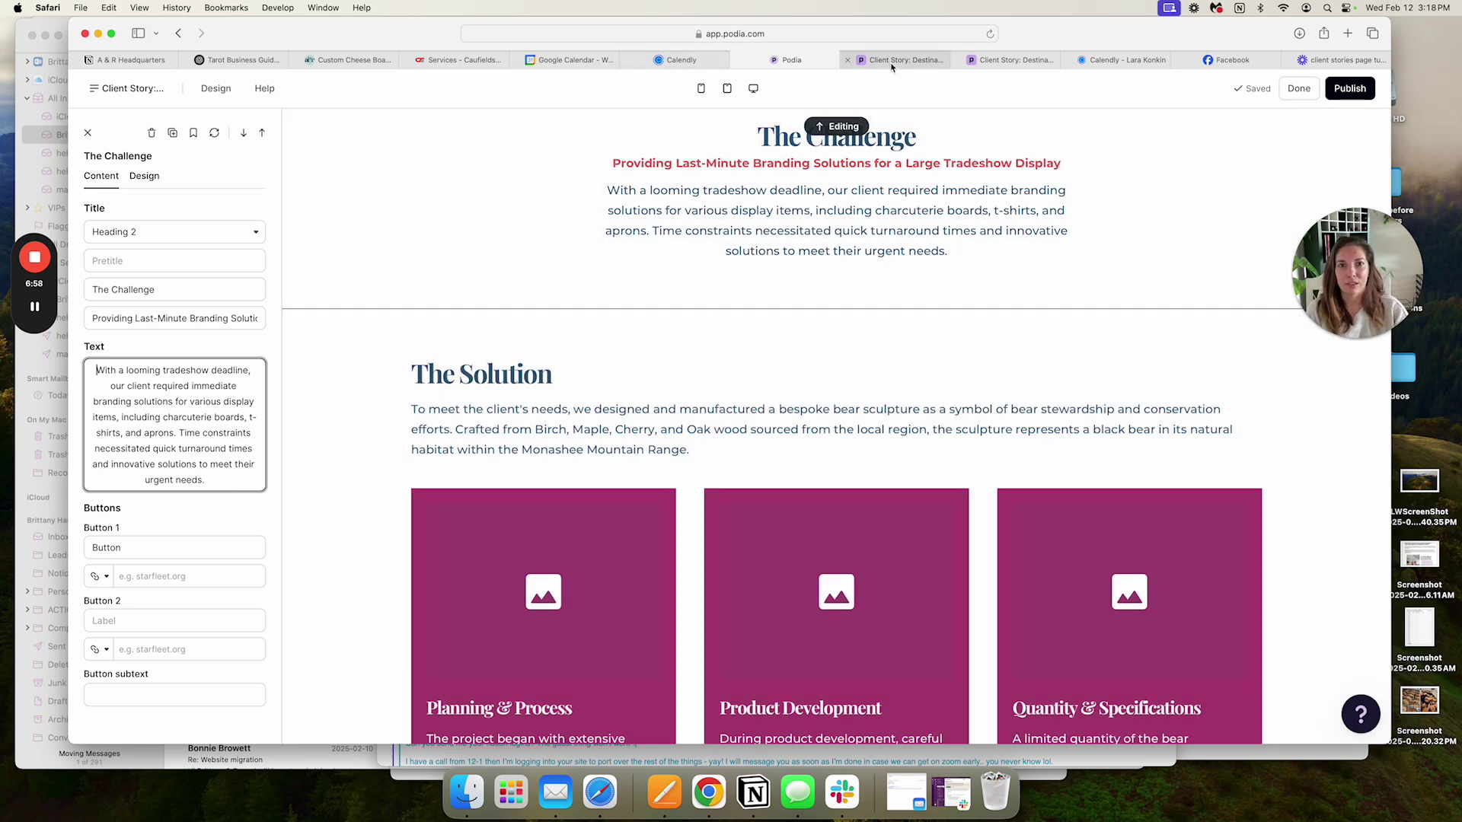
{"action": "left_click", "coordinate": [344, 59]}
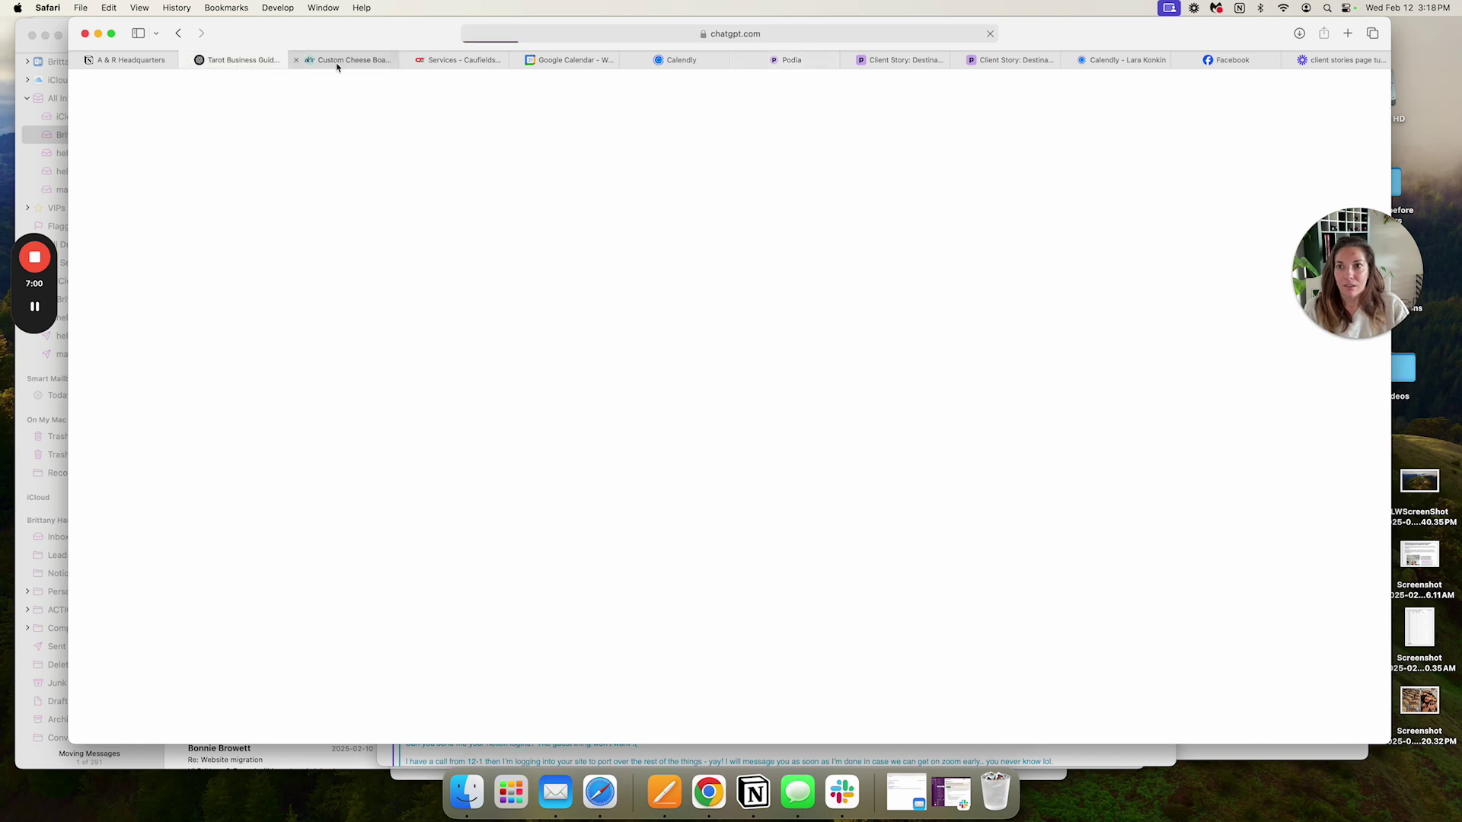
{"action": "scroll", "coordinate": [463, 541], "scroll_direction": "down", "scroll_amount": 4}
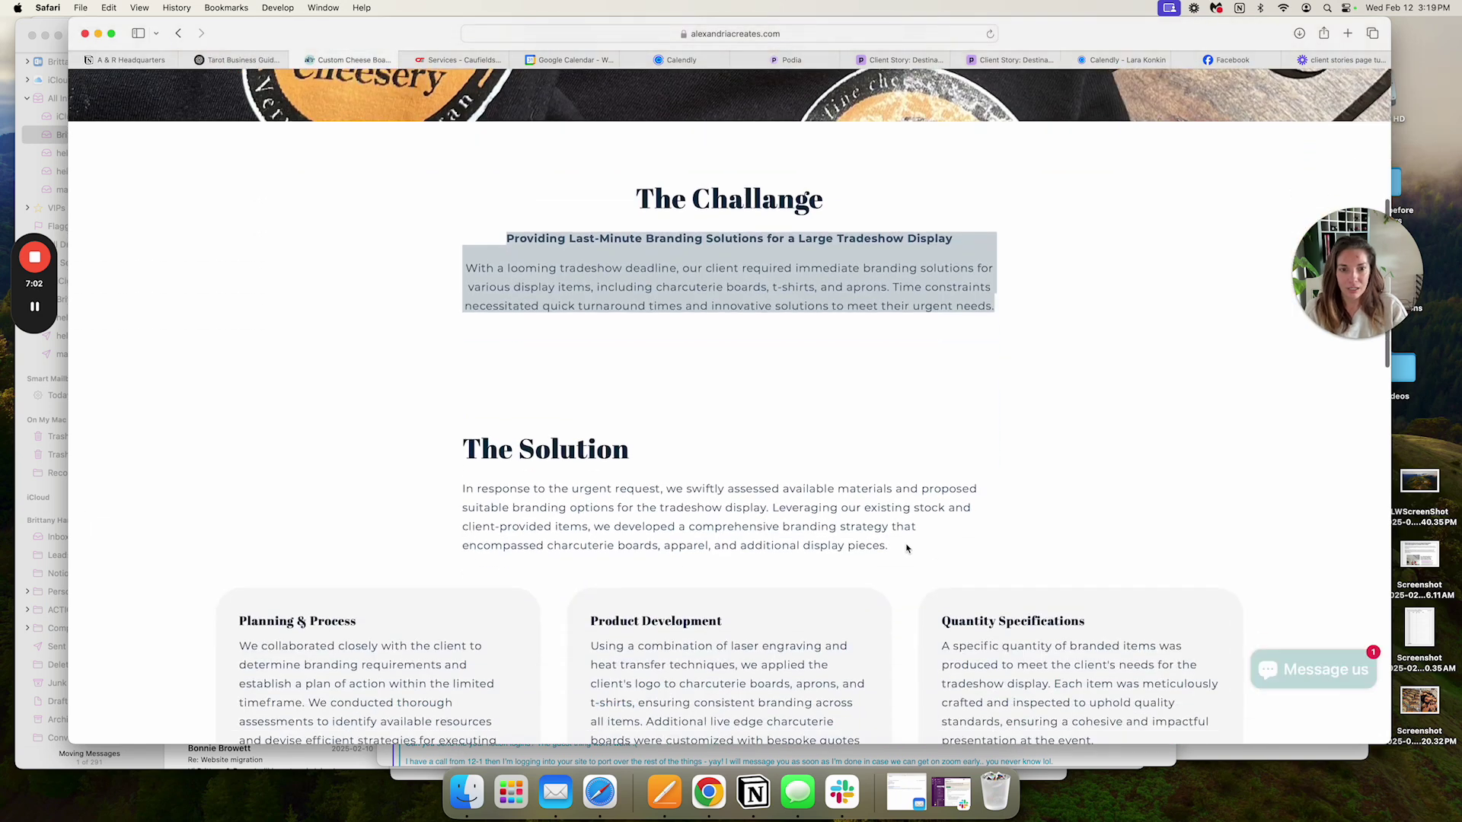
{"action": "left_click_drag", "start_coordinate": [544, 492], "coordinate": [464, 488]}
{"action": "key", "text": "super+c"}
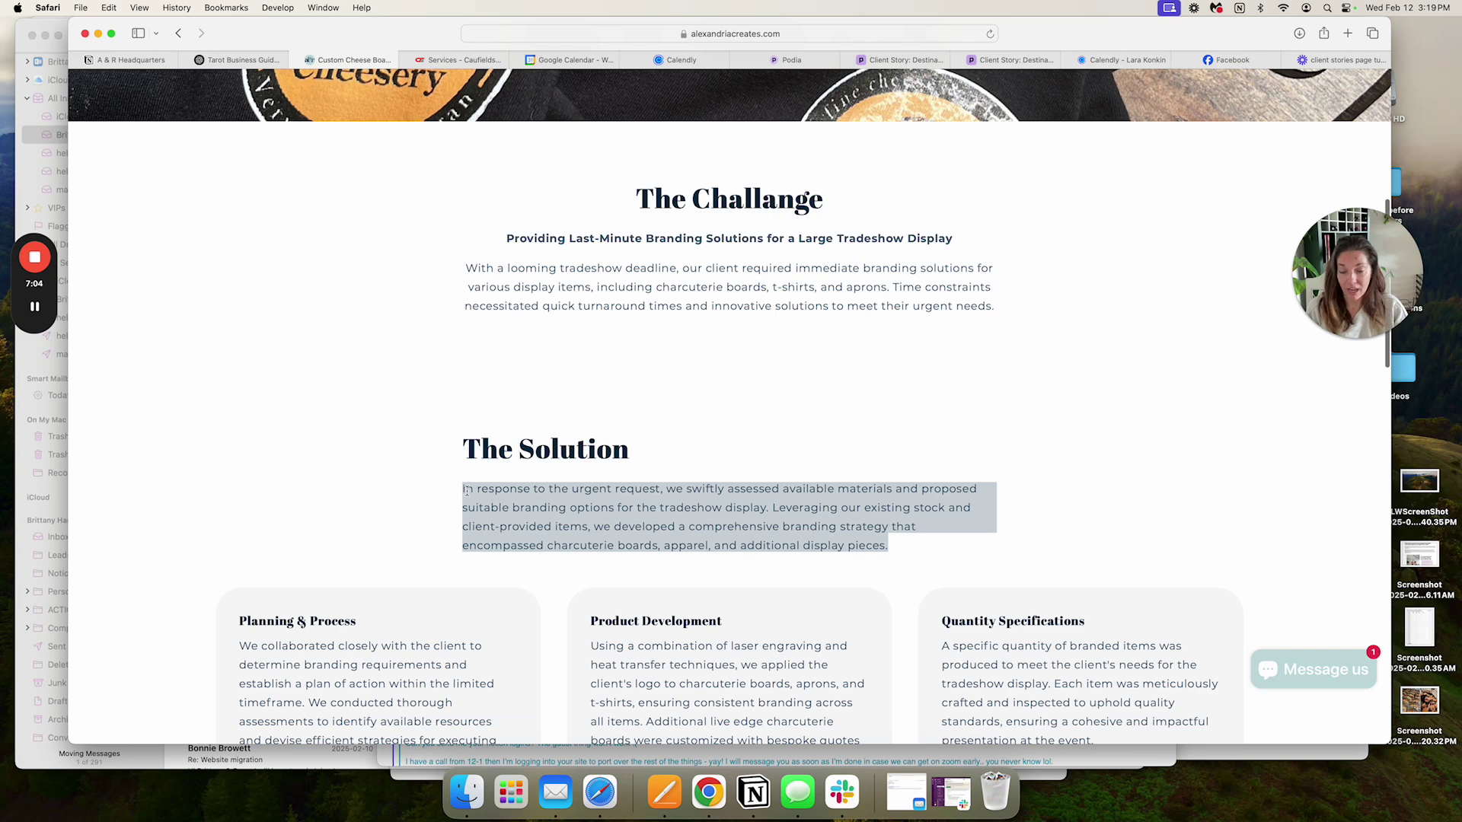
{"action": "left_click", "coordinate": [787, 59]}
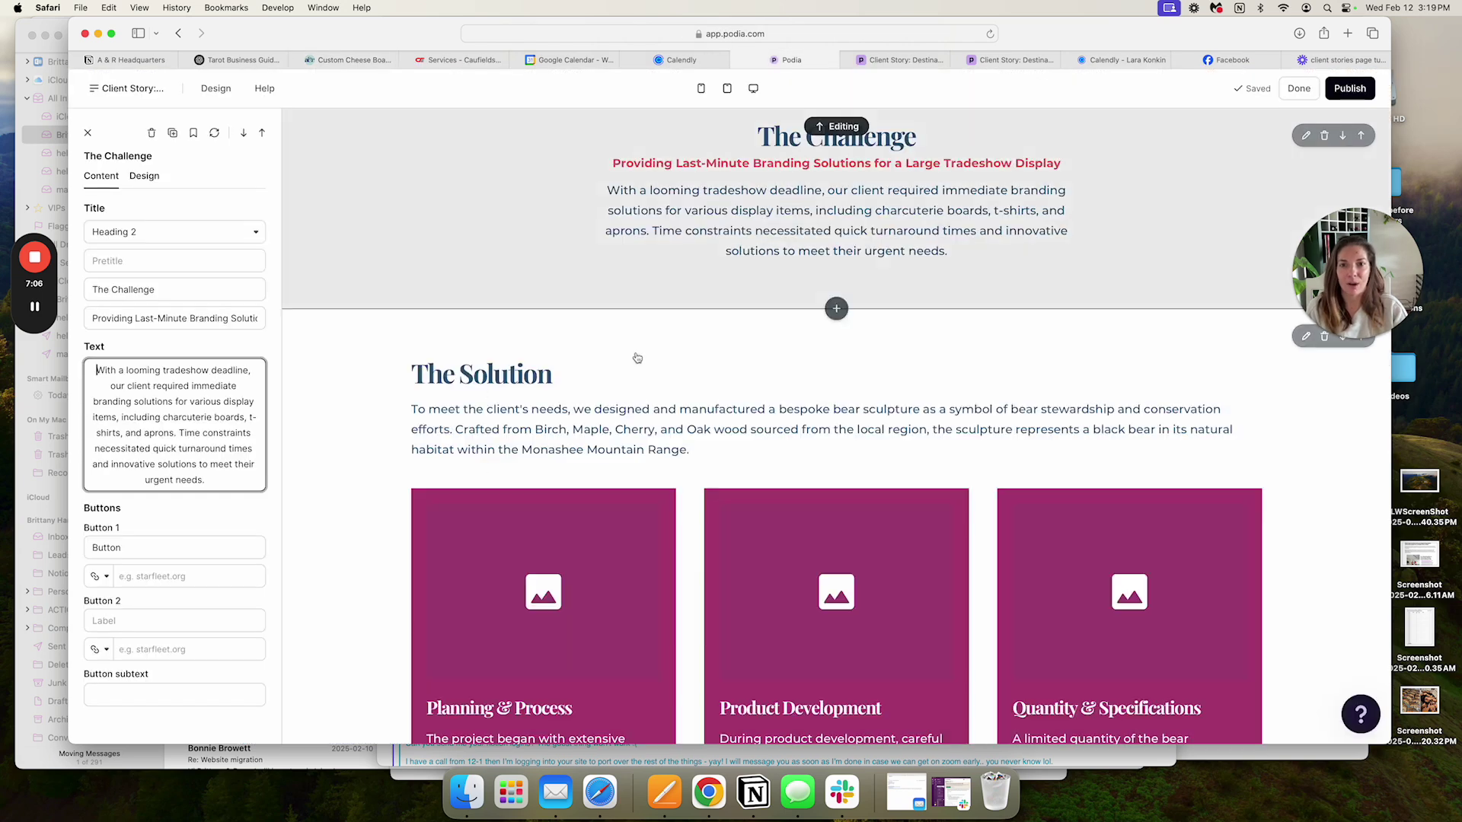
{"action": "left_click", "coordinate": [397, 456]}
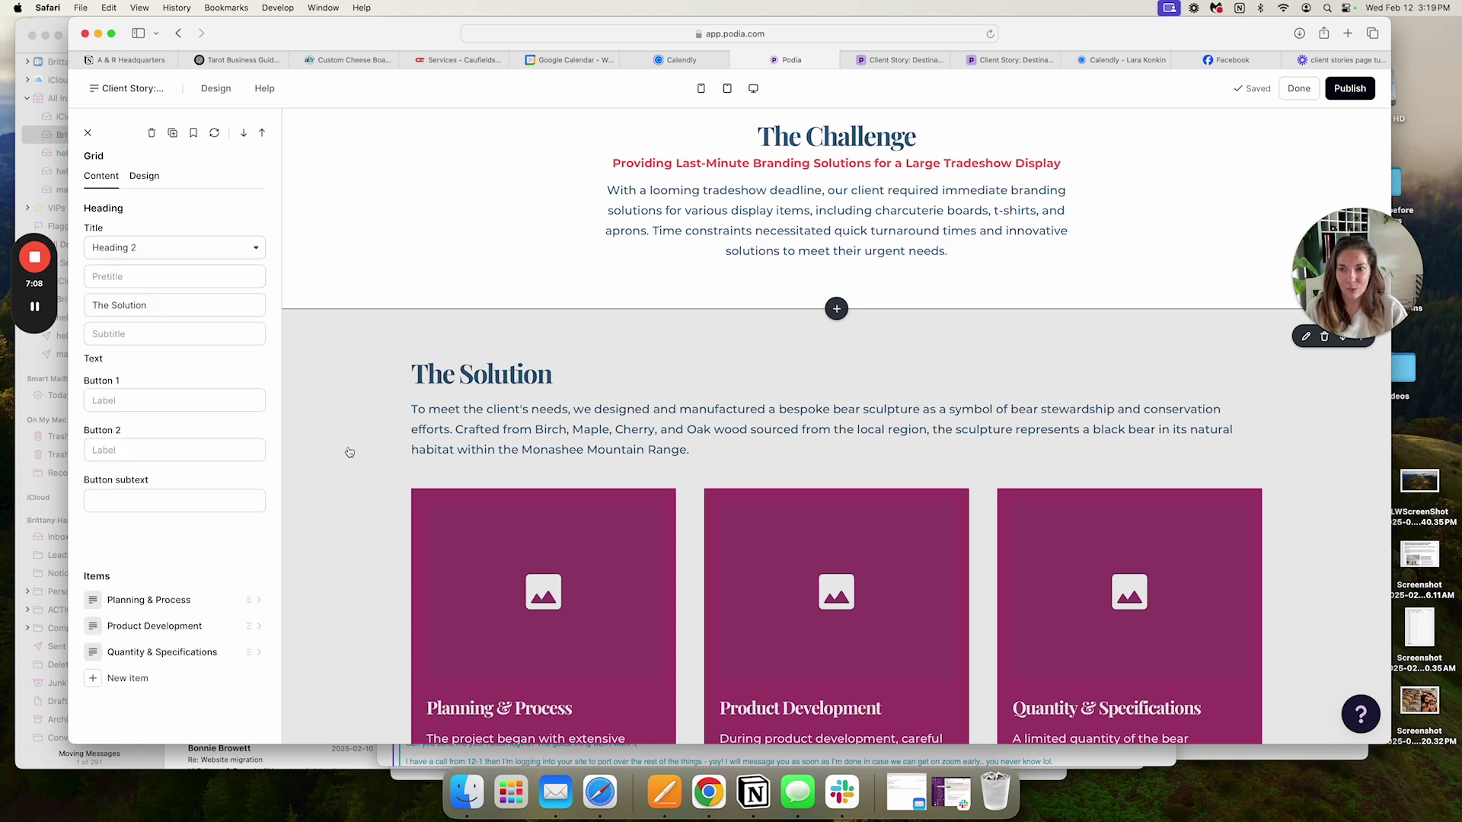
{"action": "triple_click", "coordinate": [155, 487]}
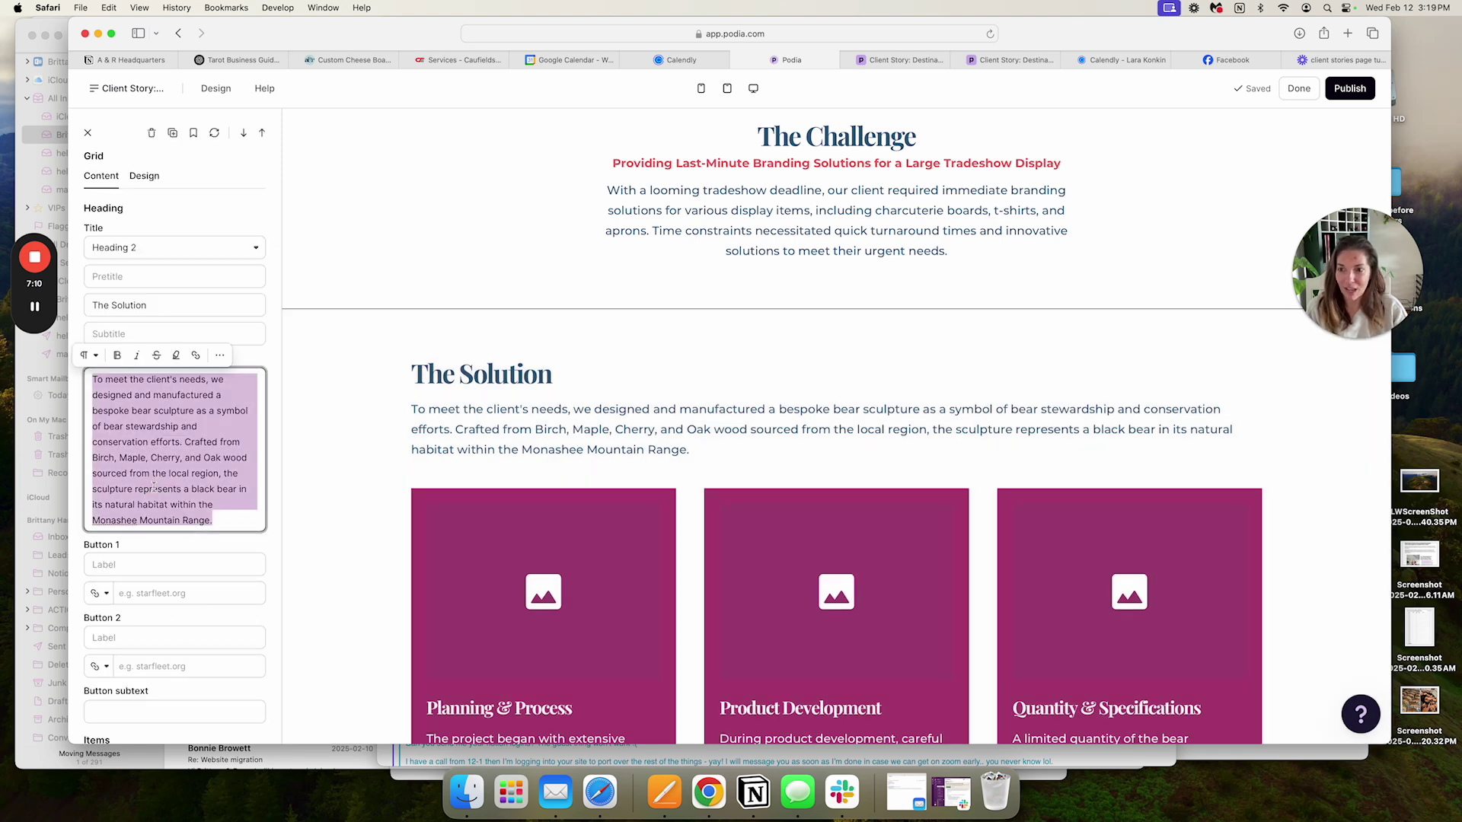
{"action": "key", "text": "super+v"}
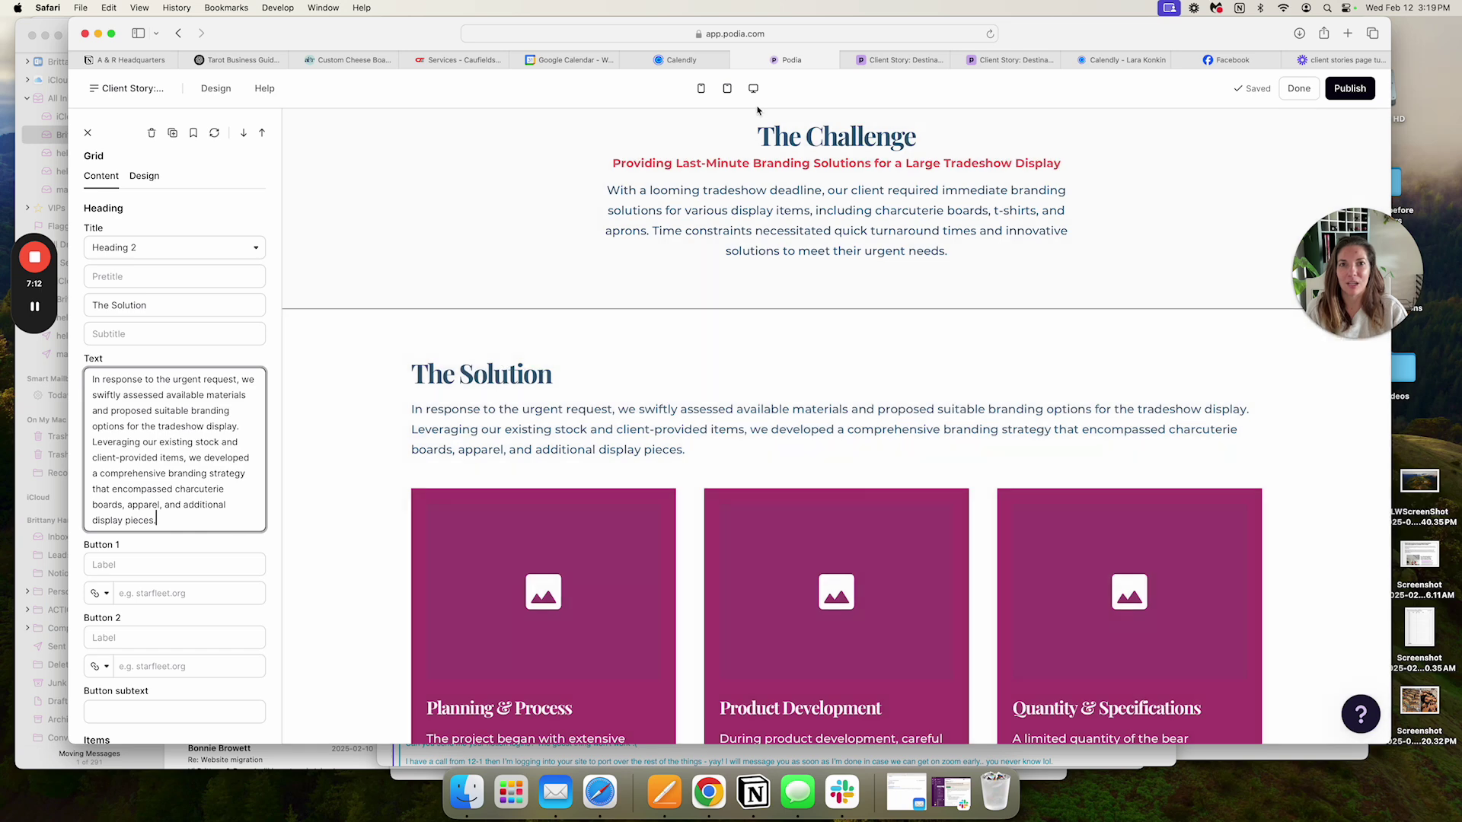
Step: Replace the Planning & Process grid item's text with the matching paragraph copied from the old Wedge Cheesery page
{"action": "left_click", "coordinate": [351, 60]}
{"action": "scroll", "coordinate": [469, 390], "scroll_direction": "down", "scroll_amount": 5}
{"action": "left_click_drag", "start_coordinate": [320, 556], "coordinate": [220, 417]}
{"action": "key", "text": "super+c"}
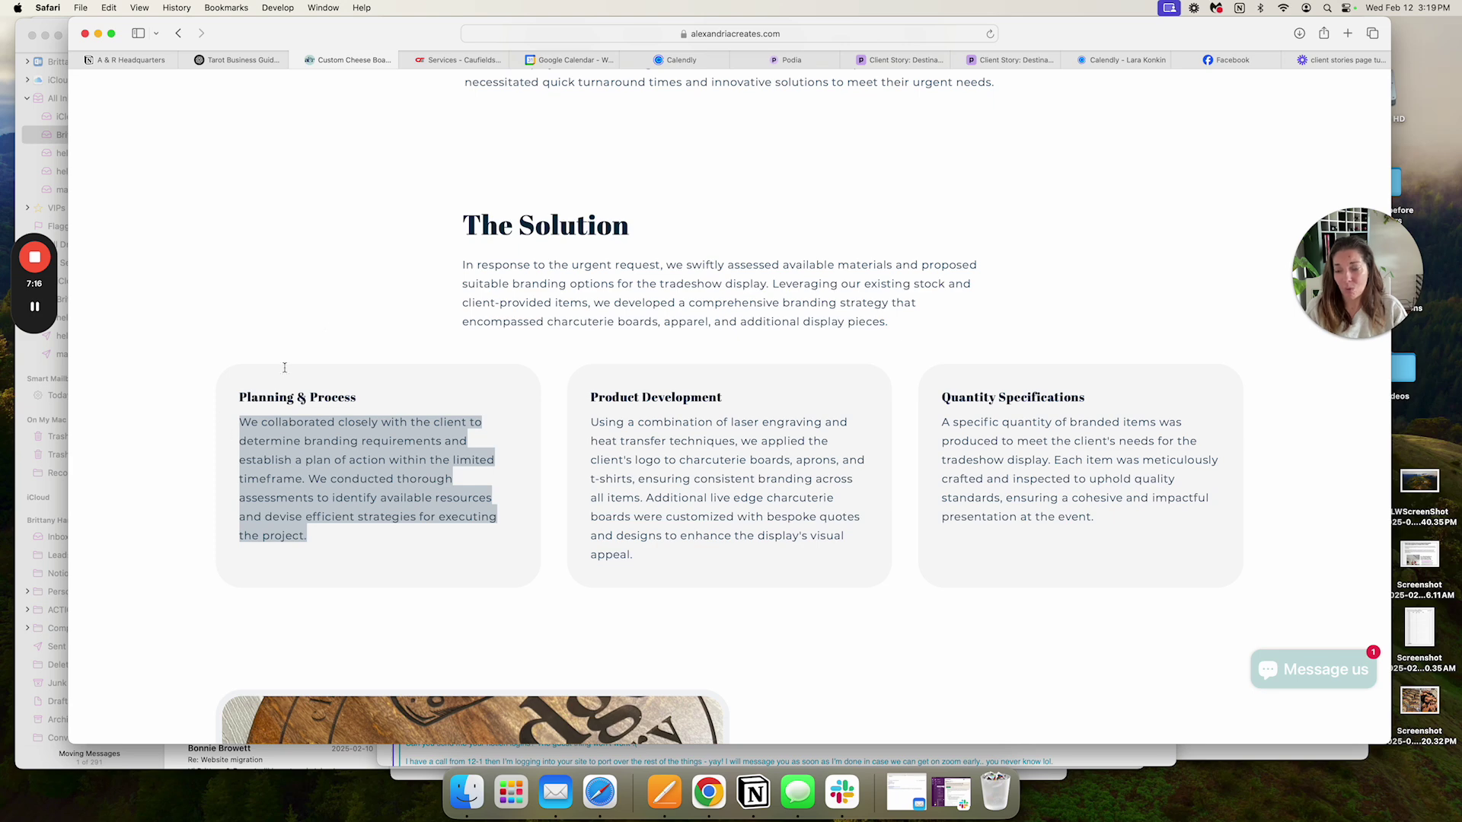
{"action": "left_click", "coordinate": [788, 59]}
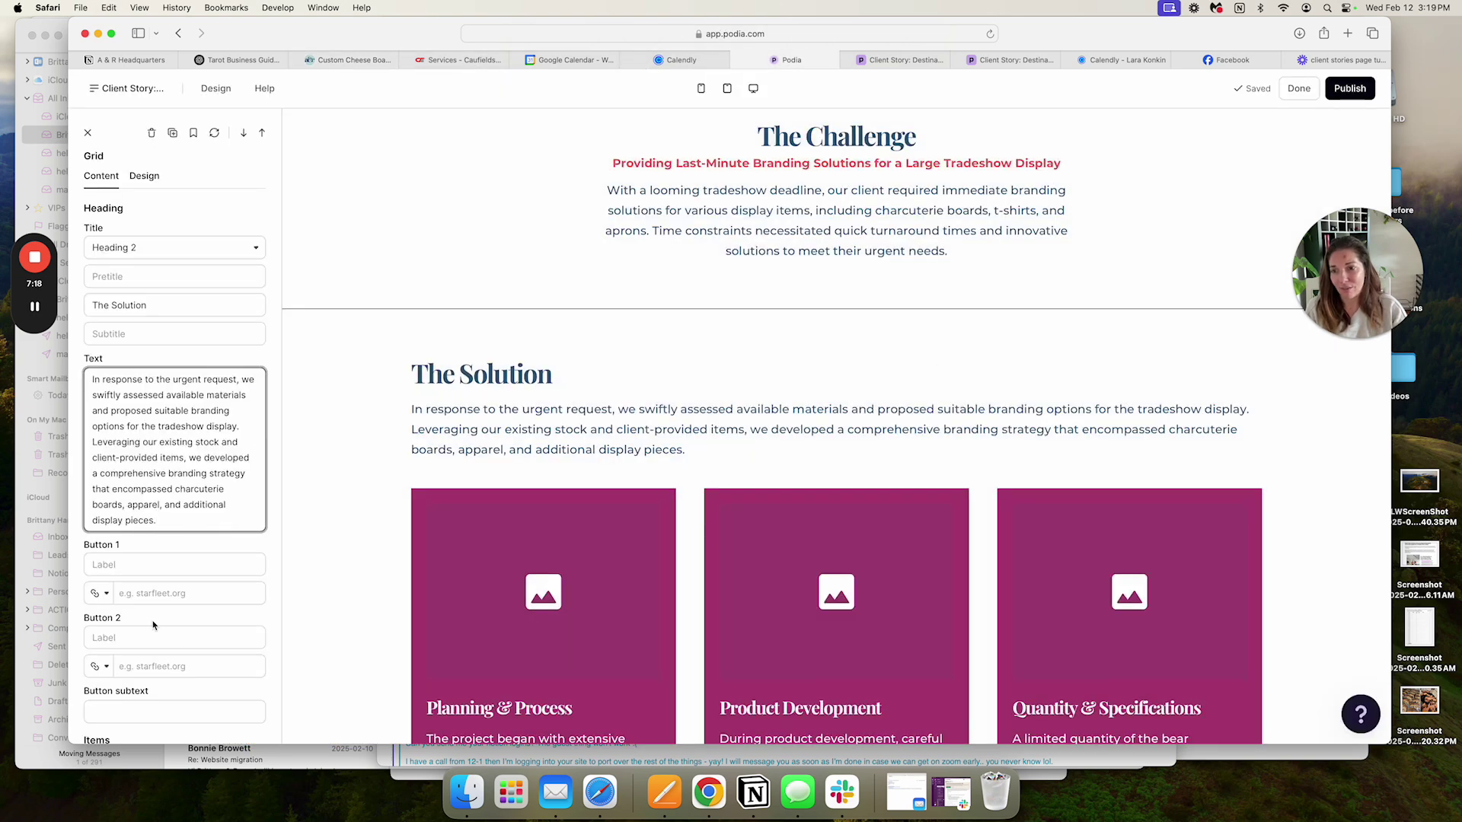
{"action": "scroll", "coordinate": [156, 622], "scroll_direction": "down", "scroll_amount": 3}
{"action": "left_click", "coordinate": [148, 632]}
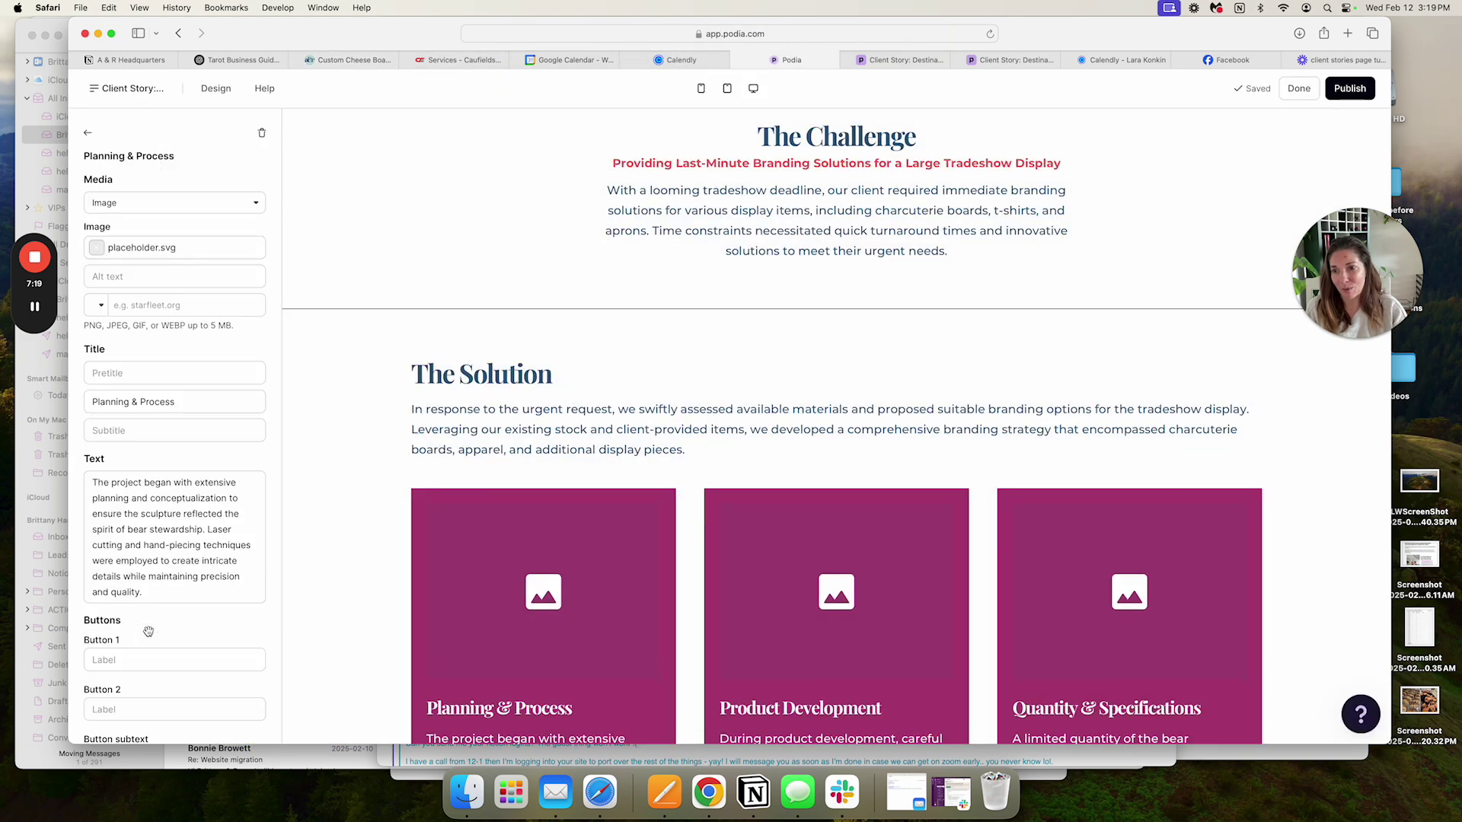
{"action": "left_click", "coordinate": [177, 566]}
{"action": "key", "text": "super+a"}
{"action": "key", "text": "super+v"}
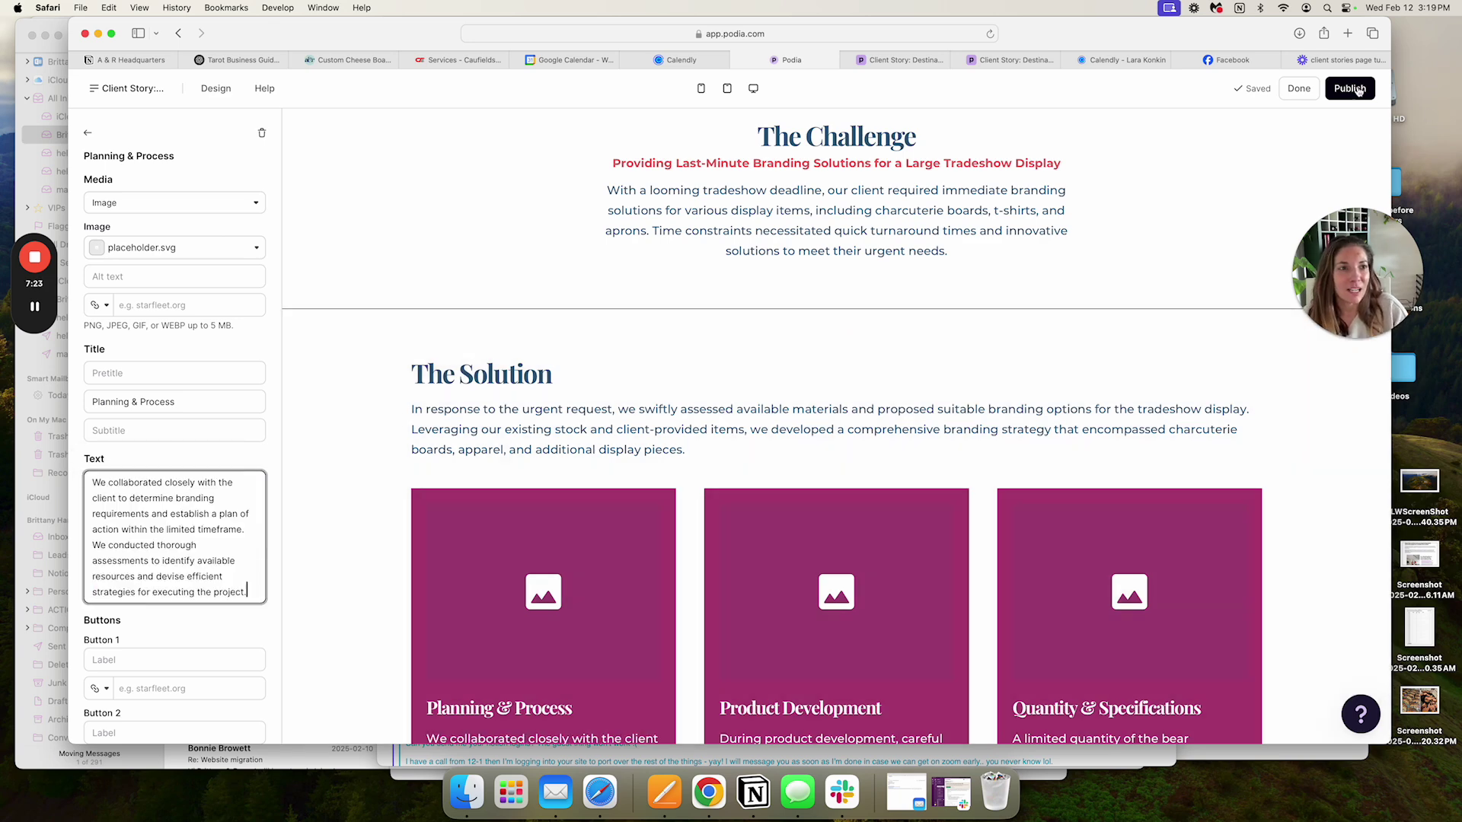
Step: Publish the edited Wedge Cheesery client story page and return to its title section
{"action": "left_click", "coordinate": [1358, 90]}
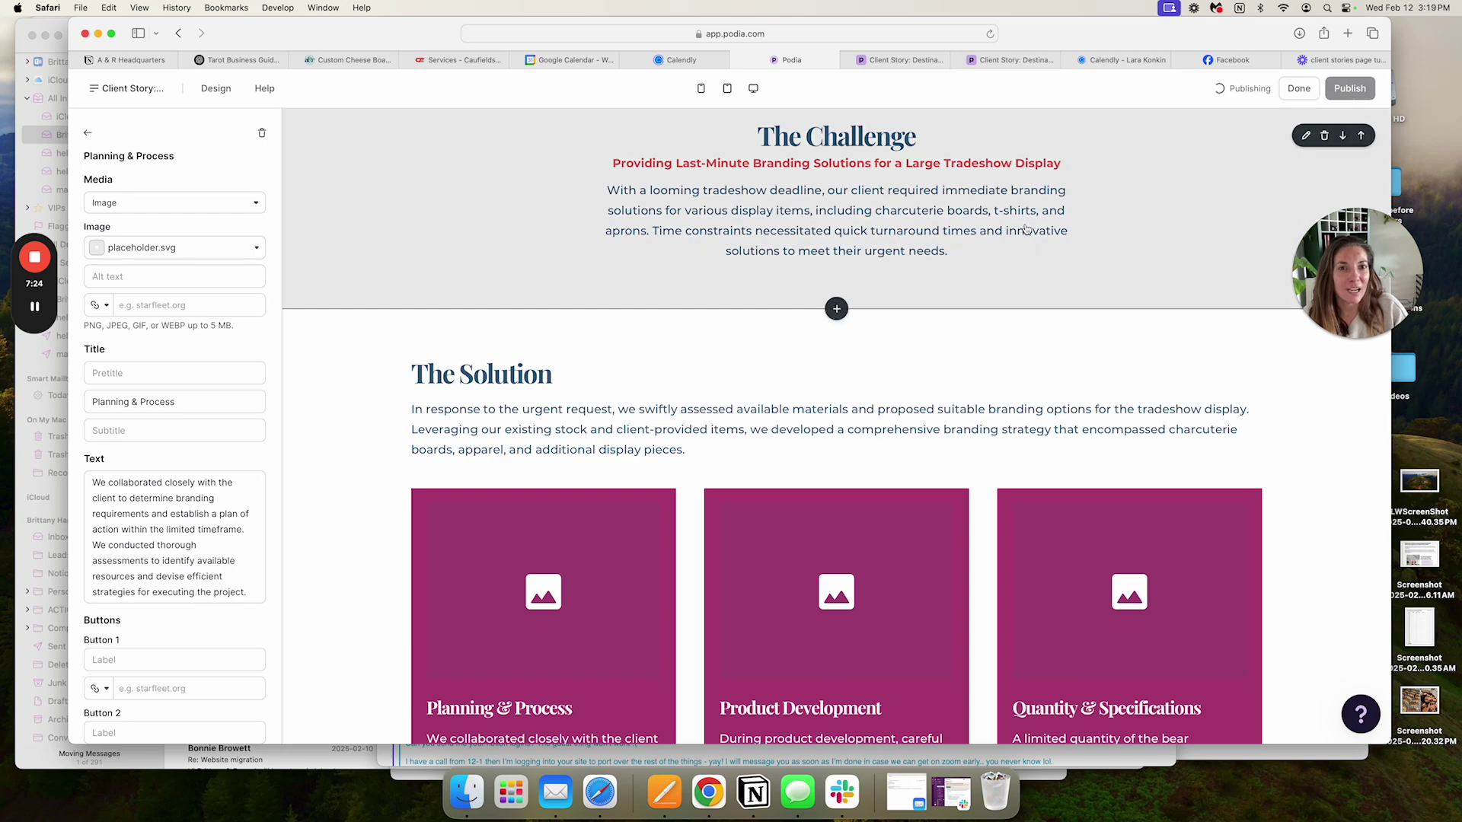
{"action": "scroll", "coordinate": [883, 271], "scroll_direction": "up", "scroll_amount": 10}
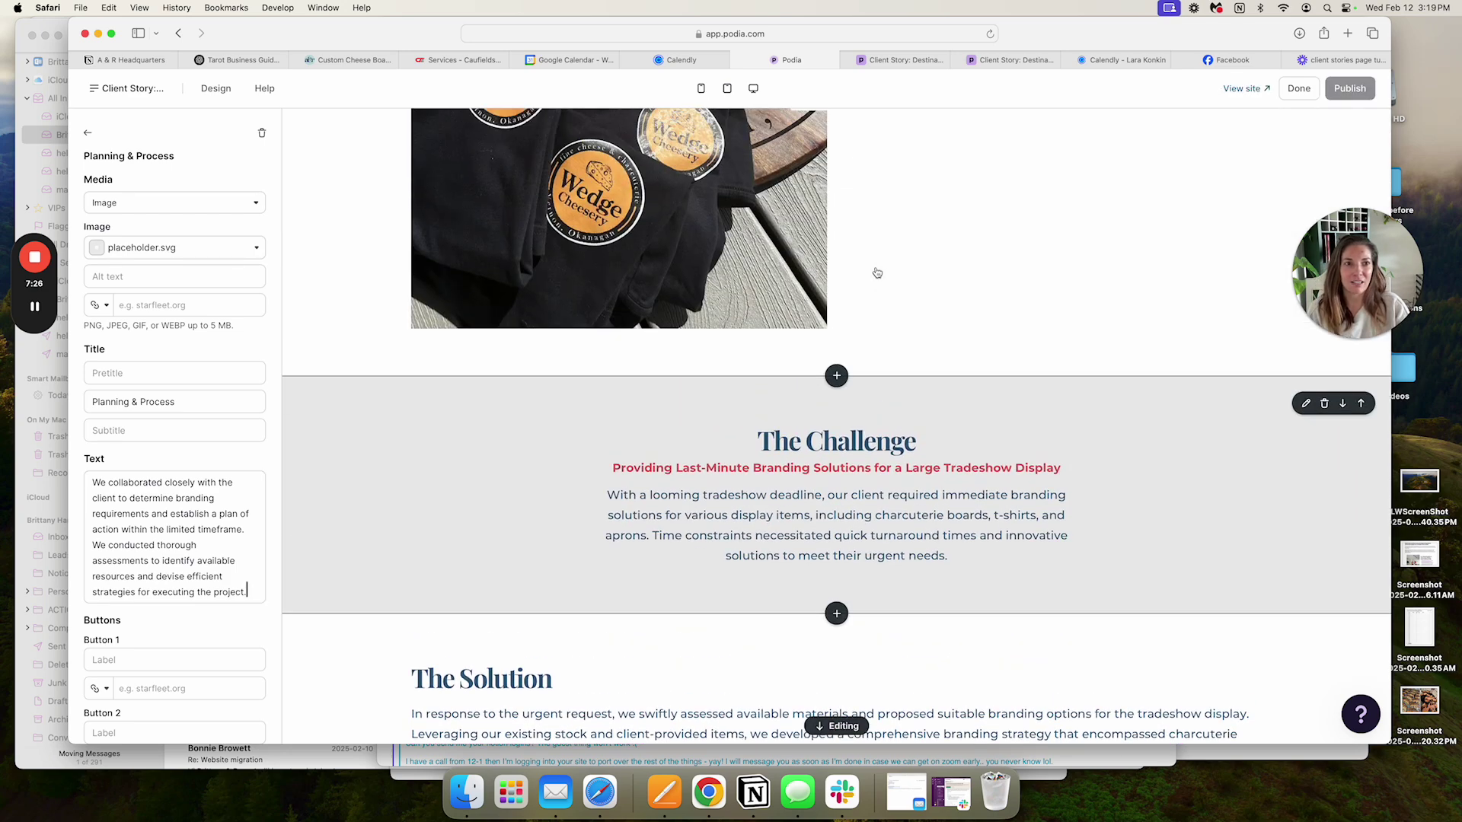
{"action": "scroll", "coordinate": [877, 272], "scroll_direction": "up", "scroll_amount": 2}
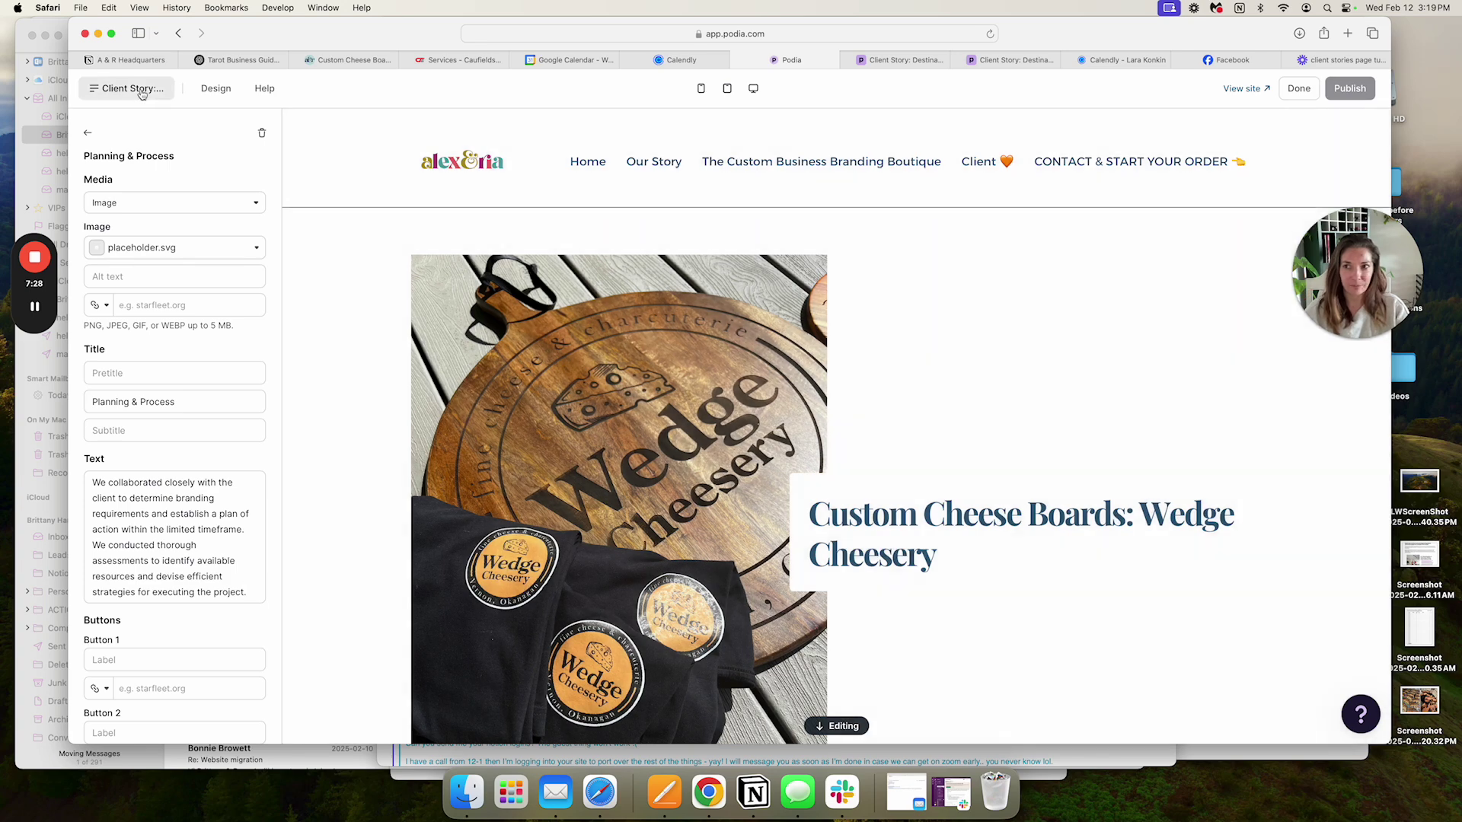
Step: Switch to the Client Stories portfolio page and open the grid section containing the Wedge Cheesery project for editing
{"action": "left_click", "coordinate": [141, 90]}
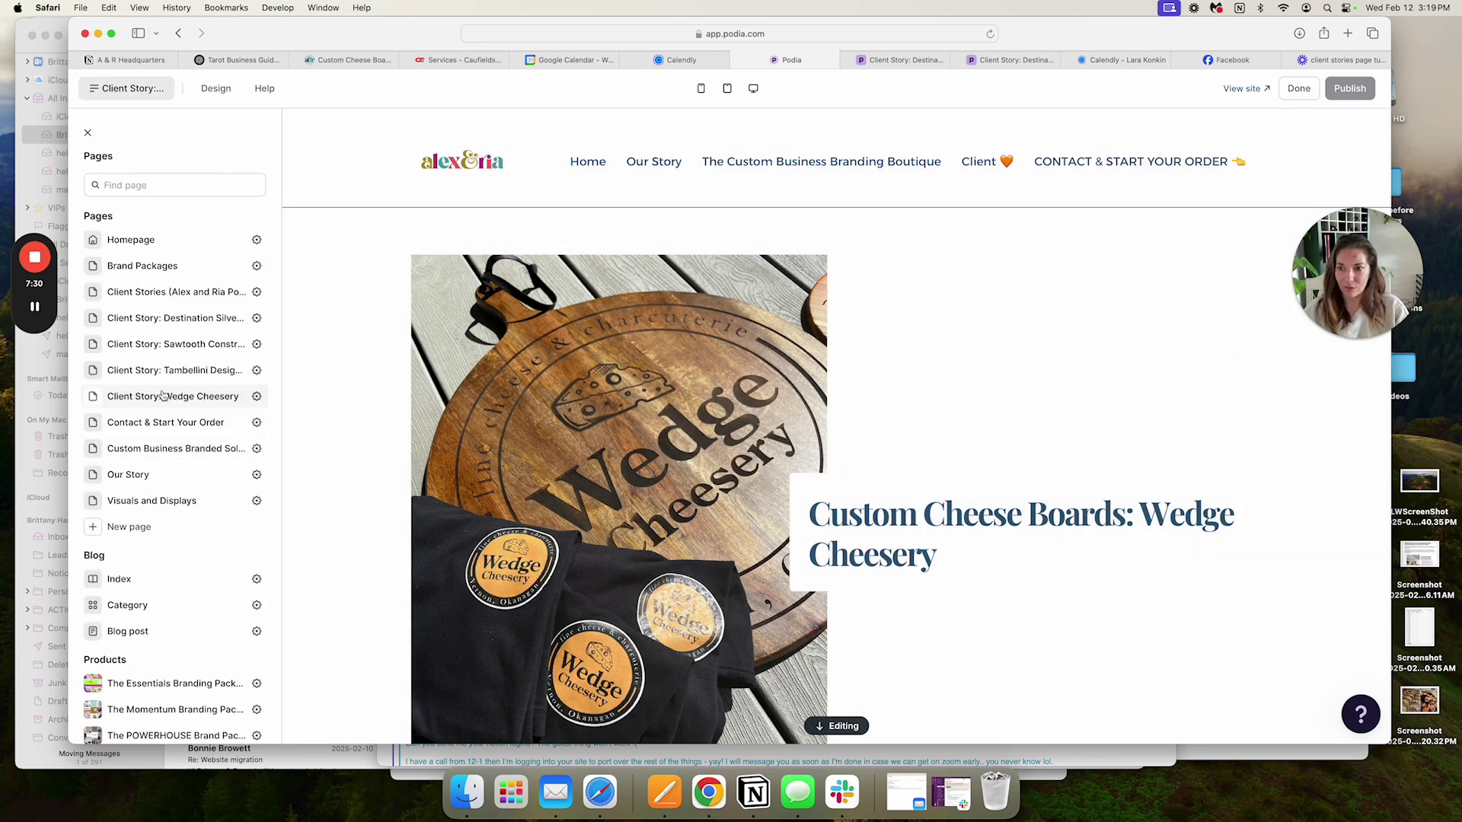
{"action": "left_click", "coordinate": [152, 292]}
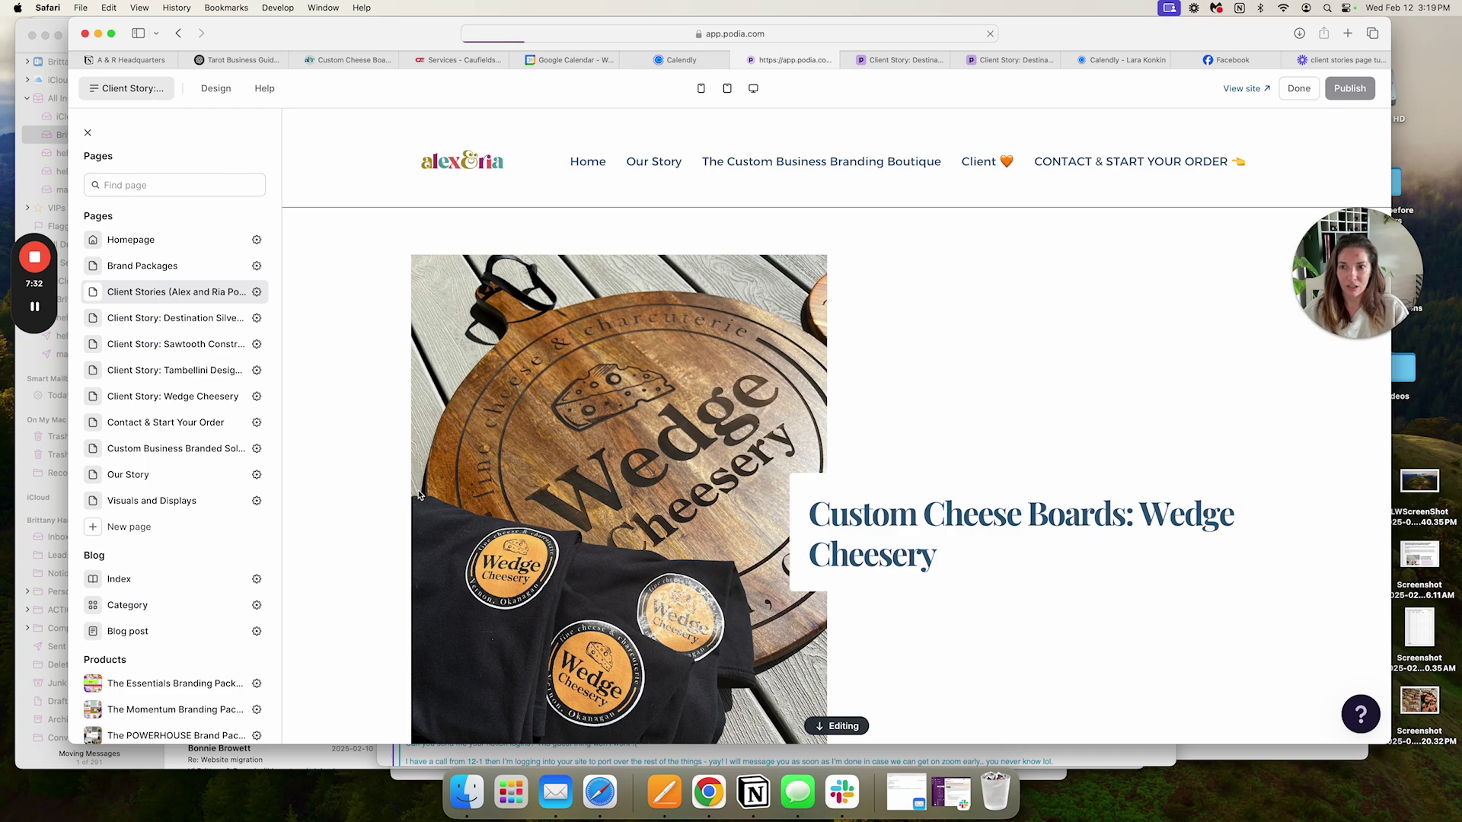
{"action": "scroll", "coordinate": [449, 500], "scroll_direction": "down", "scroll_amount": 3}
{"action": "scroll", "coordinate": [449, 500], "scroll_direction": "down", "scroll_amount": 5}
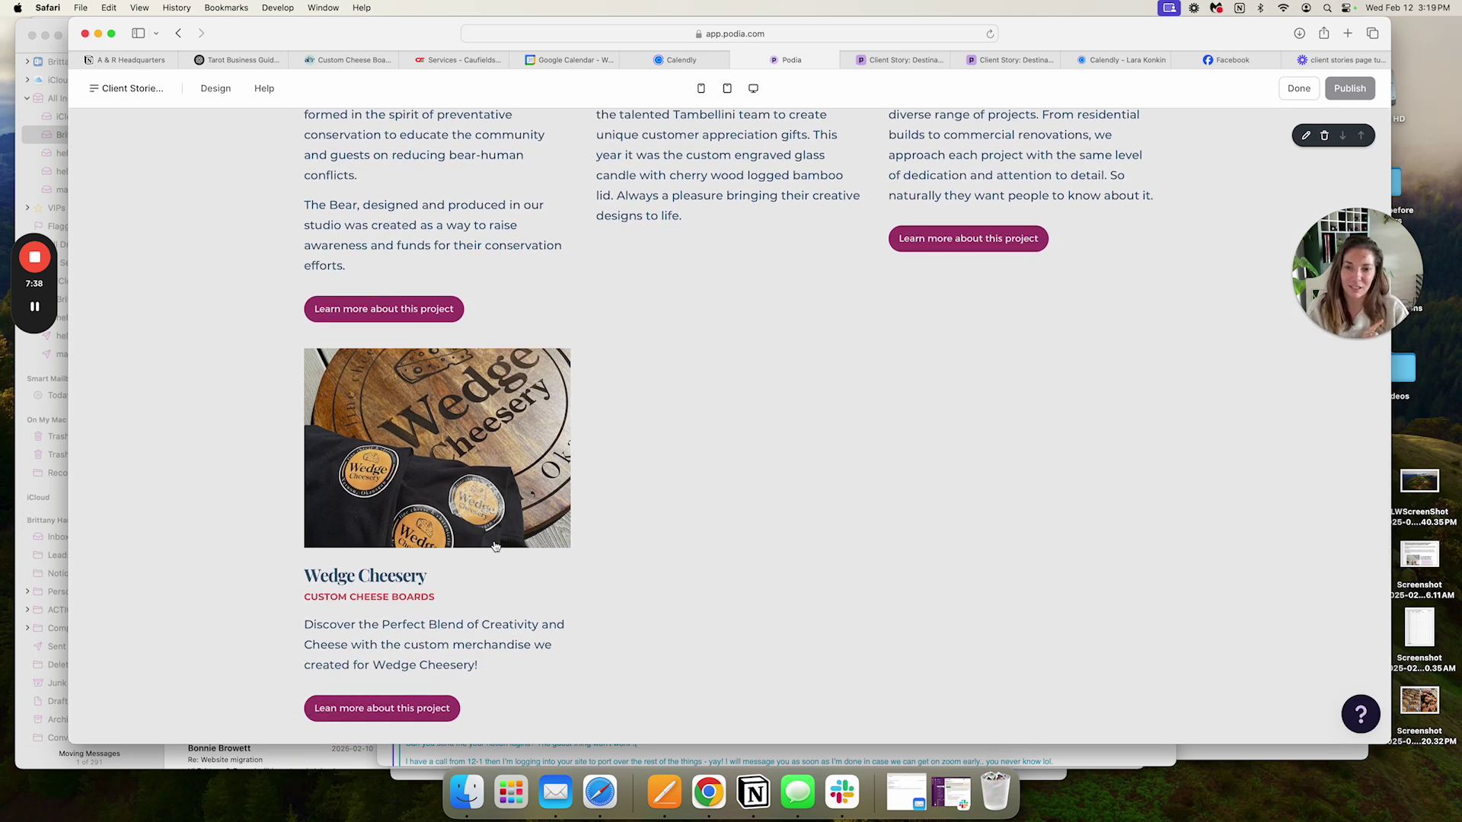
{"action": "left_click", "coordinate": [495, 547]}
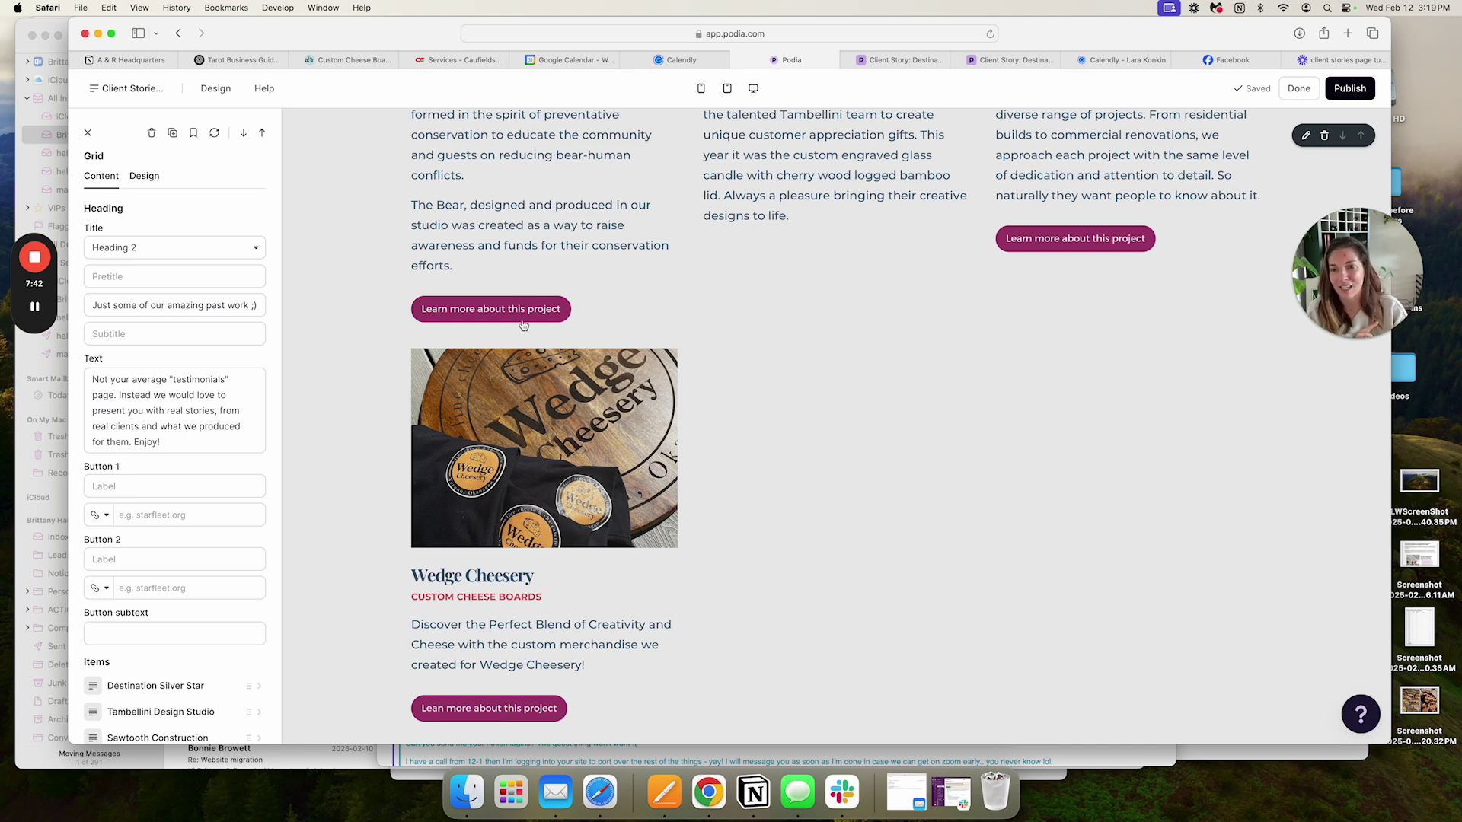
Step: Link the Wedge Cheesery grid item's first button to the internal page "Client Story: Wedge Cheesery" and publish the Client Stories page
{"action": "scroll", "coordinate": [512, 508], "scroll_direction": "down", "scroll_amount": 4}
{"action": "scroll", "coordinate": [175, 670], "scroll_direction": "down", "scroll_amount": 2}
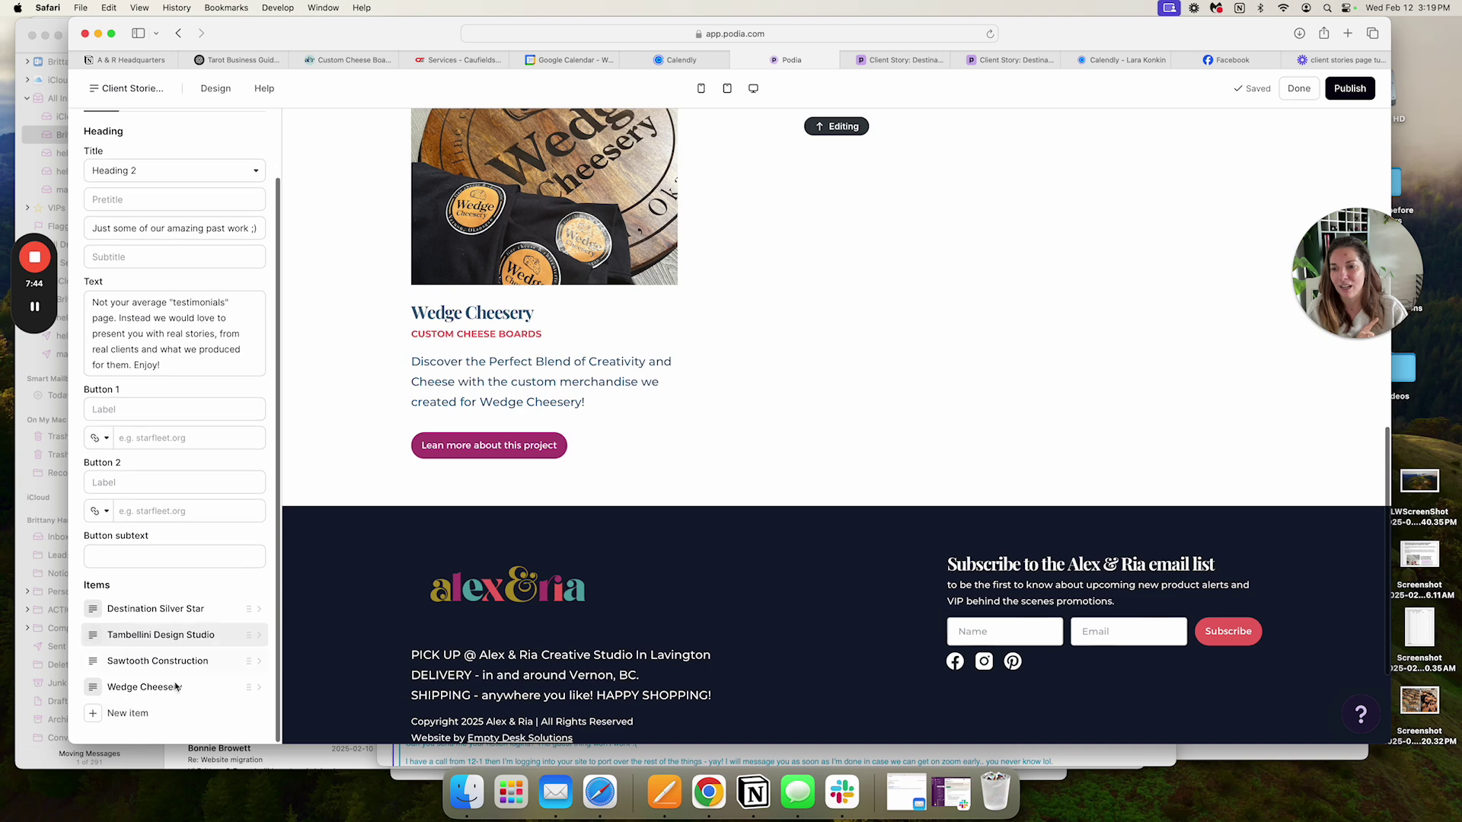
{"action": "left_click", "coordinate": [179, 689]}
{"action": "scroll", "coordinate": [216, 474], "scroll_direction": "down", "scroll_amount": 1}
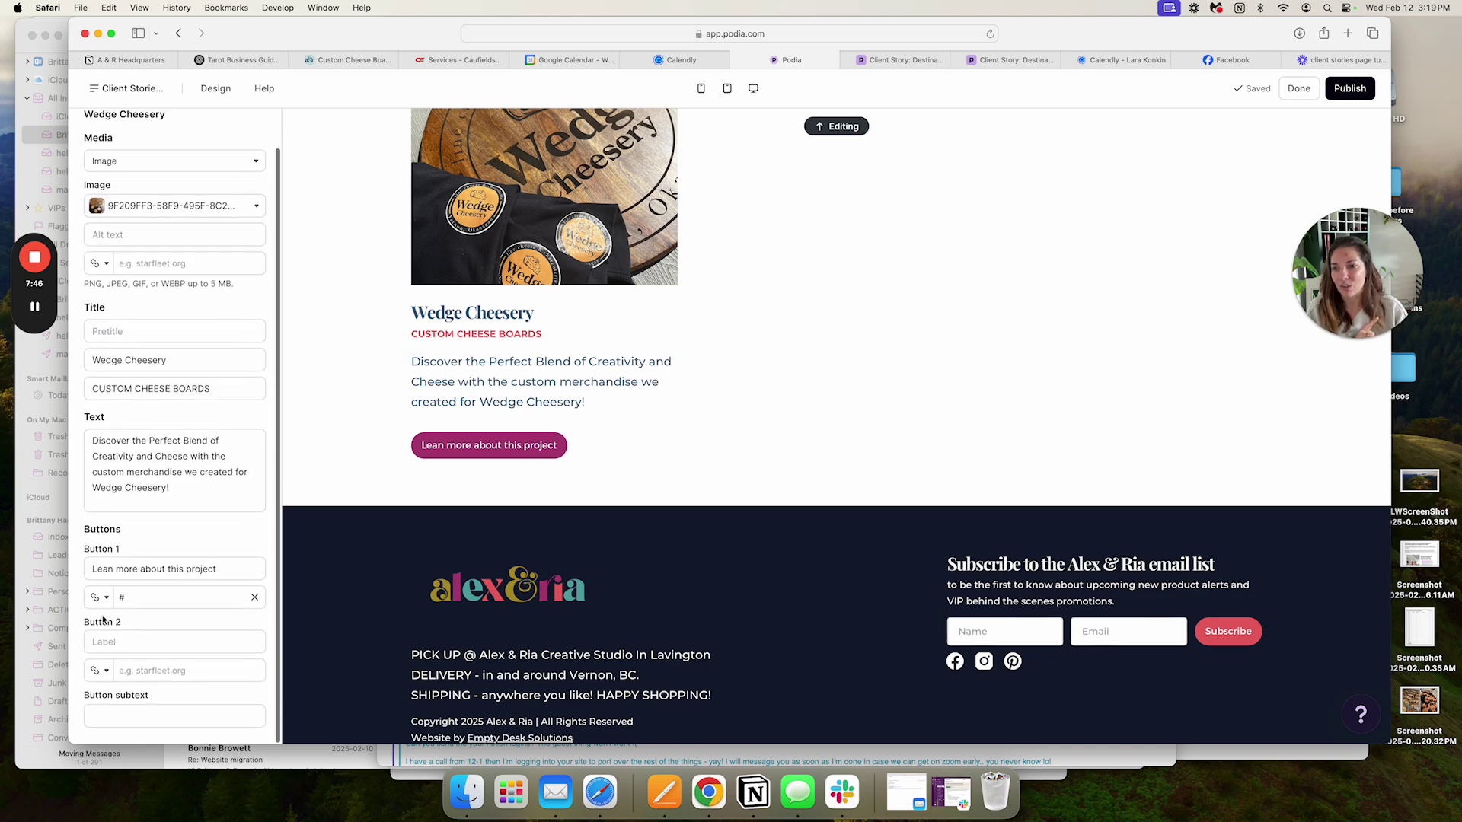
{"action": "left_click", "coordinate": [98, 597]}
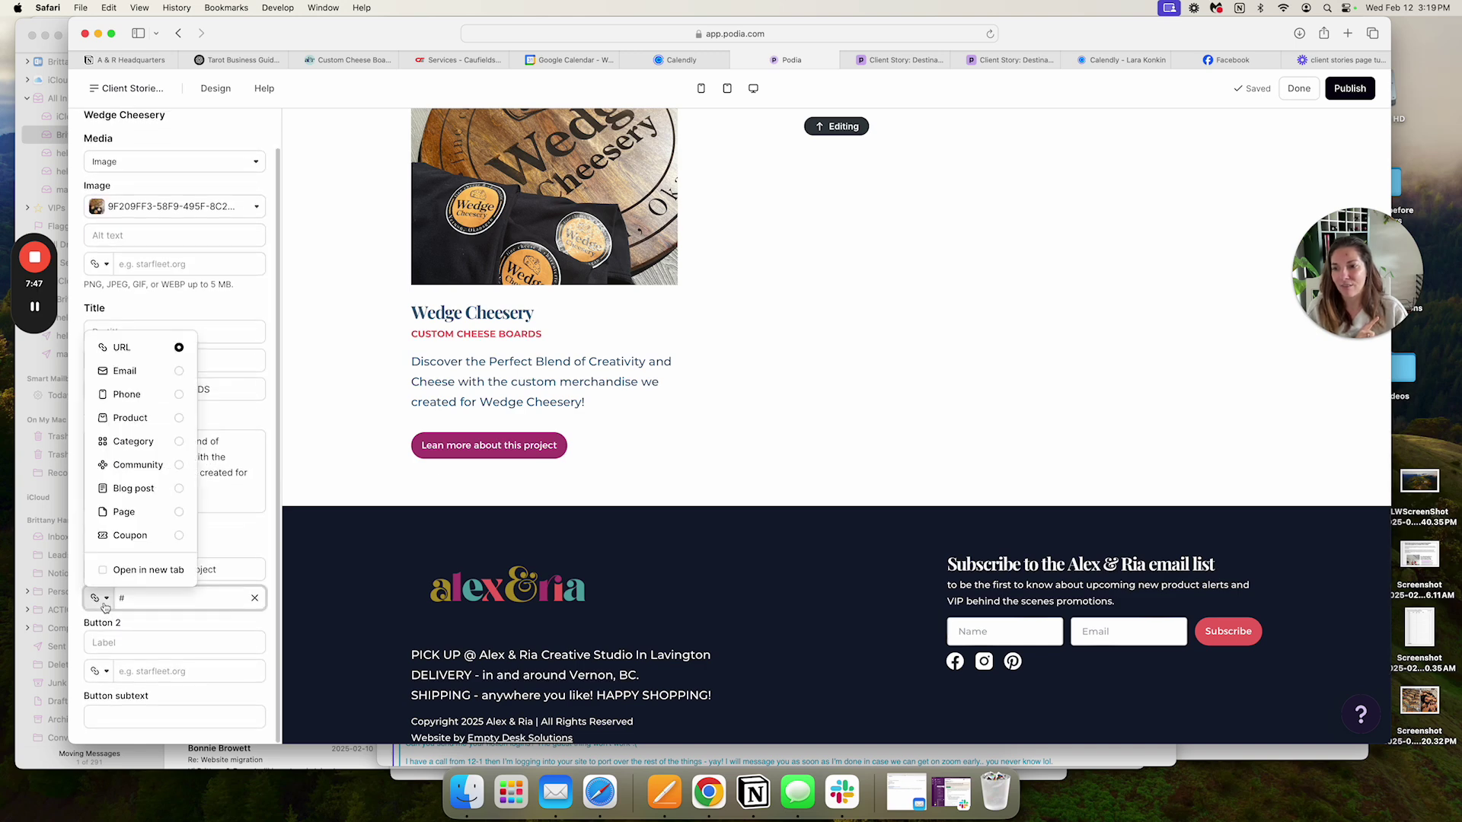
{"action": "left_click", "coordinate": [124, 512]}
{"action": "scroll", "coordinate": [165, 651], "scroll_direction": "down", "scroll_amount": 3}
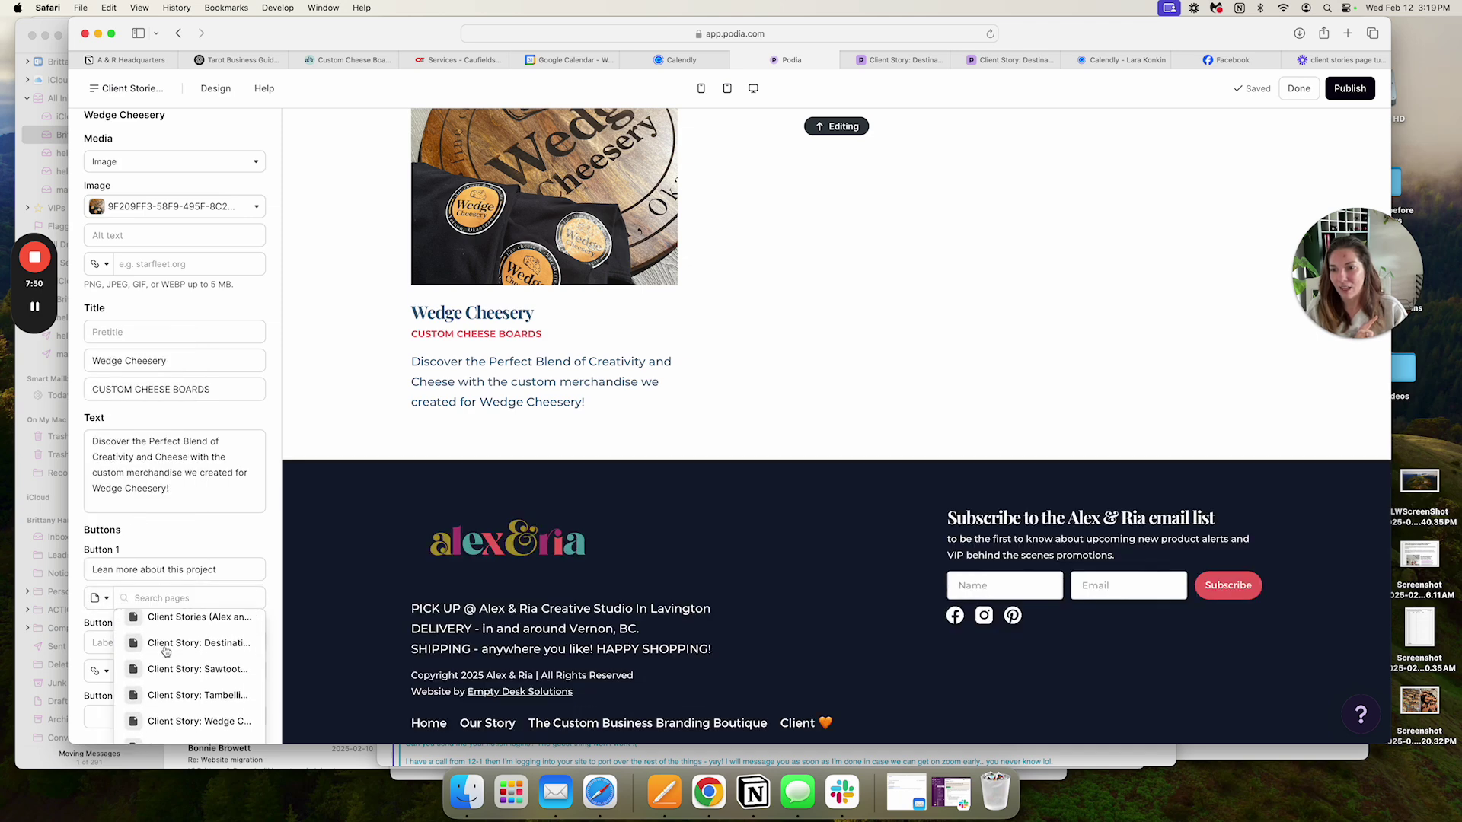
{"action": "left_click", "coordinate": [186, 649]}
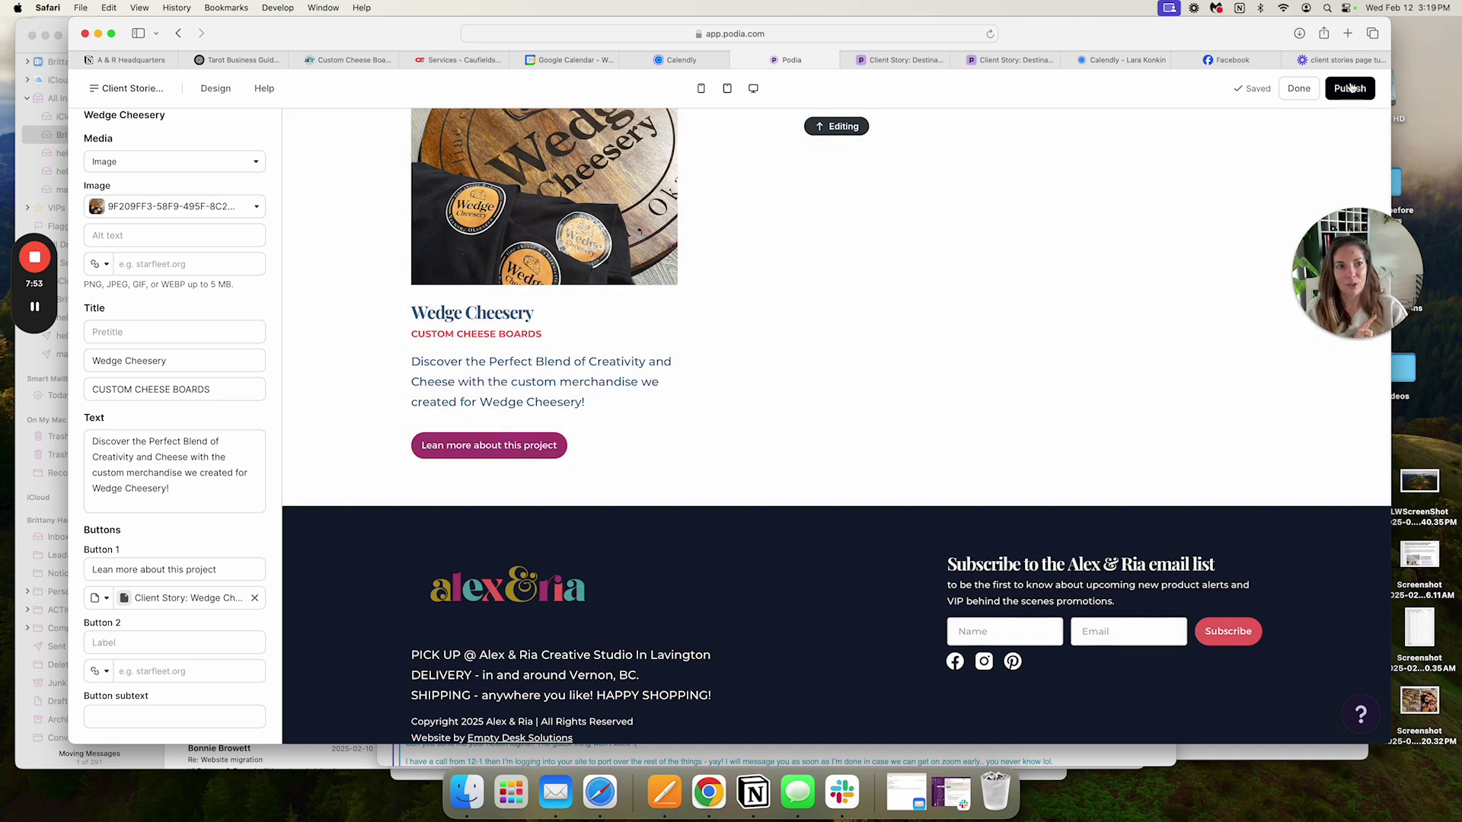
{"action": "left_click", "coordinate": [1344, 89]}
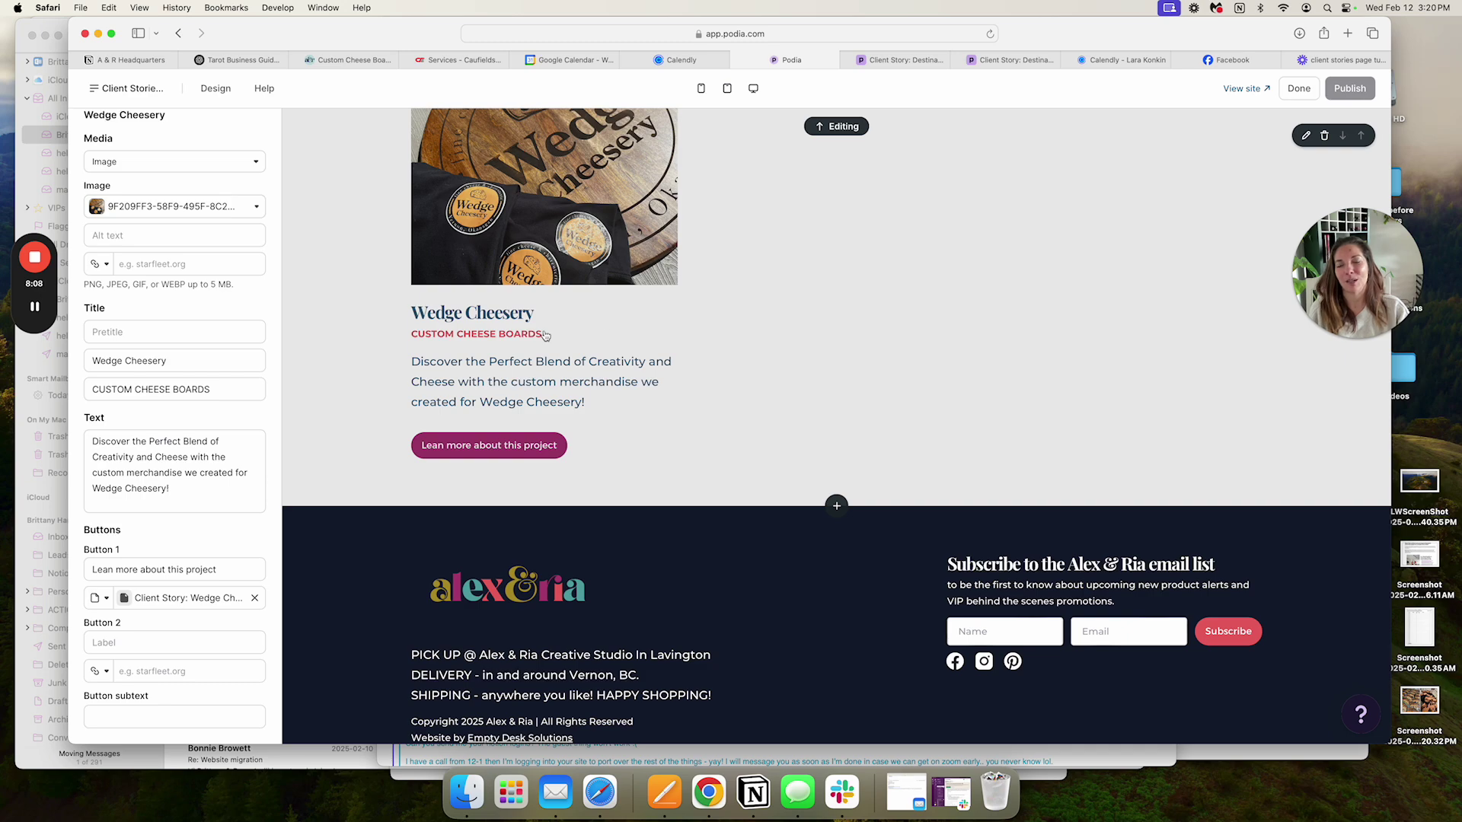
{"action": "scroll", "coordinate": [517, 338], "scroll_direction": "up", "scroll_amount": 10}
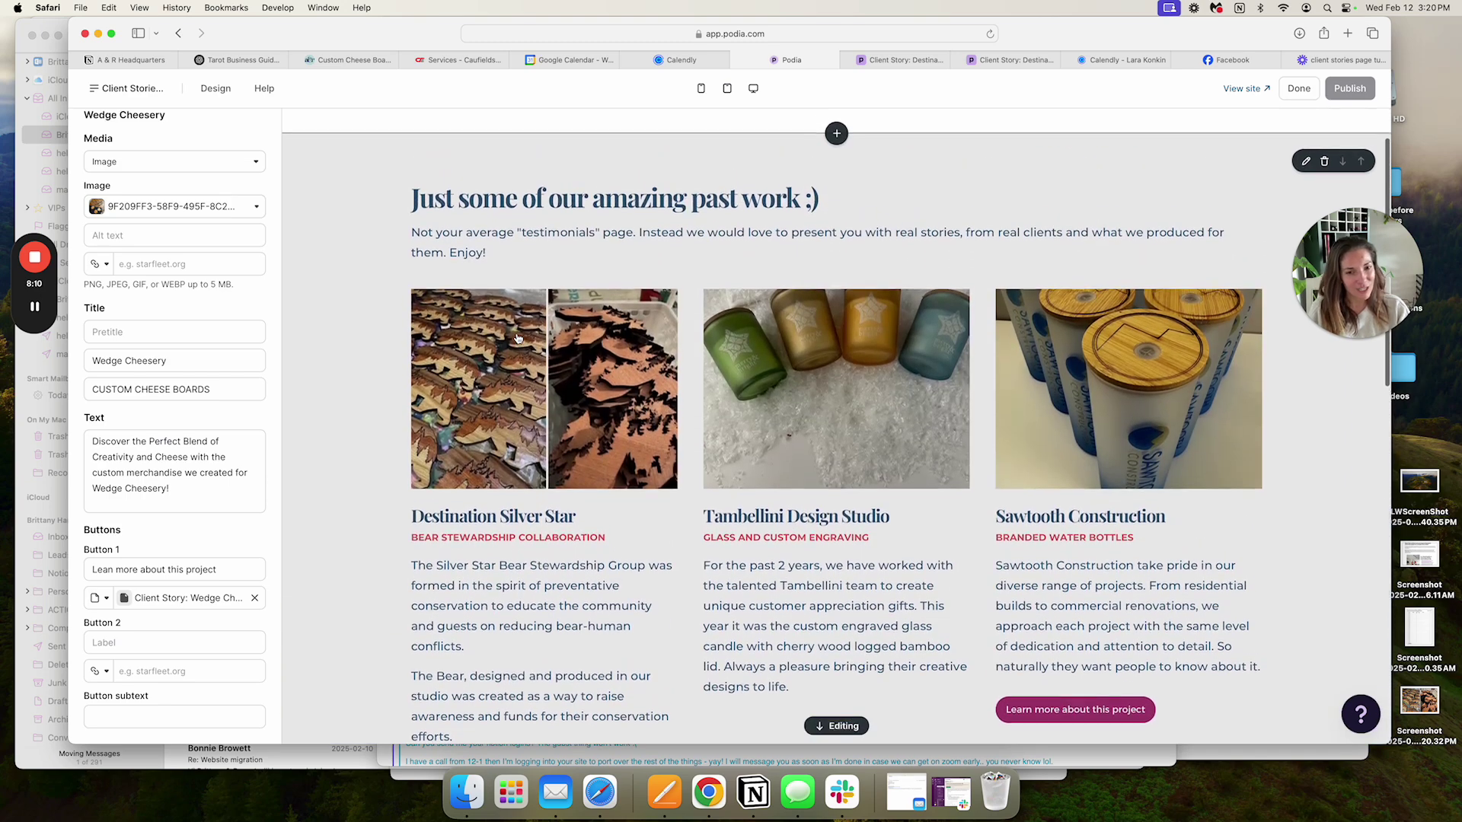